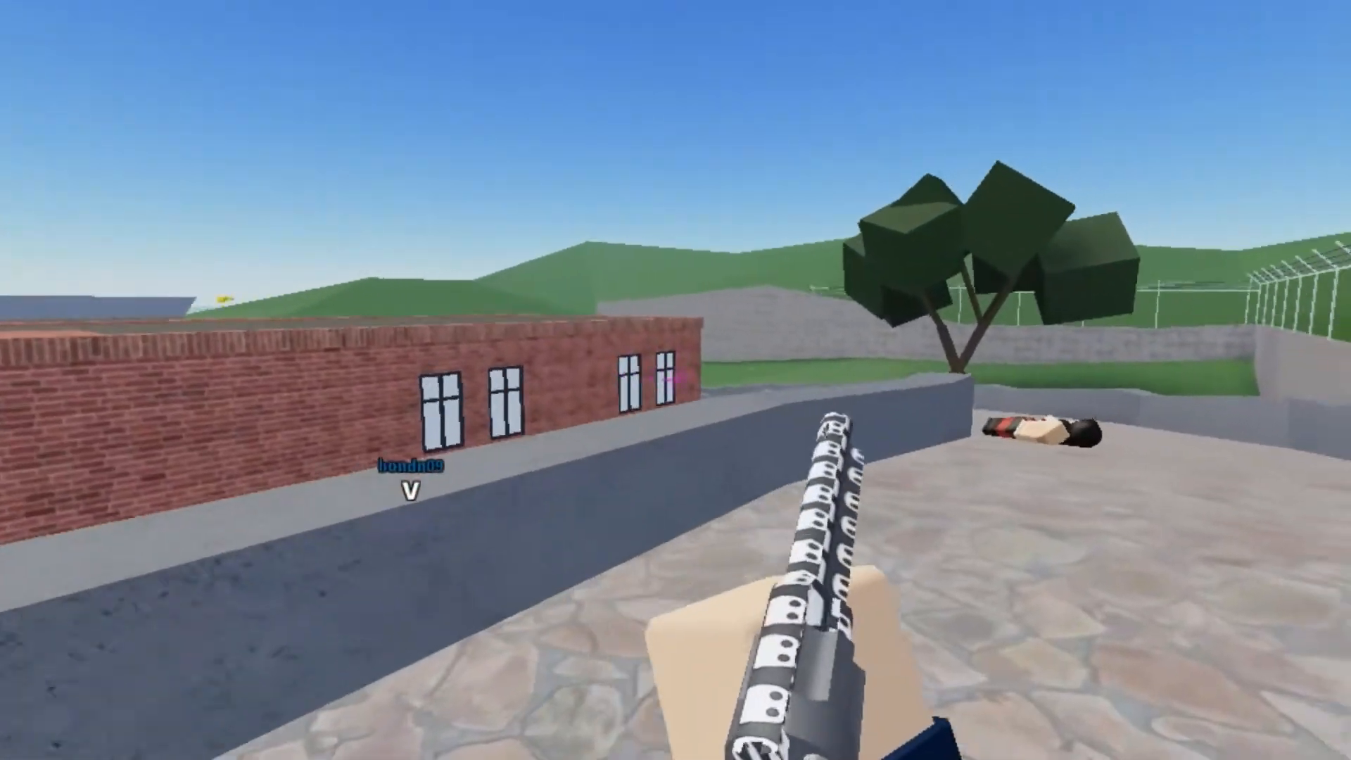
{"action": "key", "text": "w"}
{"action": "key", "text": "space"}
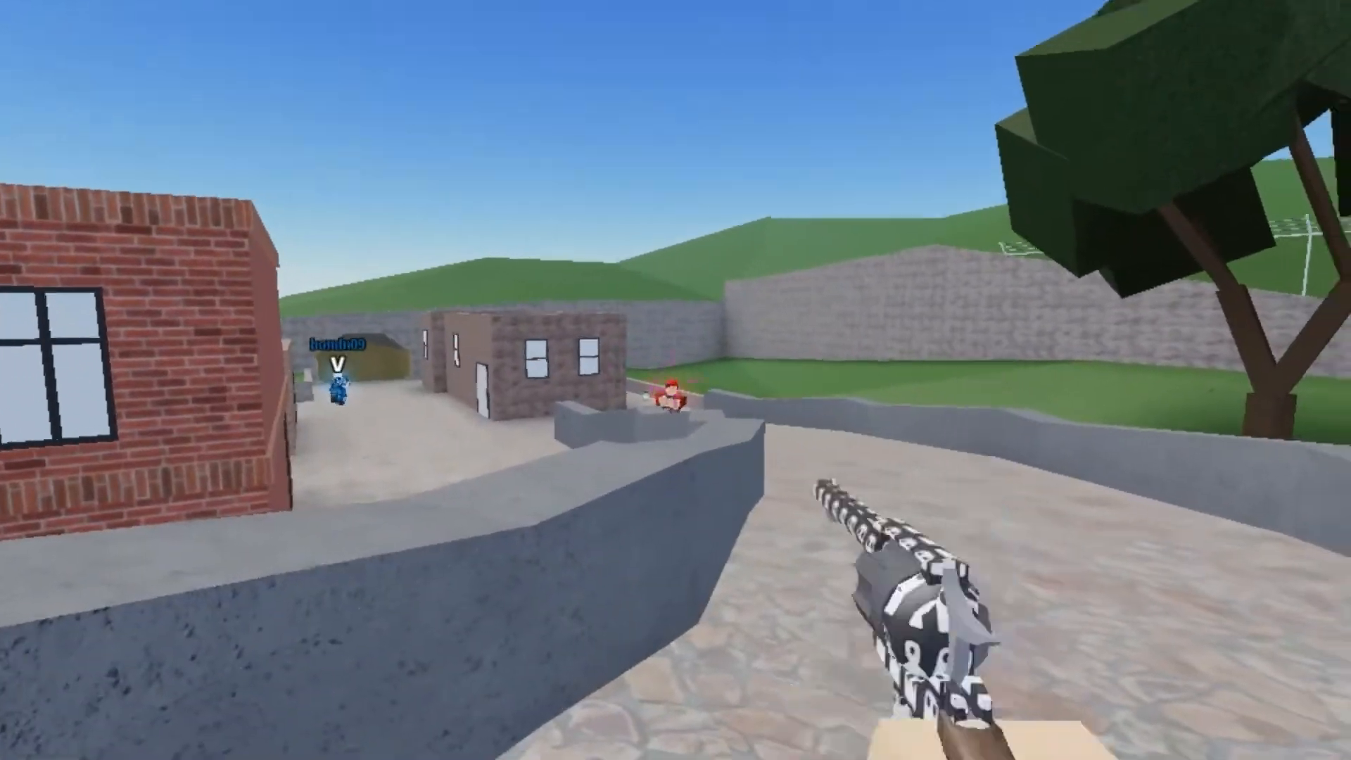
{"action": "left_click", "coordinate": [675, 380]}
{"action": "key", "text": "w"}
{"action": "key", "text": "r"}
{"action": "key", "text": "space"}
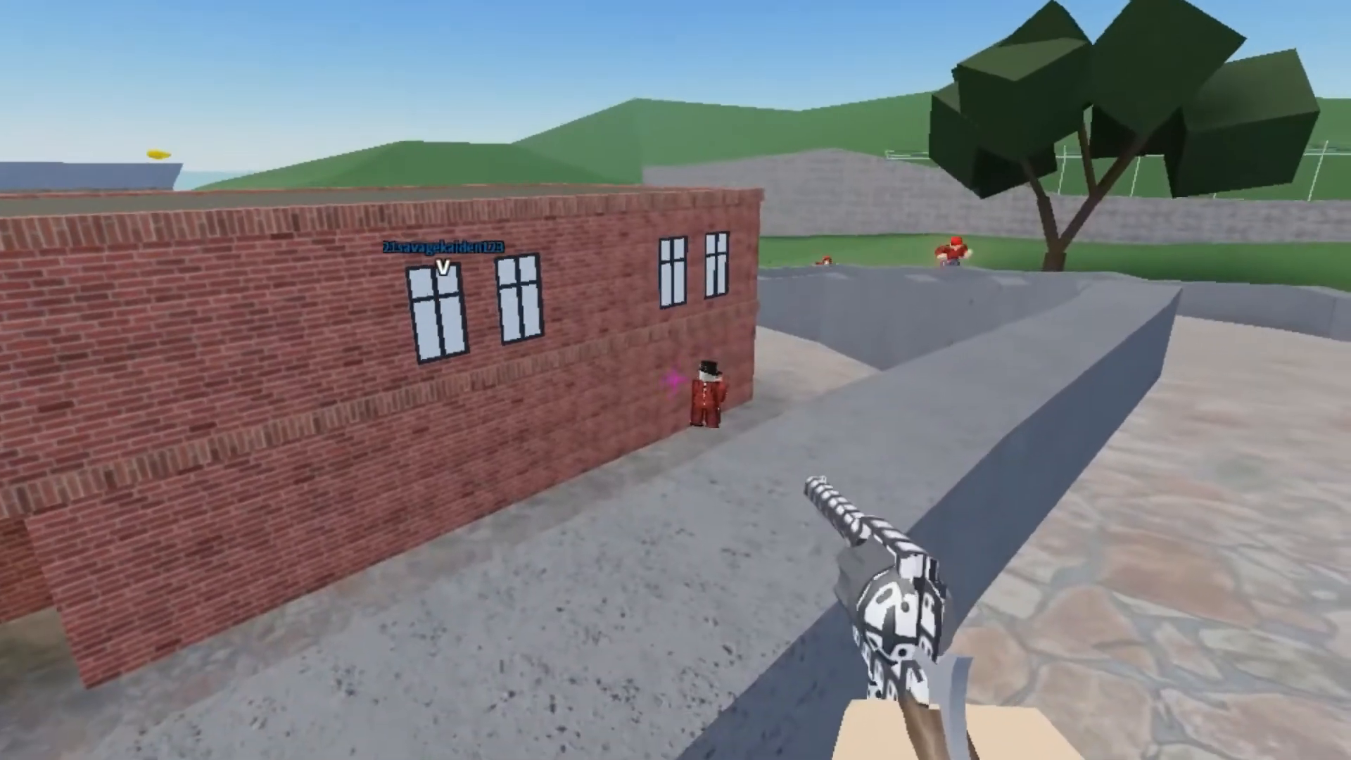
{"action": "left_click", "coordinate": [676, 380]}
{"action": "key", "text": "w"}
{"action": "left_click", "coordinate": [675, 380]}
{"action": "left_click", "coordinate": [676, 380]}
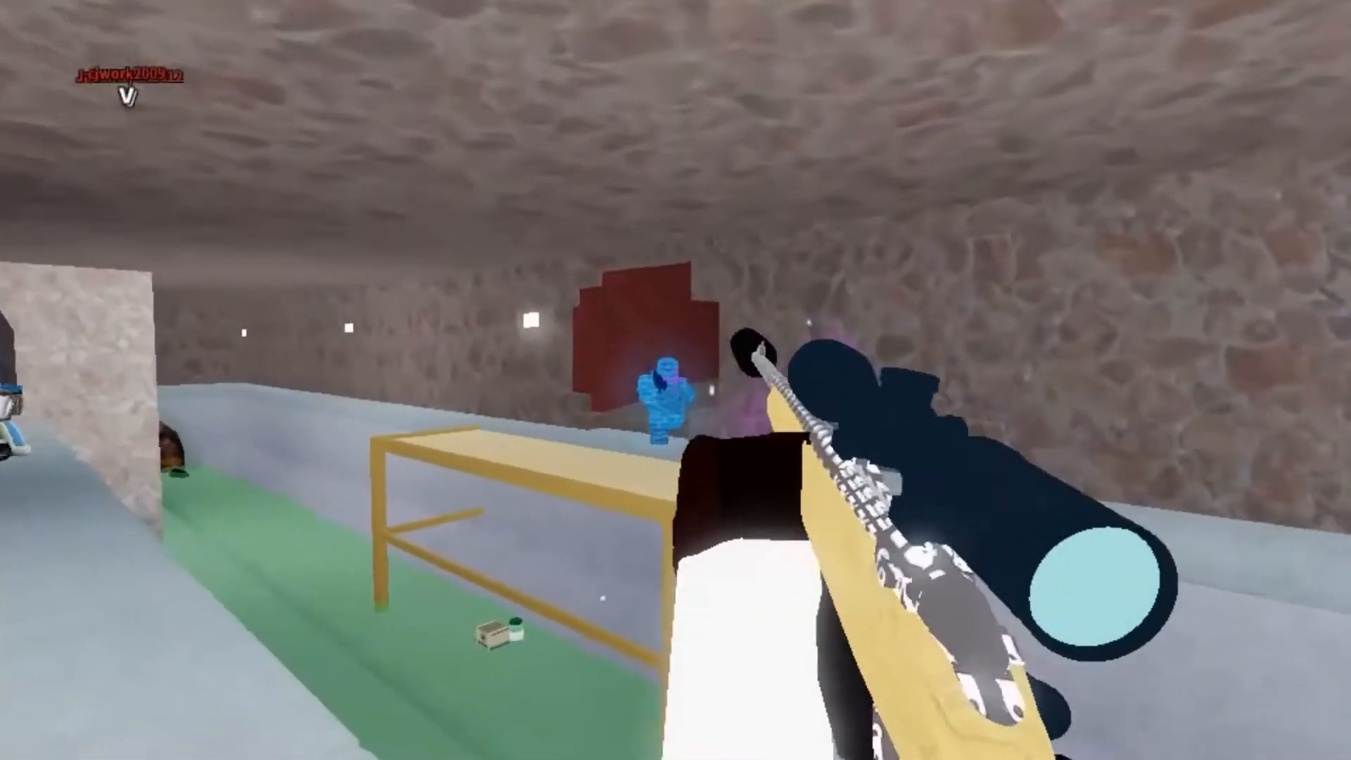
{"action": "key", "text": "1"}
{"action": "left_click", "coordinate": [675, 380]}
{"action": "left_click", "coordinate": [675, 380]}
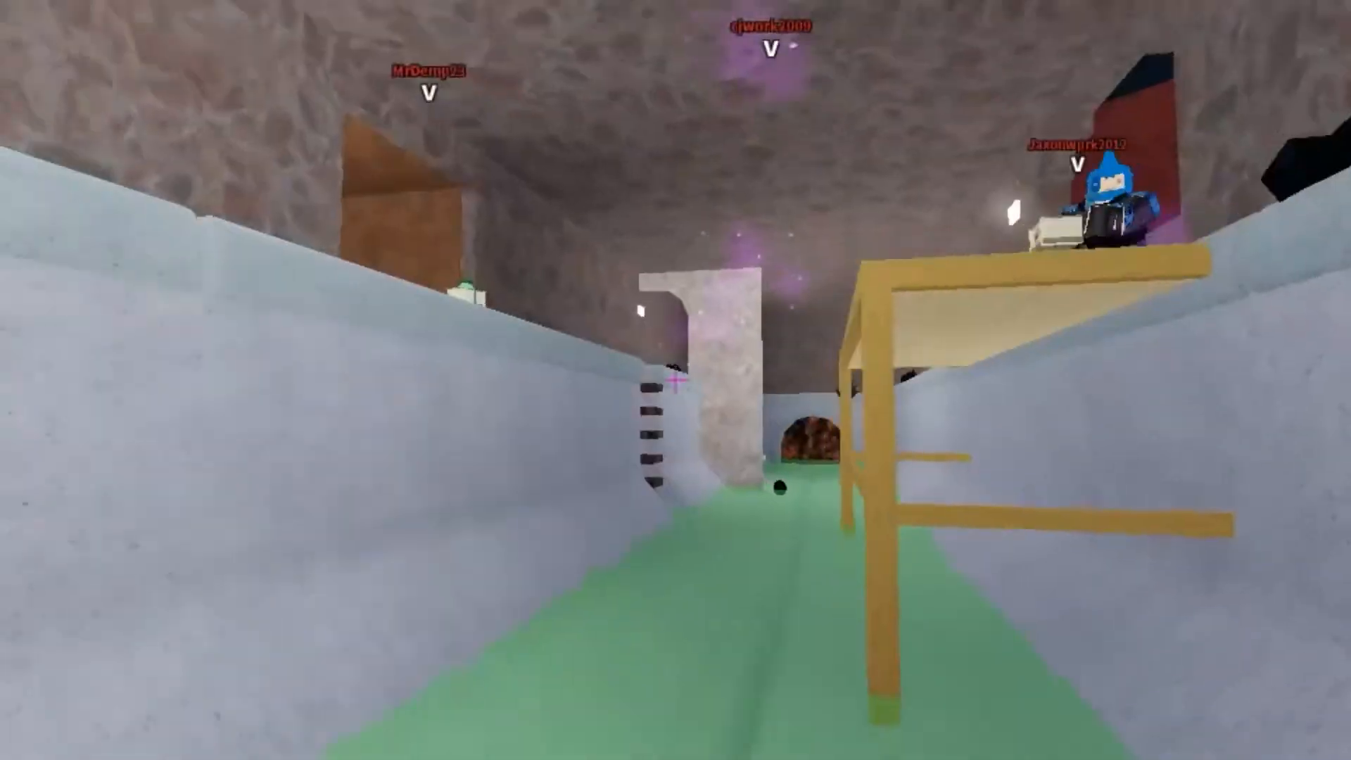
{"action": "left_click", "coordinate": [676, 380]}
{"action": "left_click", "coordinate": [675, 380]}
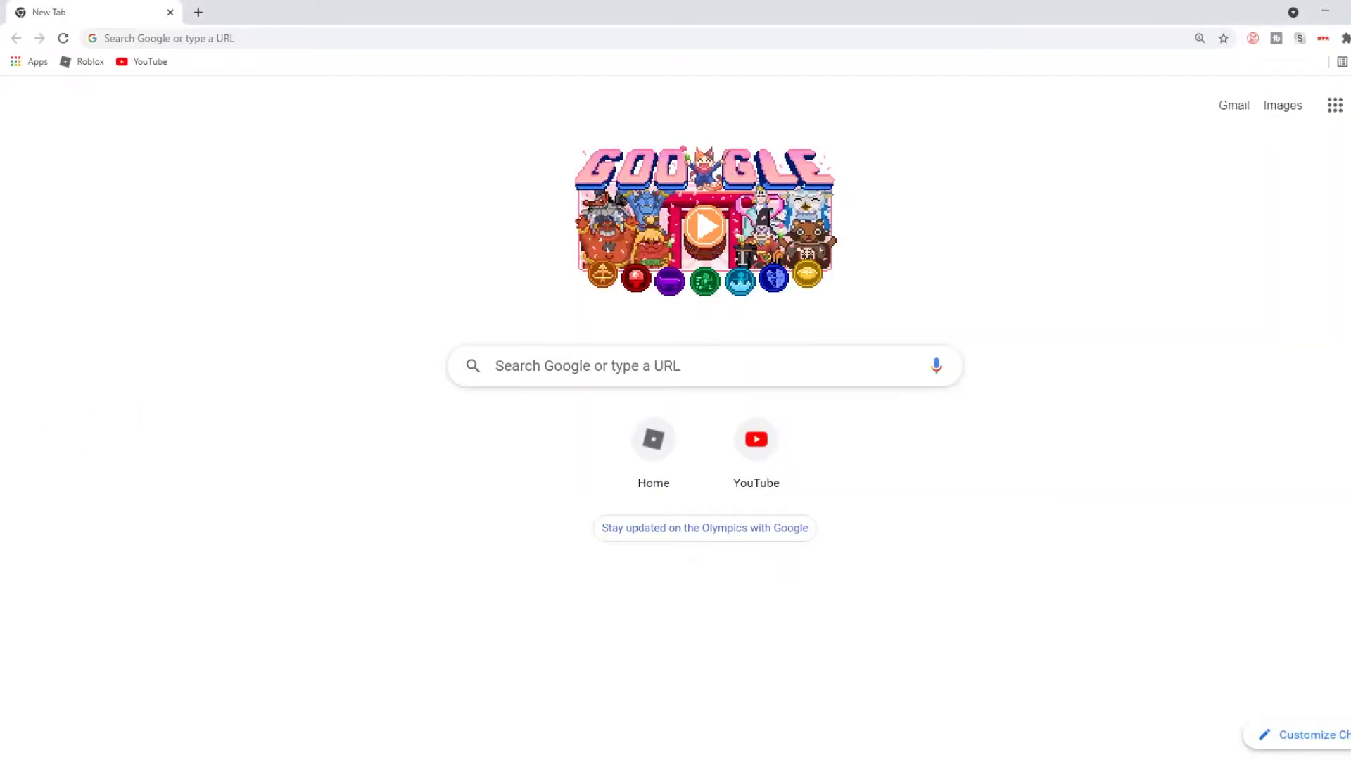
Search Google for sunburst background
{"action": "left_click", "coordinate": [226, 38]}
{"action": "type", "text": "sun"}
{"action": "type", "text": "ray a"}
{"action": "key", "text": "BackSpace"}
{"action": "key", "text": "BackSpace"}
{"action": "key", "text": "BackSpace"}
{"action": "key", "text": "BackSpace"}
{"action": "key", "text": "BackSpace"}
{"action": "type", "text": "burst backgrou"}
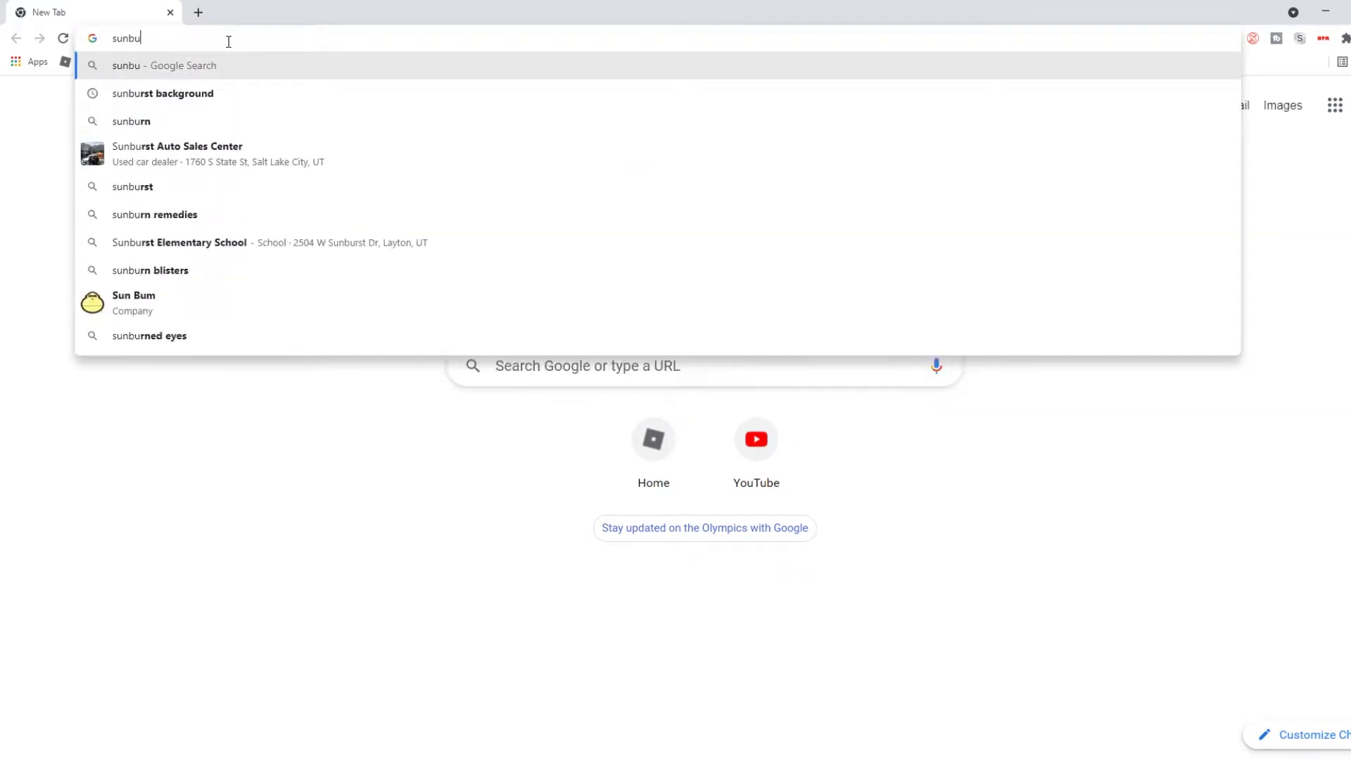
{"action": "key", "text": "Return"}
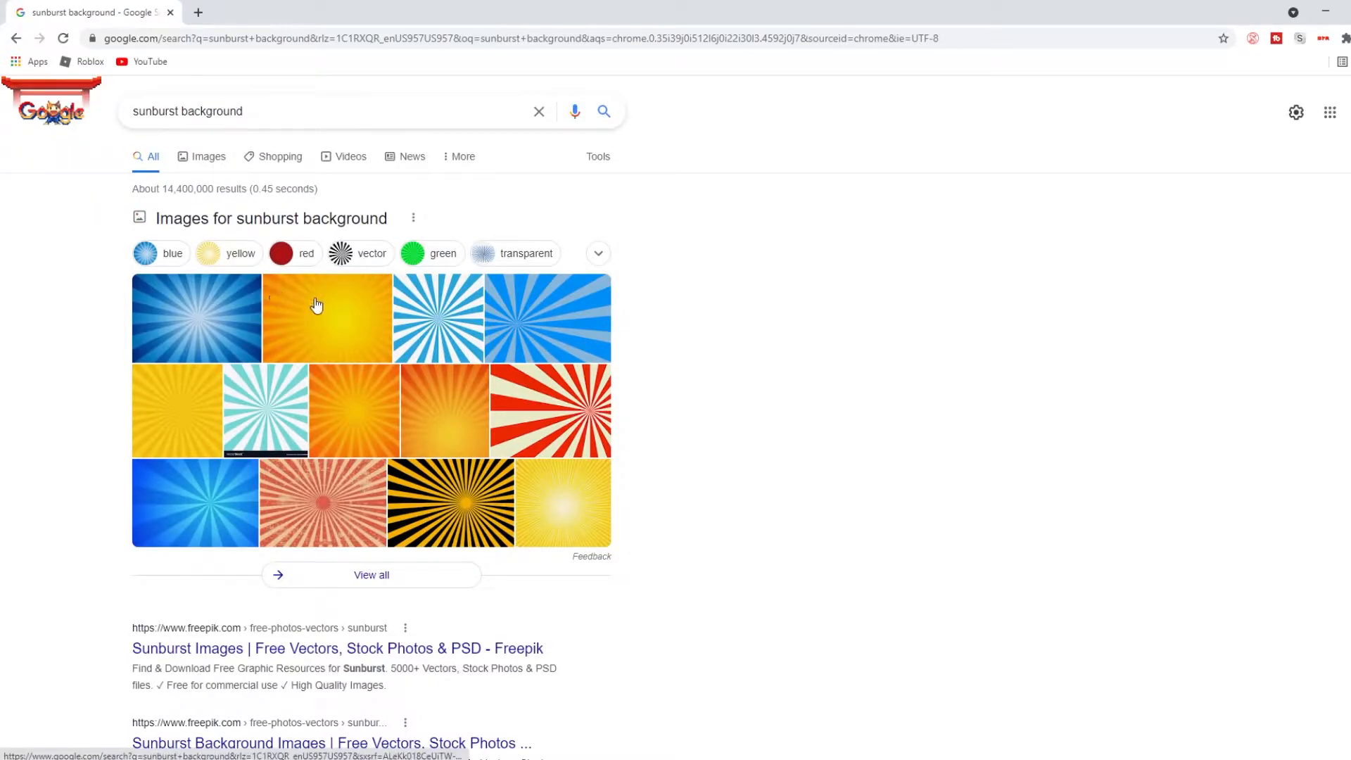
Preview several sunburst image results and copy the orange-yellow sunburst image
{"action": "left_click", "coordinate": [184, 316]}
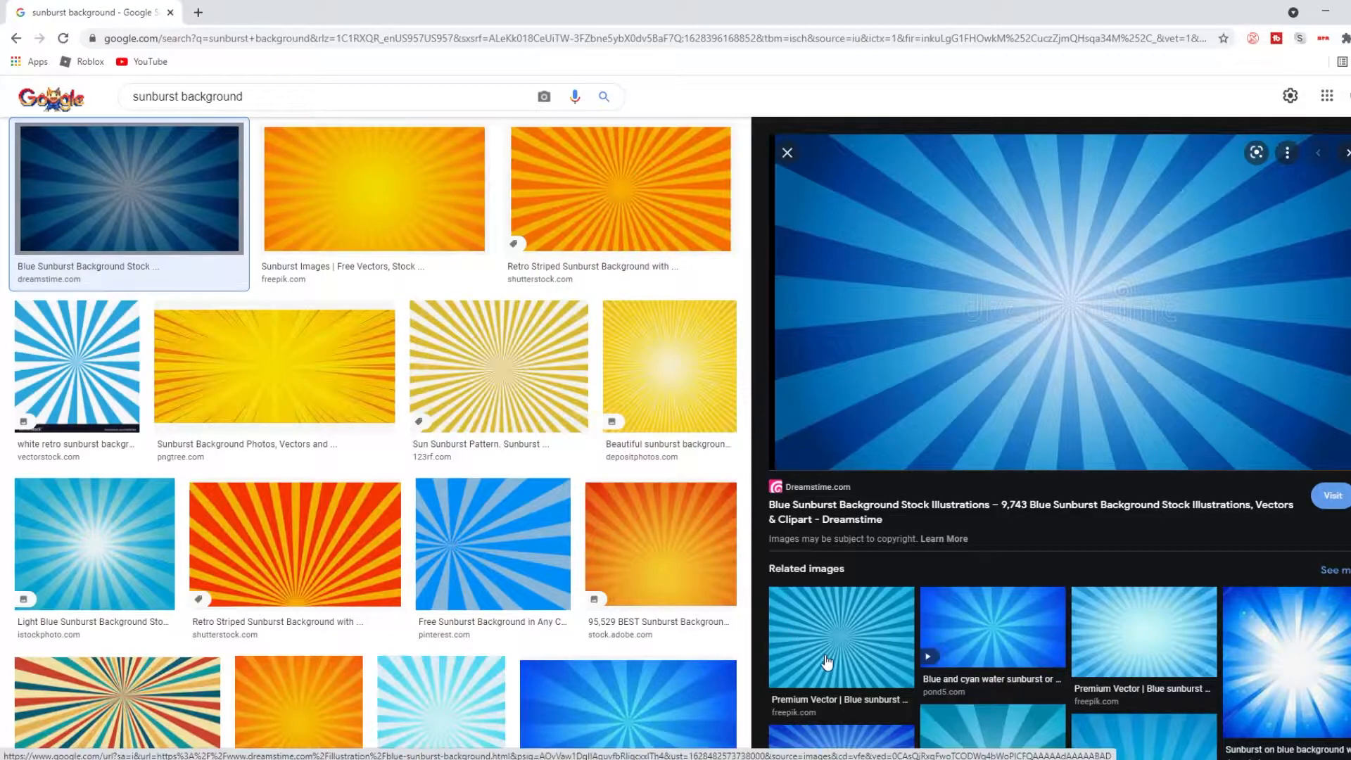
{"action": "left_click", "coordinate": [788, 616]}
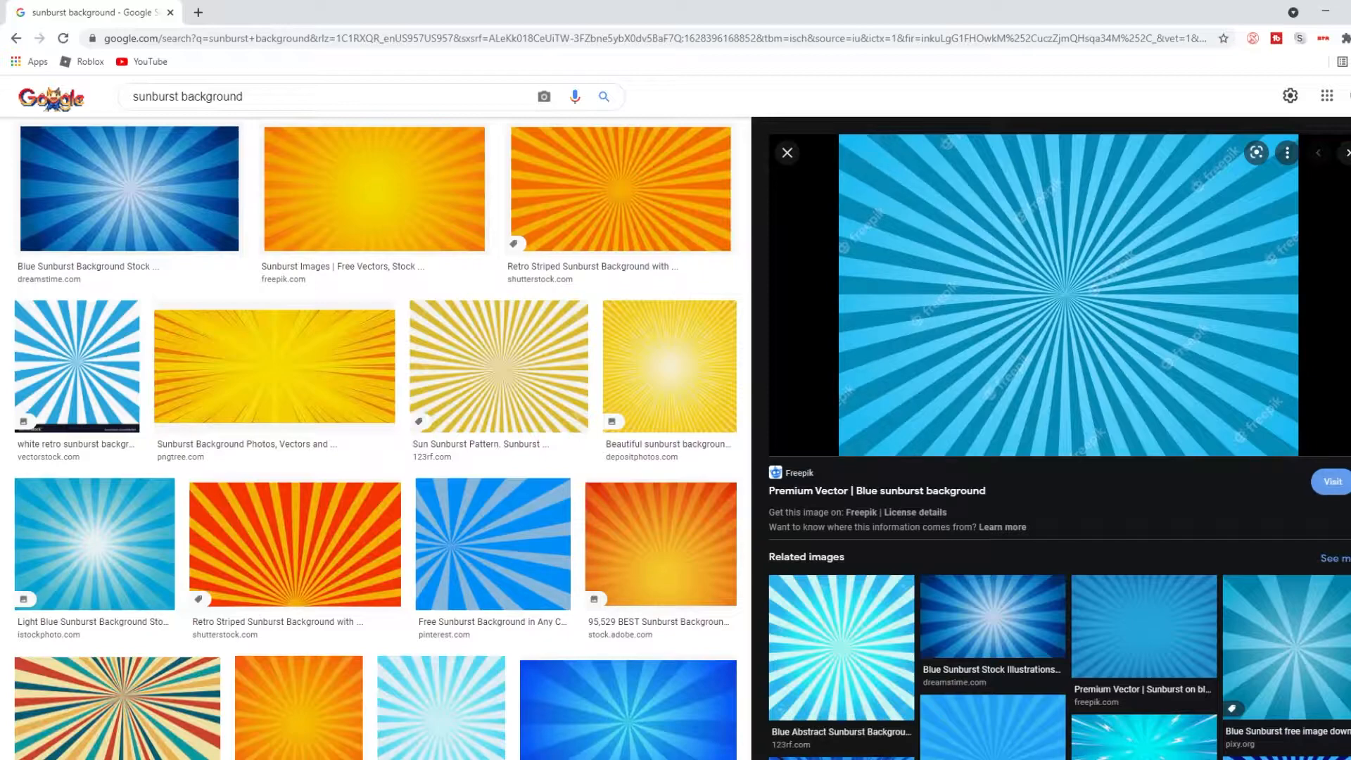
{"action": "left_click", "coordinate": [374, 189]}
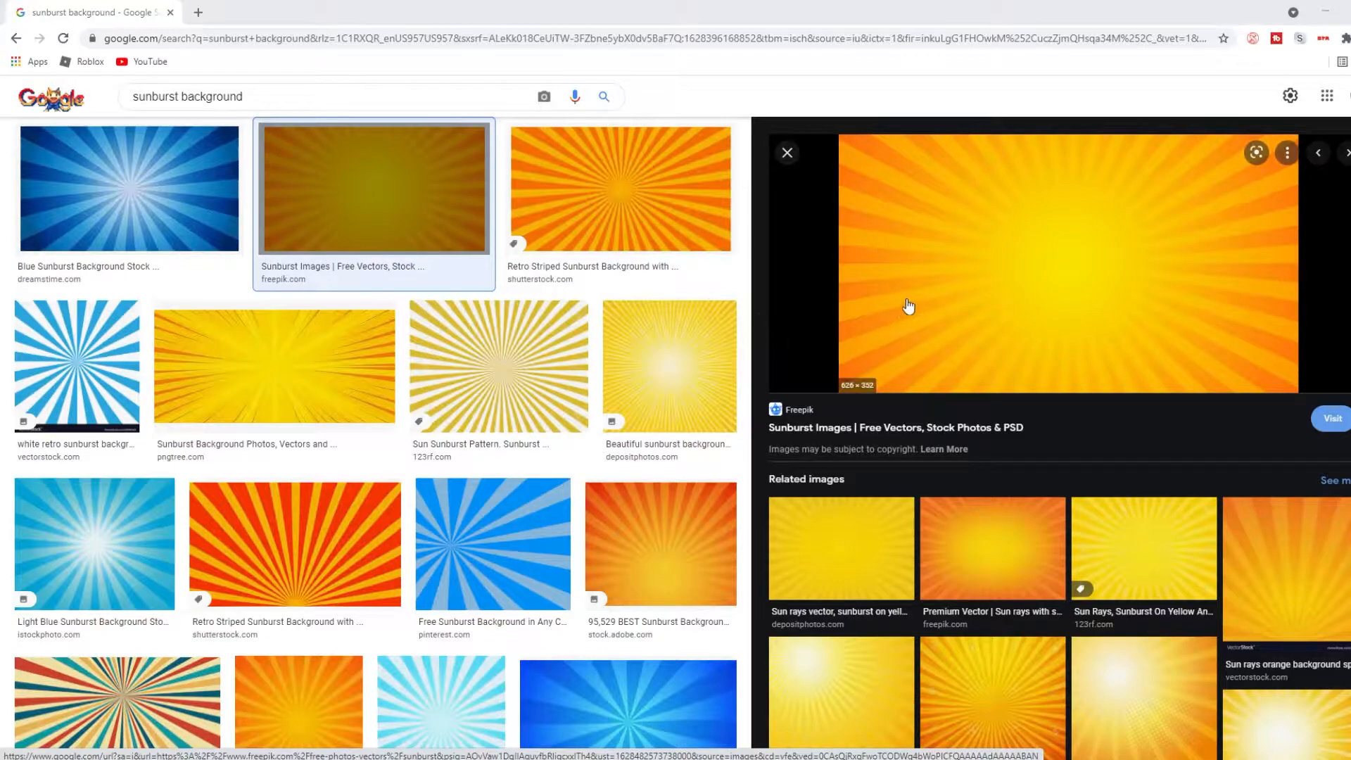
{"action": "right_click", "coordinate": [958, 274]}
{"action": "left_click", "coordinate": [990, 444]}
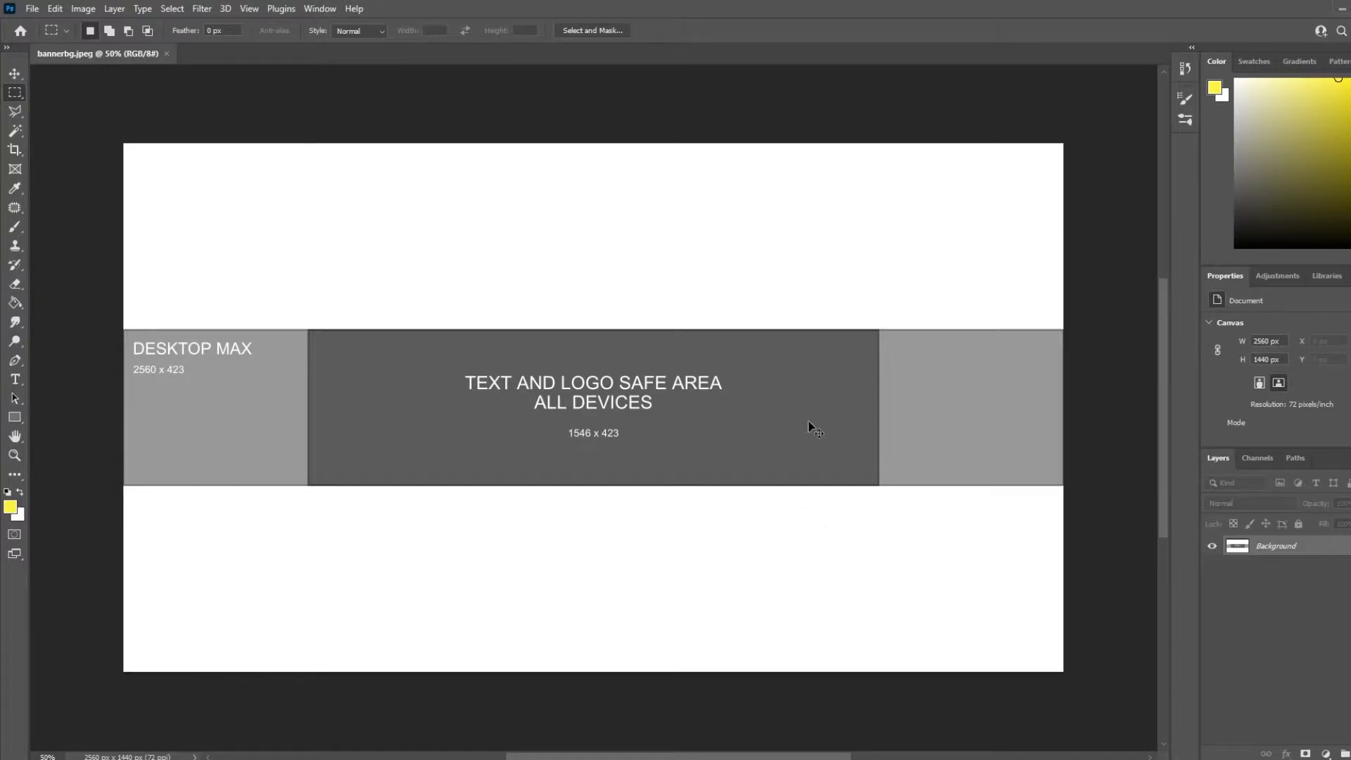
Paste the copied sunburst image into the banner document and enlarge it to cover the whole canvas, committing the transform
{"action": "key", "text": "ctrl+v"}
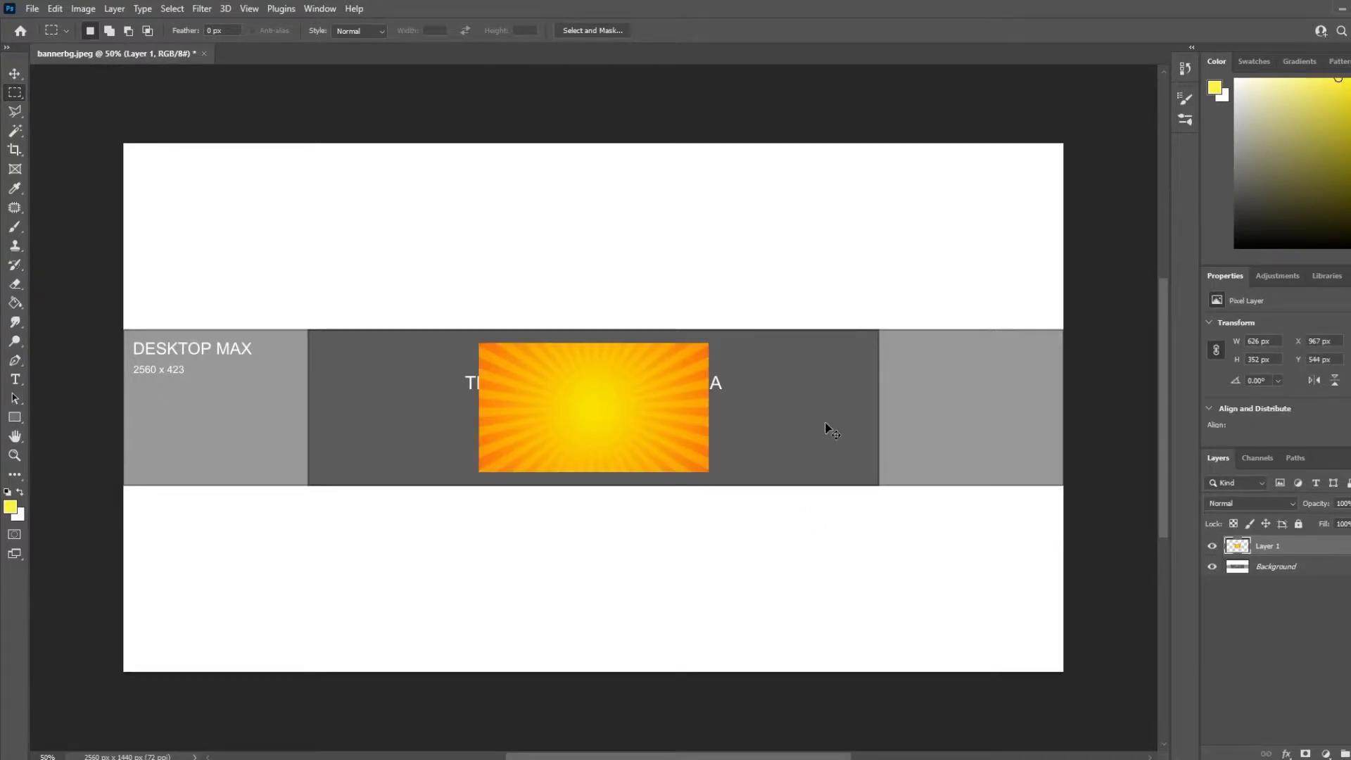
{"action": "left_click", "coordinate": [15, 73]}
{"action": "left_click_drag", "start_coordinate": [709, 343], "coordinate": [992, 184]}
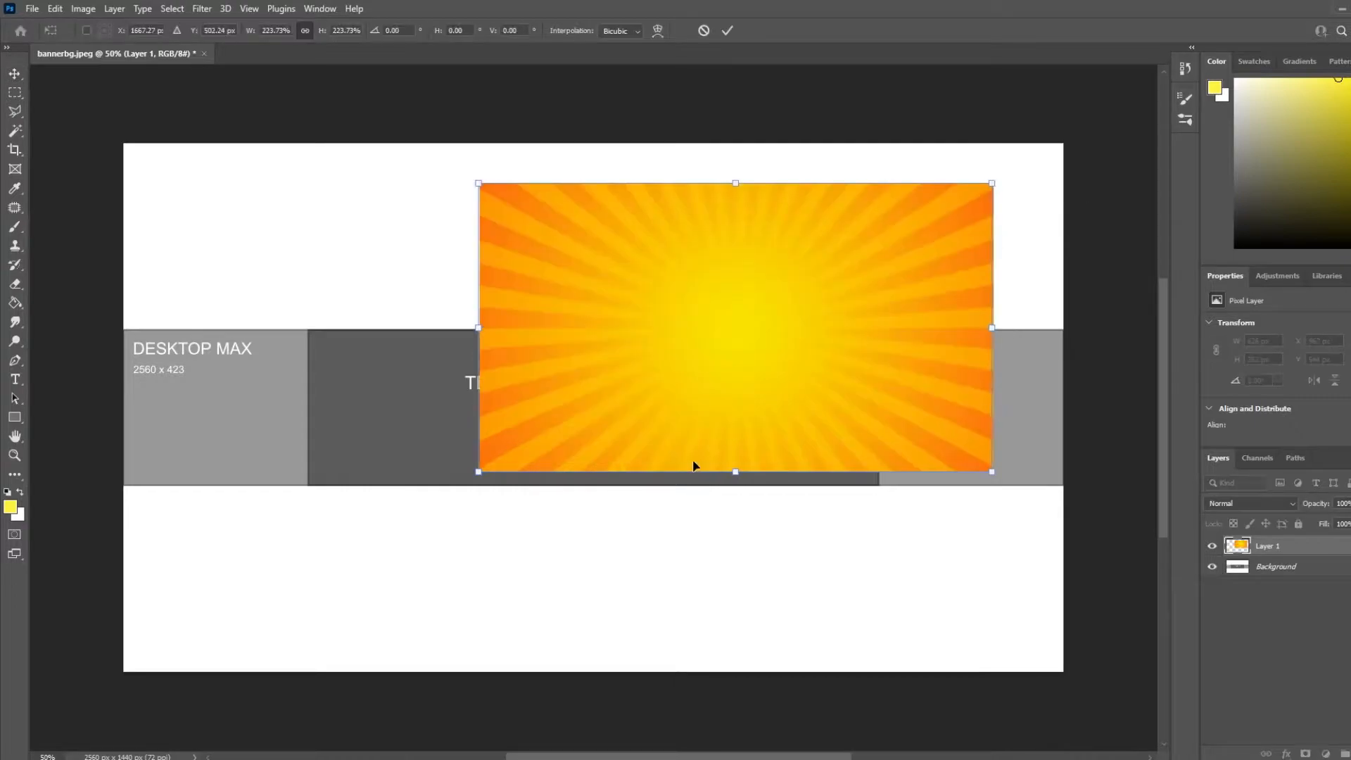
{"action": "left_click_drag", "start_coordinate": [735, 470], "coordinate": [739, 715]}
{"action": "left_click_drag", "start_coordinate": [773, 559], "coordinate": [641, 506]}
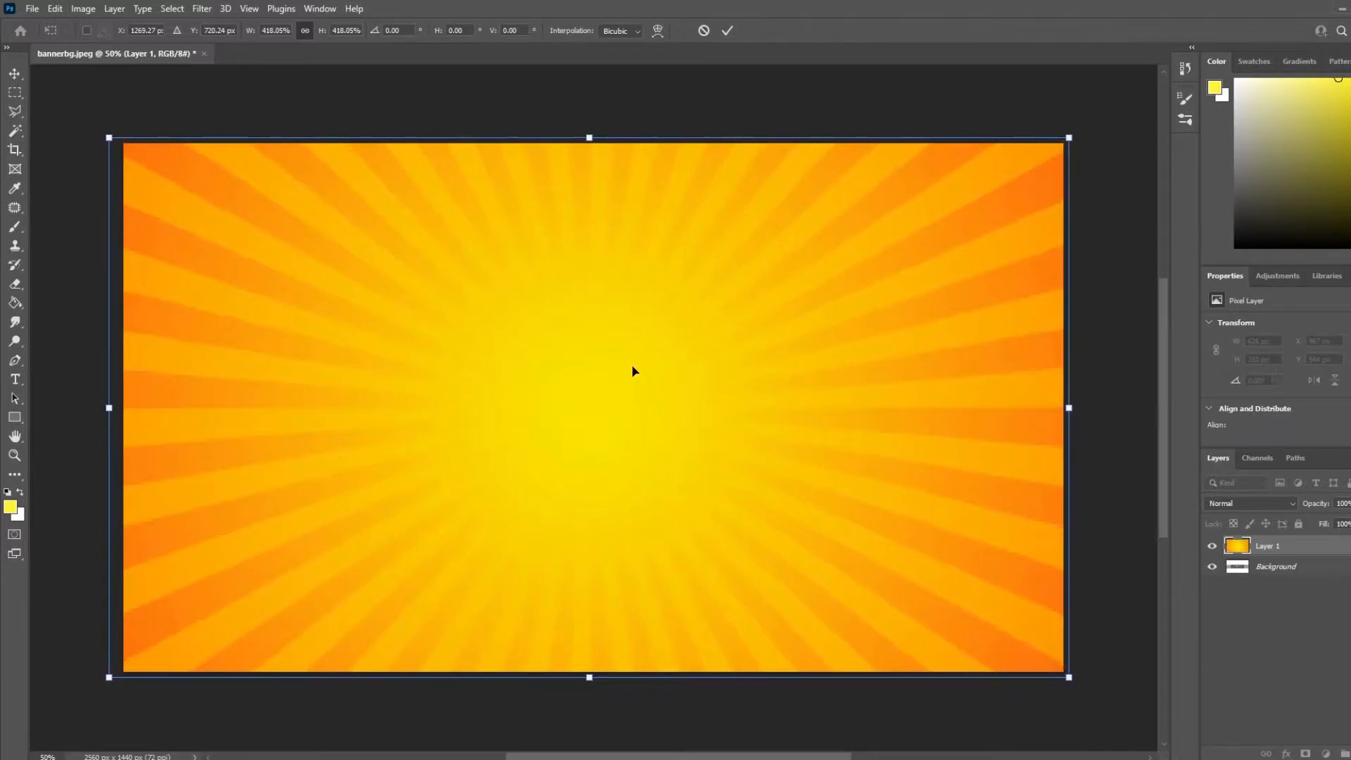
{"action": "left_click_drag", "start_coordinate": [589, 135], "coordinate": [591, 127]}
{"action": "mouse_move", "coordinate": [645, 185]}
{"action": "left_mouse_down"}
{"action": "mouse_move", "coordinate": [630, 188]}
{"action": "mouse_move", "coordinate": [649, 194]}
{"action": "left_mouse_up"}
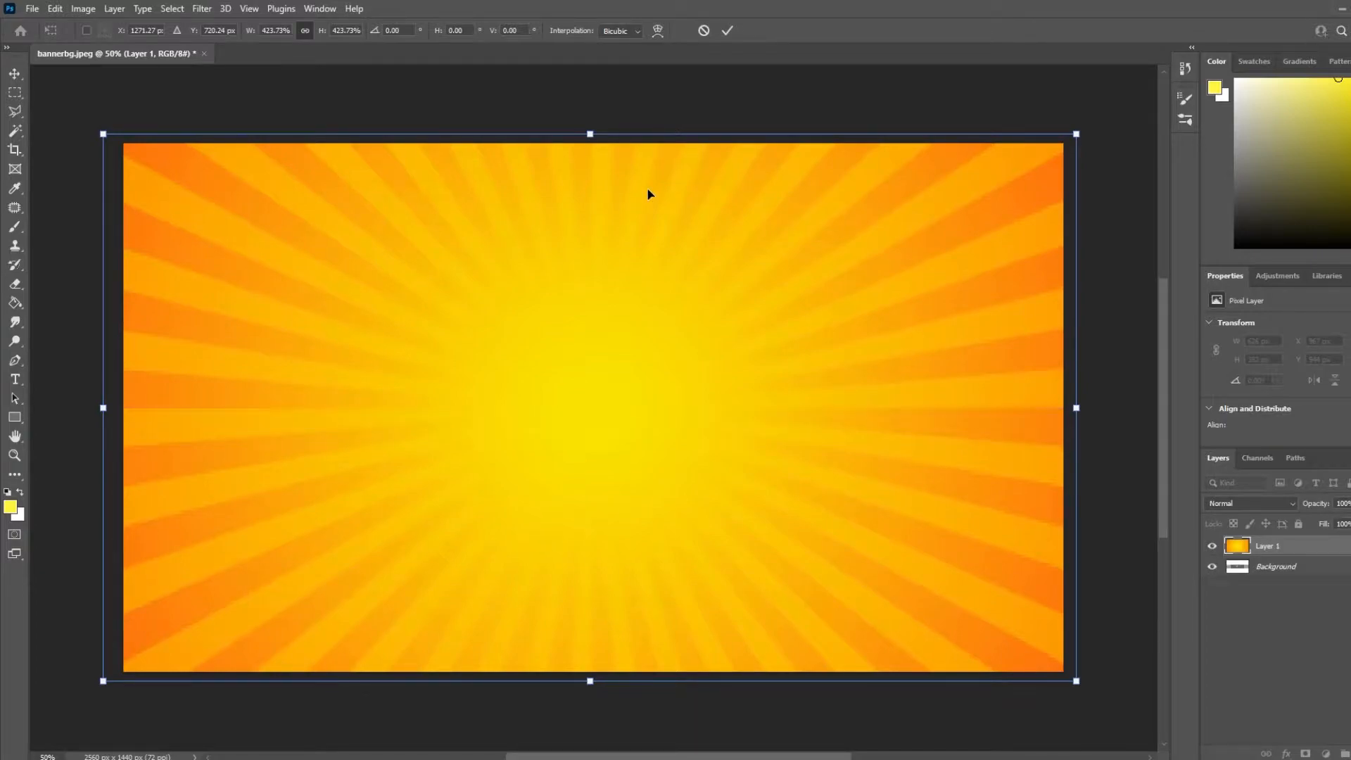
{"action": "key", "text": "Right"}
{"action": "key", "text": "Right"}
{"action": "key", "text": "Right"}
{"action": "key", "text": "Right"}
{"action": "key", "text": "Right"}
{"action": "key", "text": "Right"}
{"action": "key", "text": "Right"}
{"action": "key", "text": "Right"}
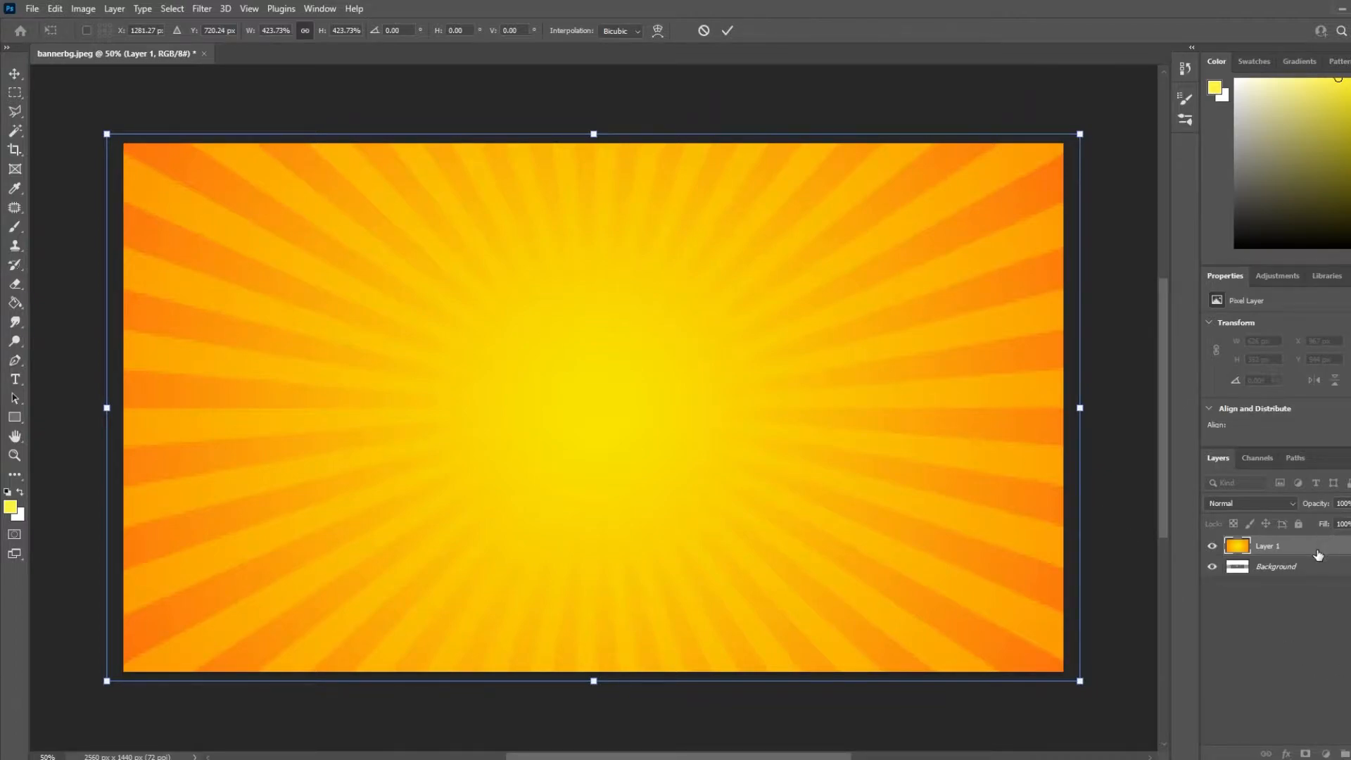
{"action": "key", "text": "Return"}
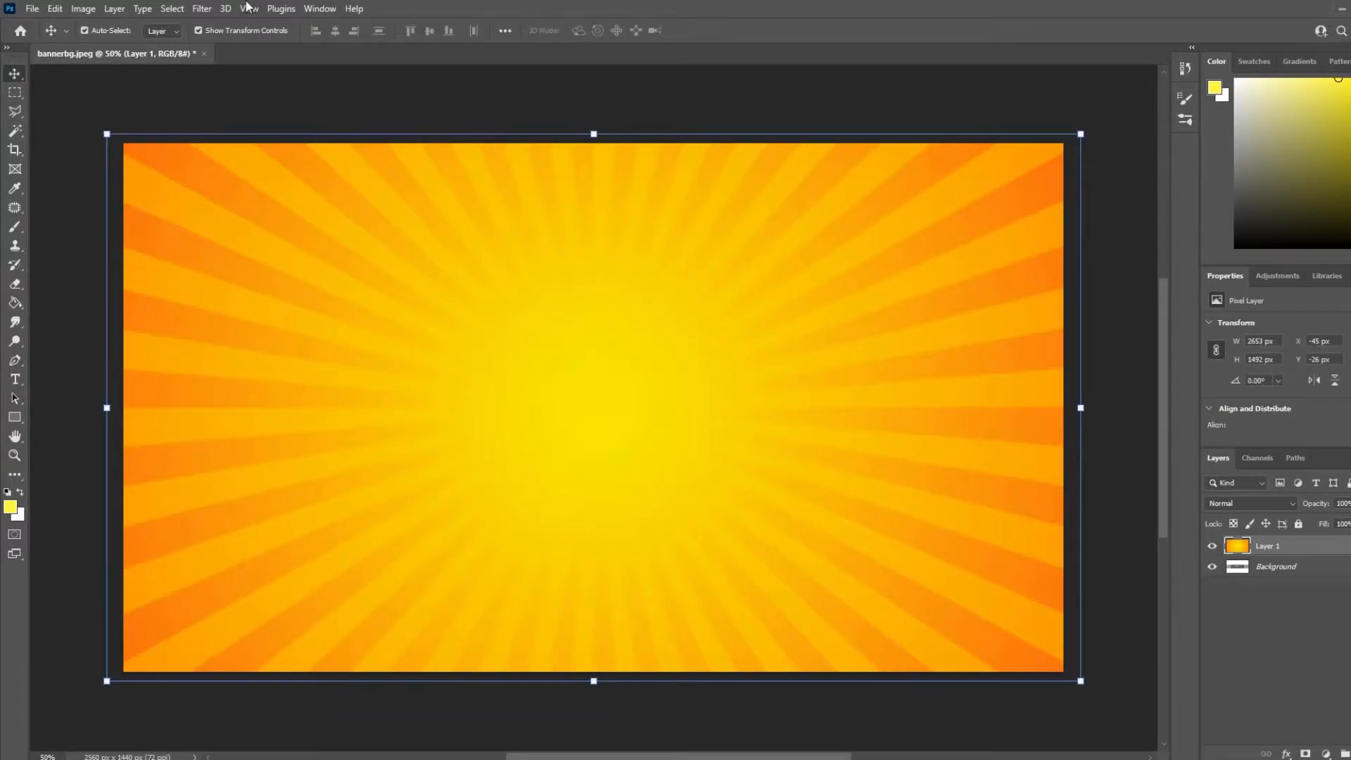
Apply a Gaussian Blur with a radius of 9.6 pixels to the sunburst layer
{"action": "left_click", "coordinate": [198, 8]}
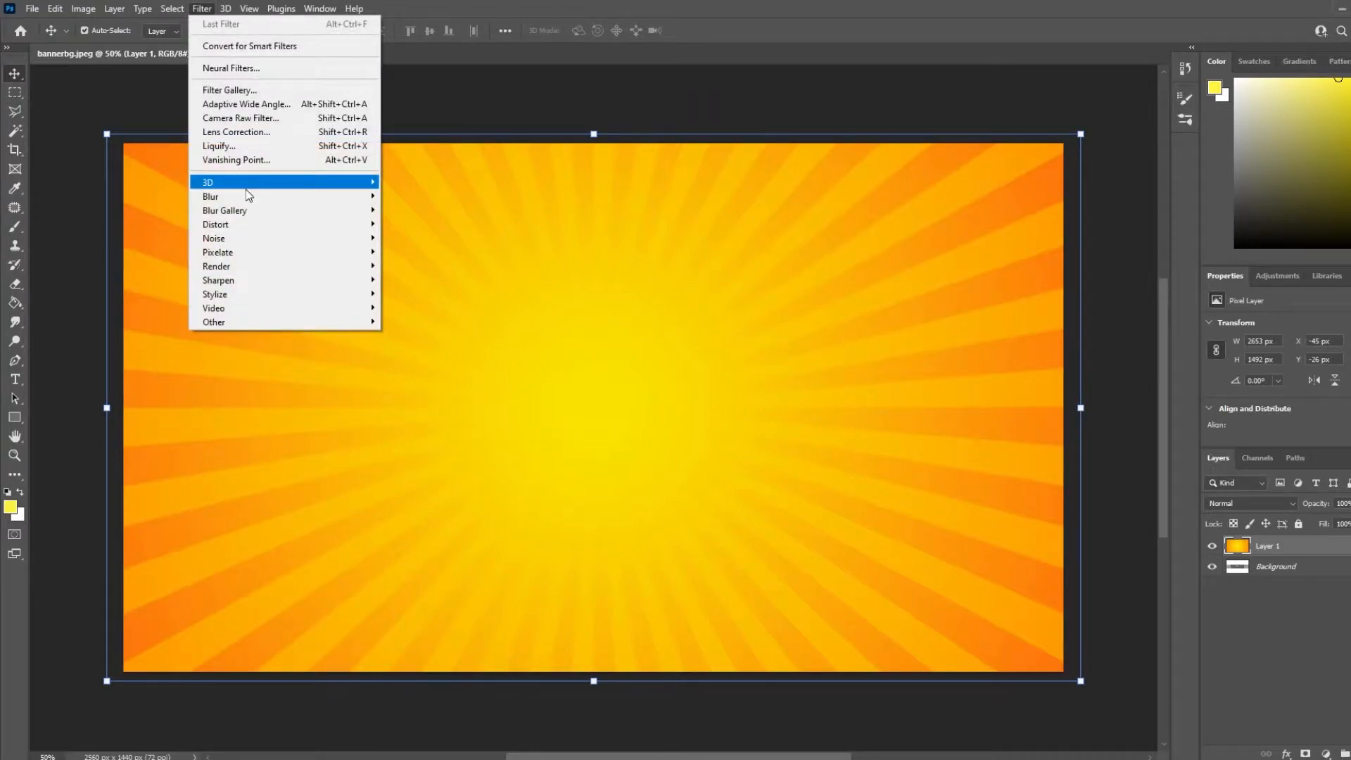
{"action": "mouse_move", "coordinate": [250, 199]}
{"action": "left_click", "coordinate": [435, 253]}
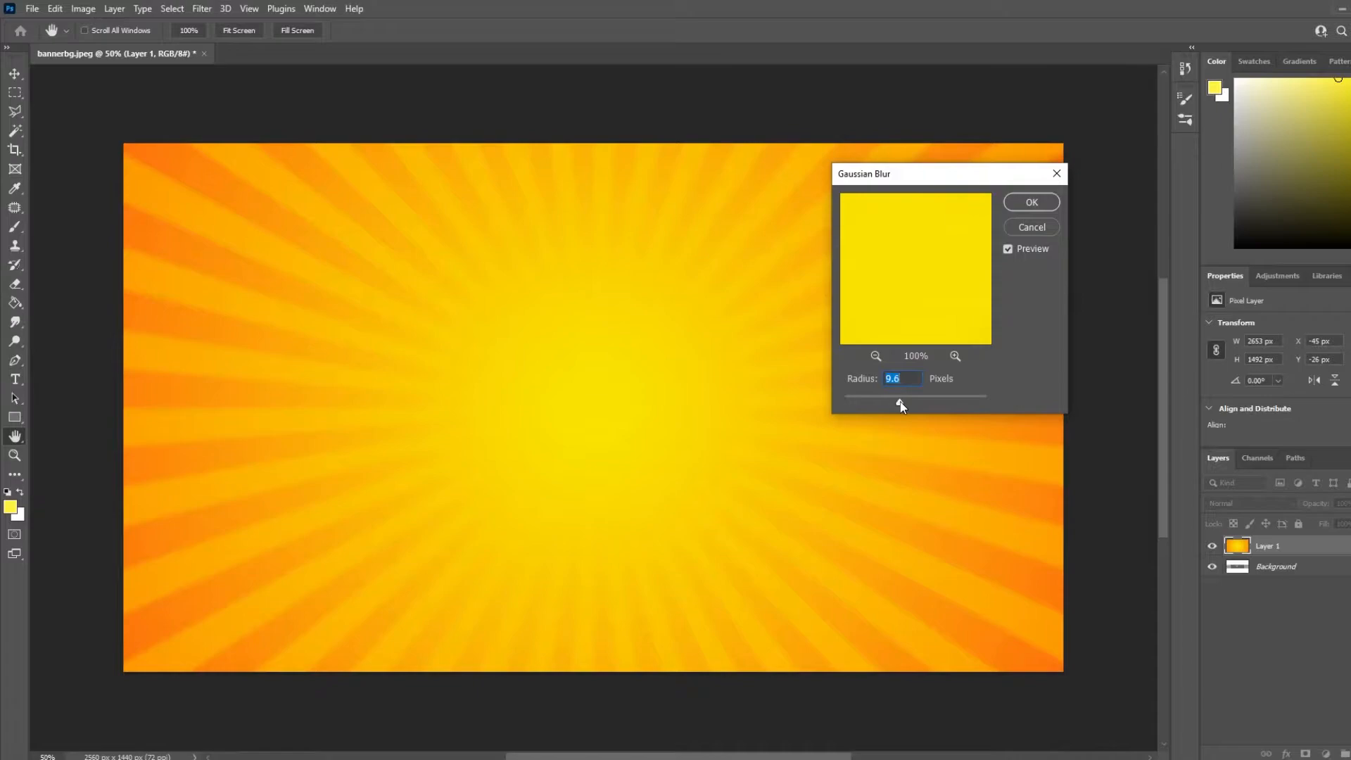
{"action": "left_click", "coordinate": [1032, 203]}
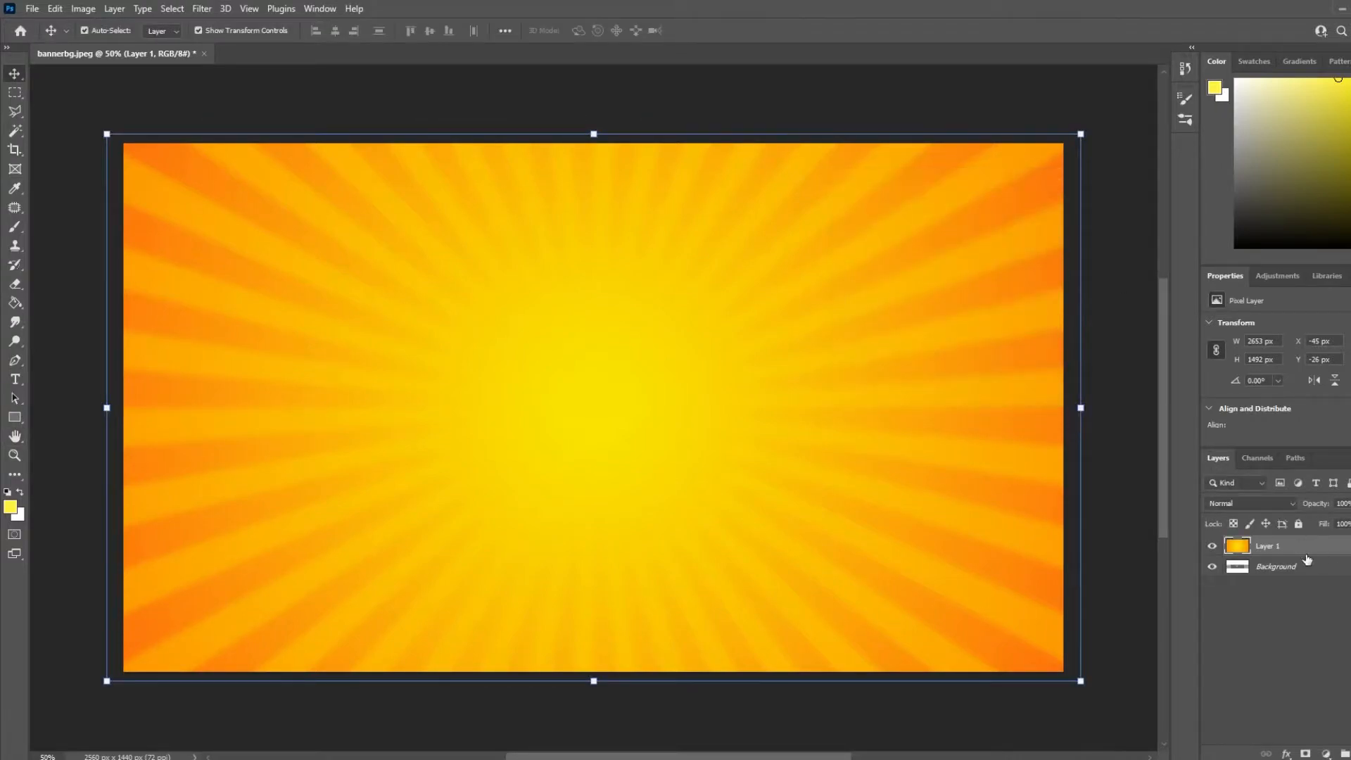
Move the sunburst layer below the template layer and select the template layer
{"action": "left_click_drag", "start_coordinate": [1304, 556], "coordinate": [1307, 589]}
{"action": "left_click", "coordinate": [1349, 567]}
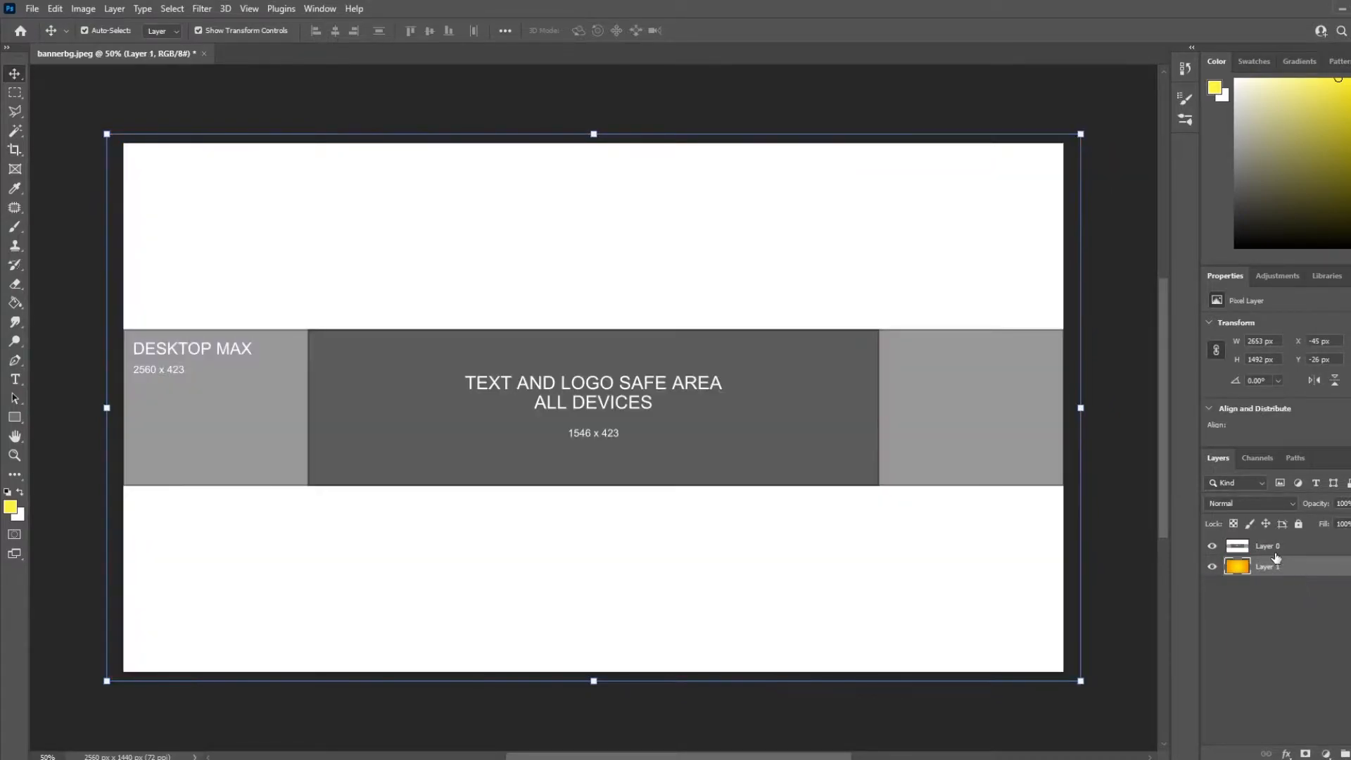
{"action": "left_click", "coordinate": [1293, 546]}
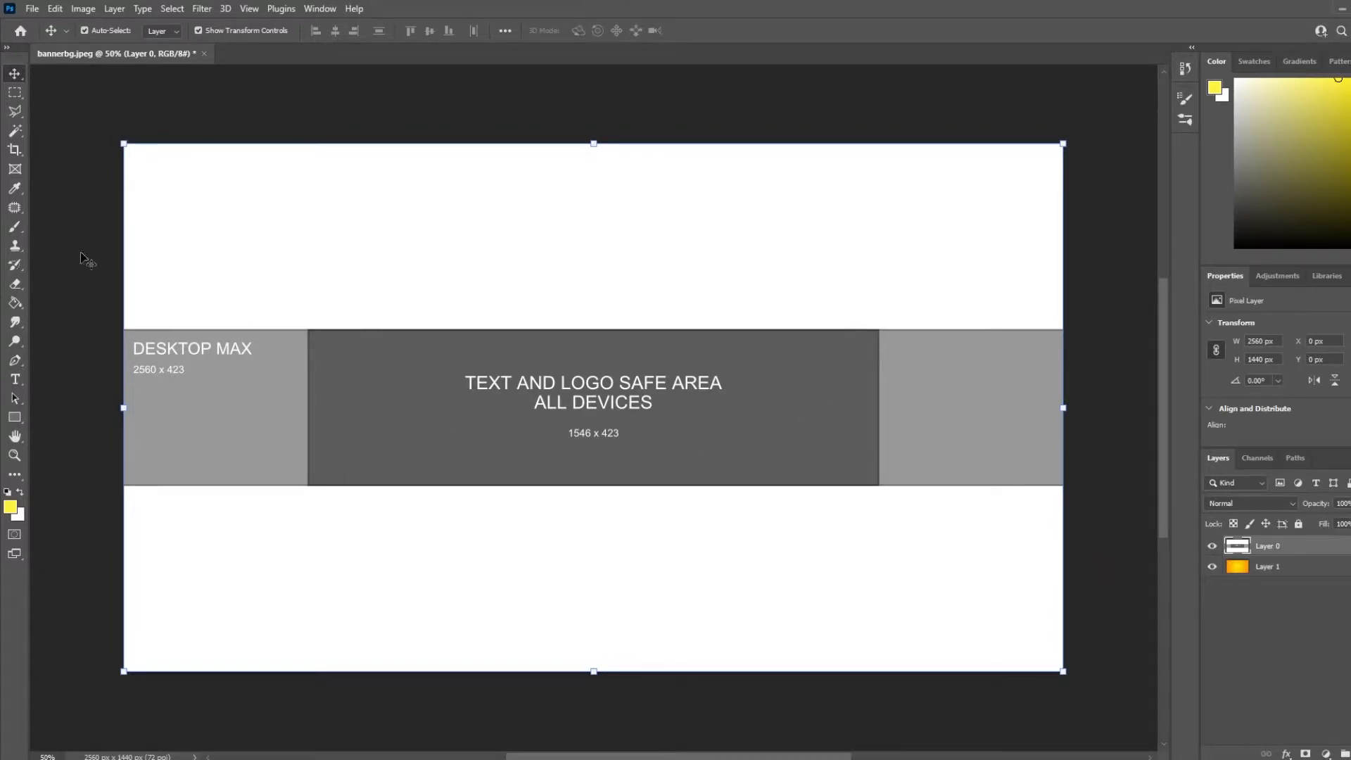
Select the banner's middle strip on the template layer with the Quick Selection Tool
{"action": "left_click", "coordinate": [14, 131]}
{"action": "left_click", "coordinate": [57, 143]}
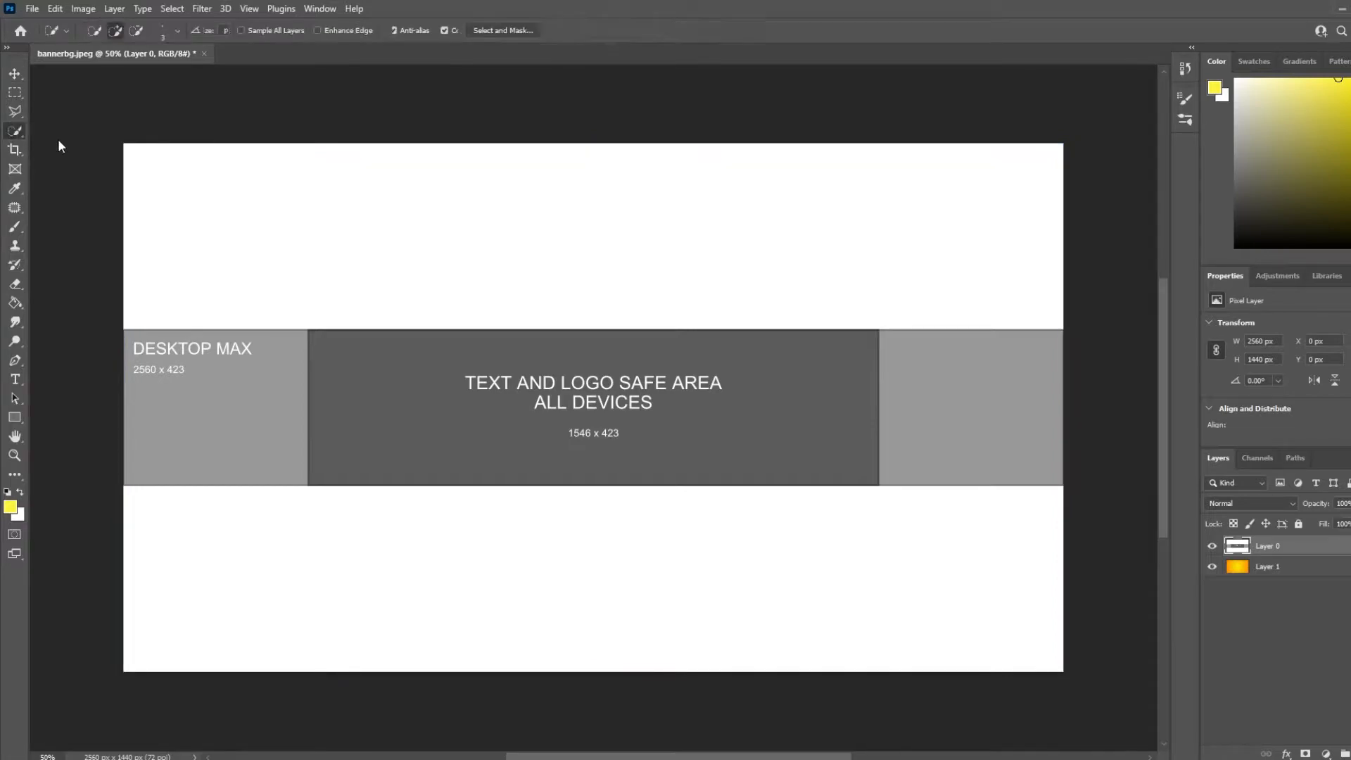
{"action": "right_click", "coordinate": [15, 131]}
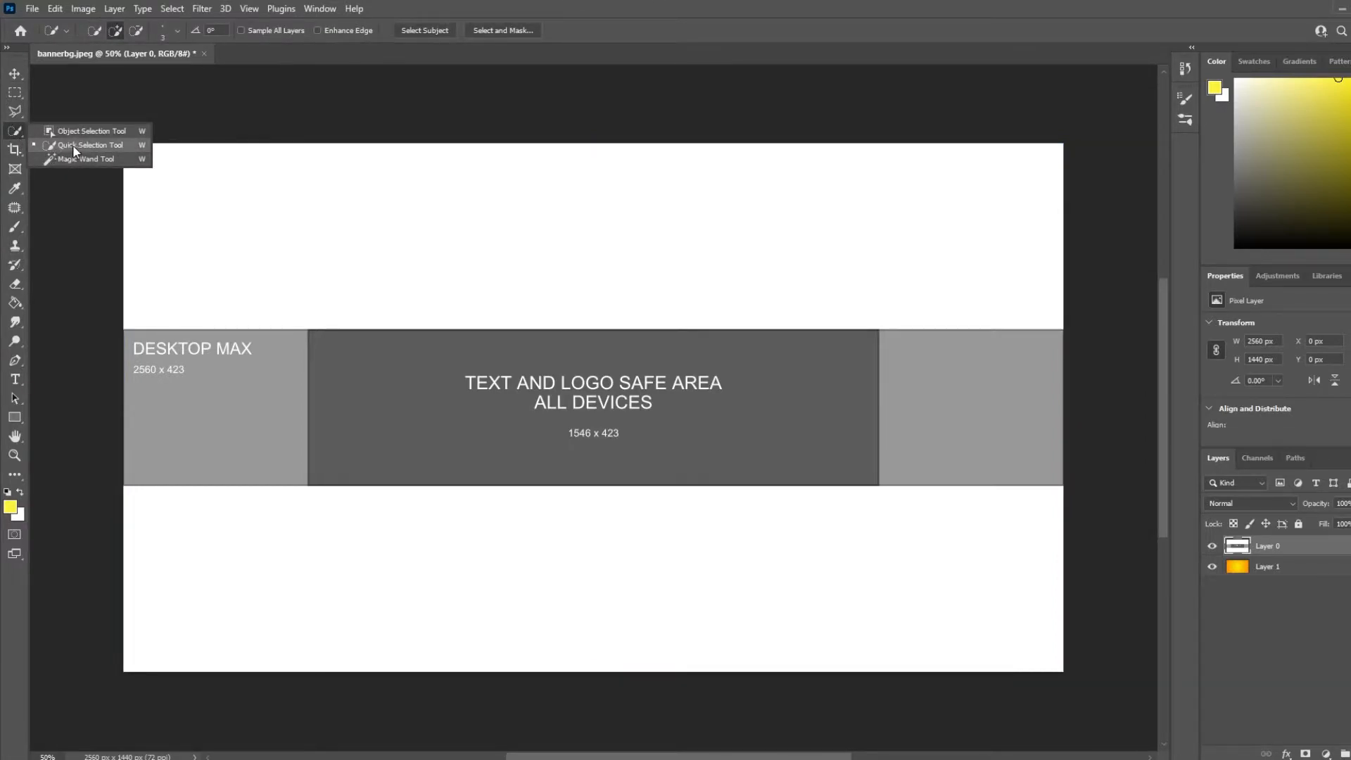
{"action": "left_click", "coordinate": [78, 145]}
{"action": "left_click_drag", "start_coordinate": [149, 347], "coordinate": [586, 407]}
{"action": "left_click_drag", "start_coordinate": [888, 418], "coordinate": [942, 406]}
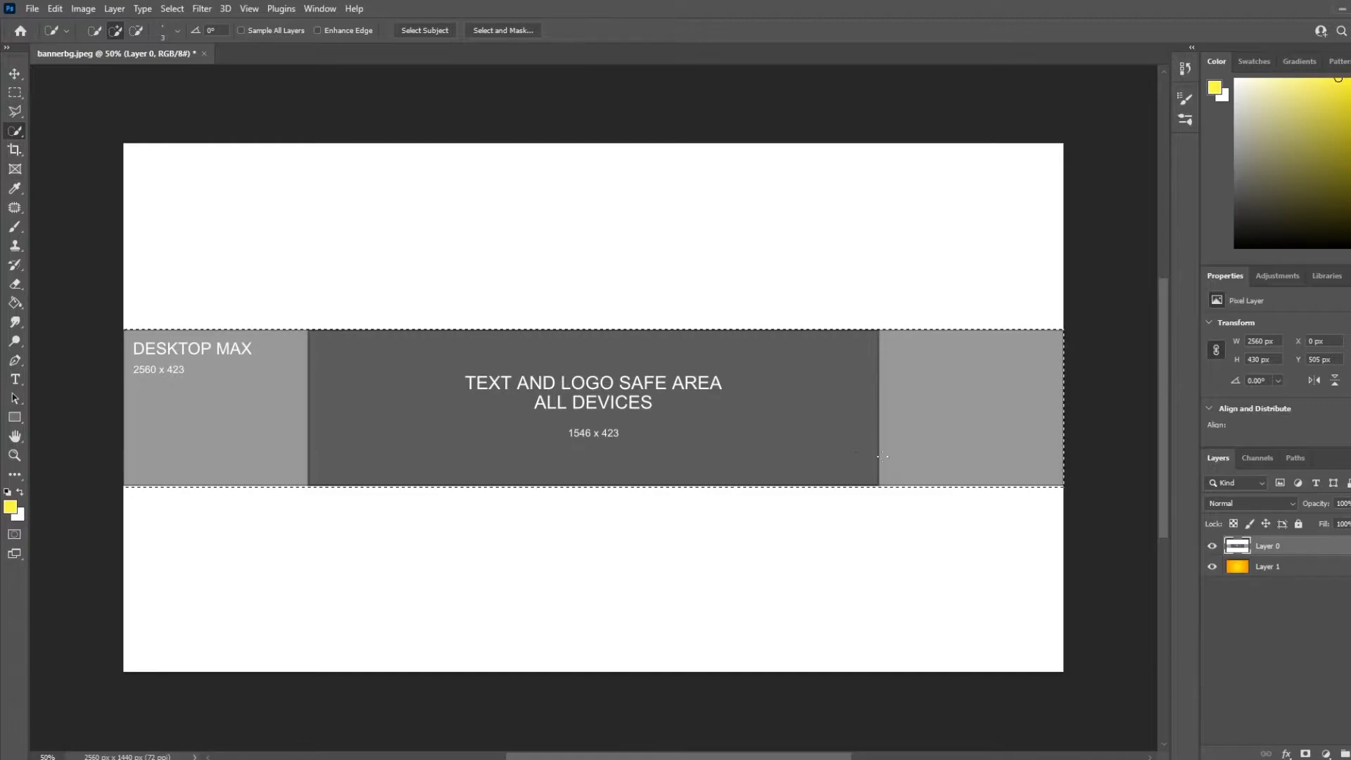
Copy the selected strip of the sunburst layer onto a new layer and hide the template layer
{"action": "left_click", "coordinate": [1244, 568]}
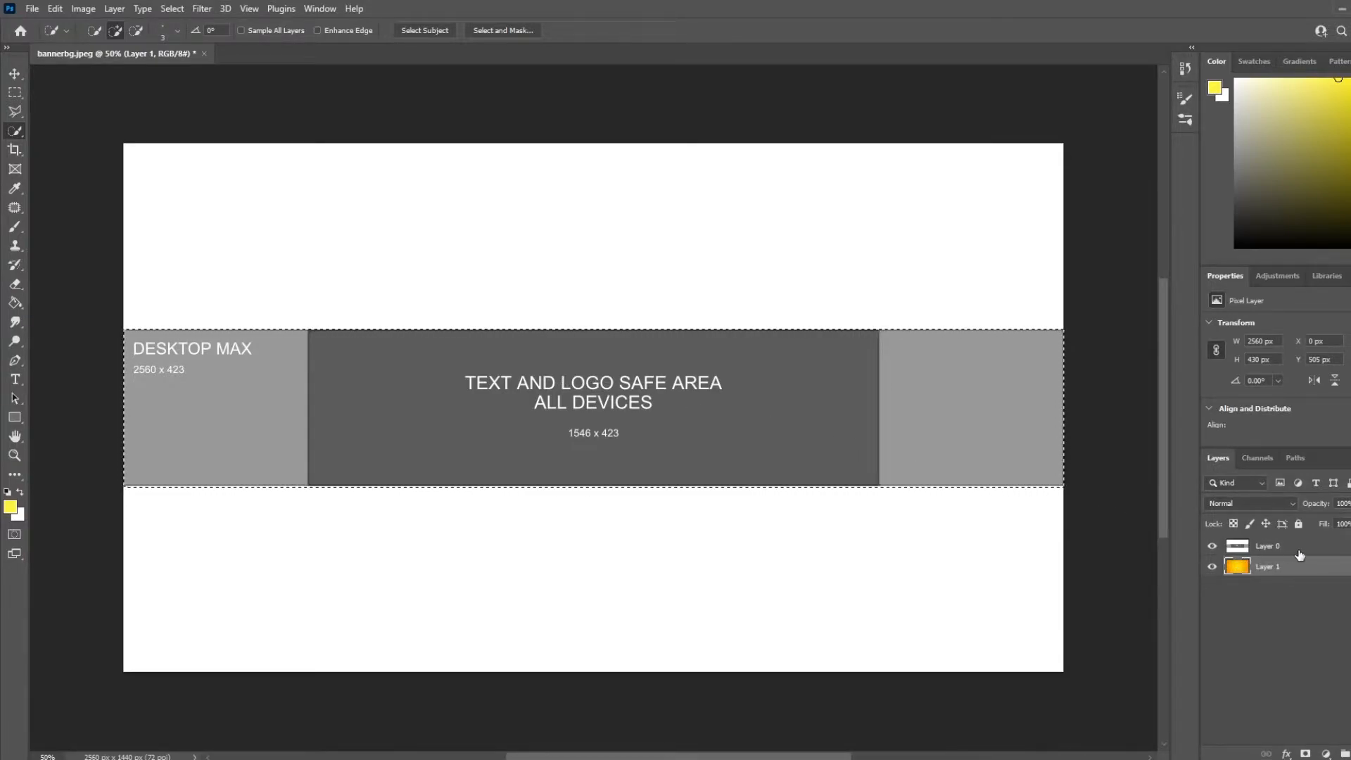
{"action": "key", "text": "ctrl+j"}
{"action": "left_click", "coordinate": [1212, 547]}
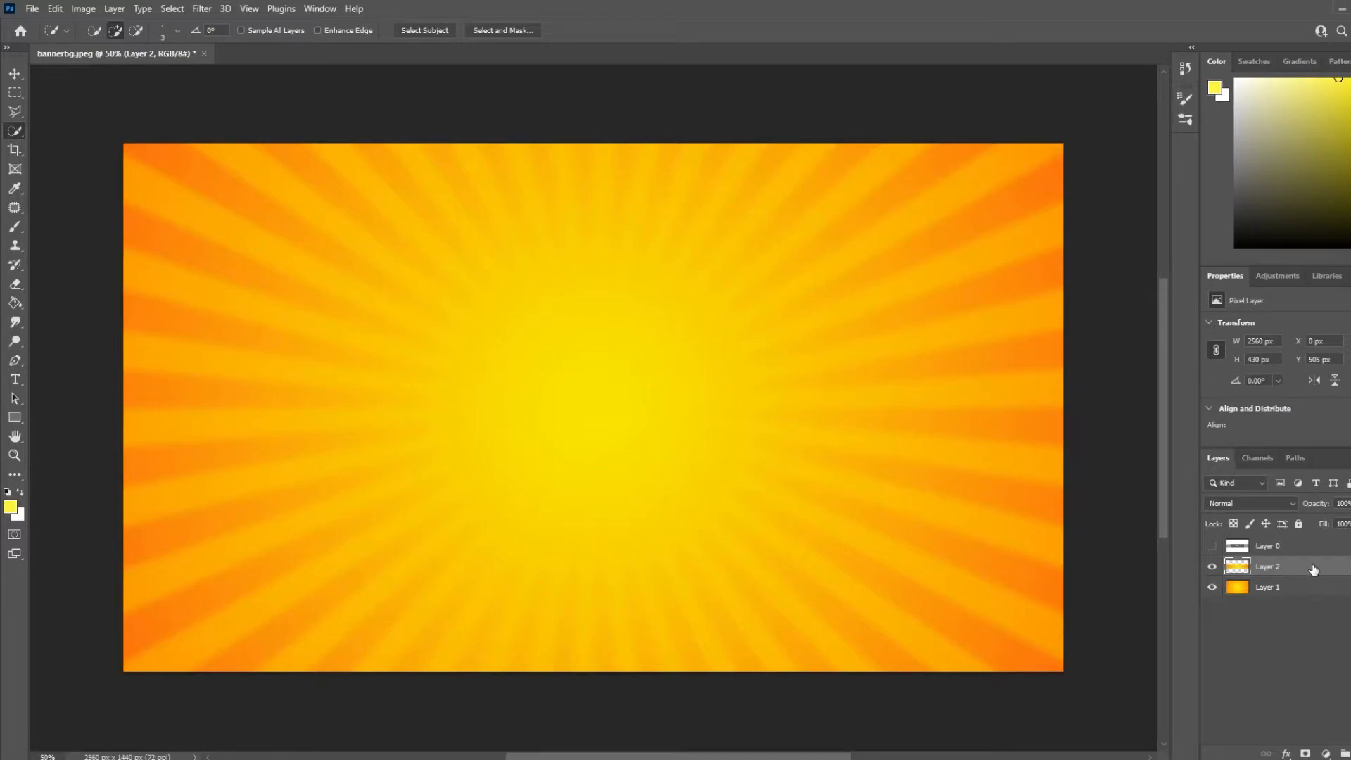
Add a Darken drop shadow to the strip layer with distance 0, spread 8% and size 57 px
{"action": "double_click", "coordinate": [1268, 569]}
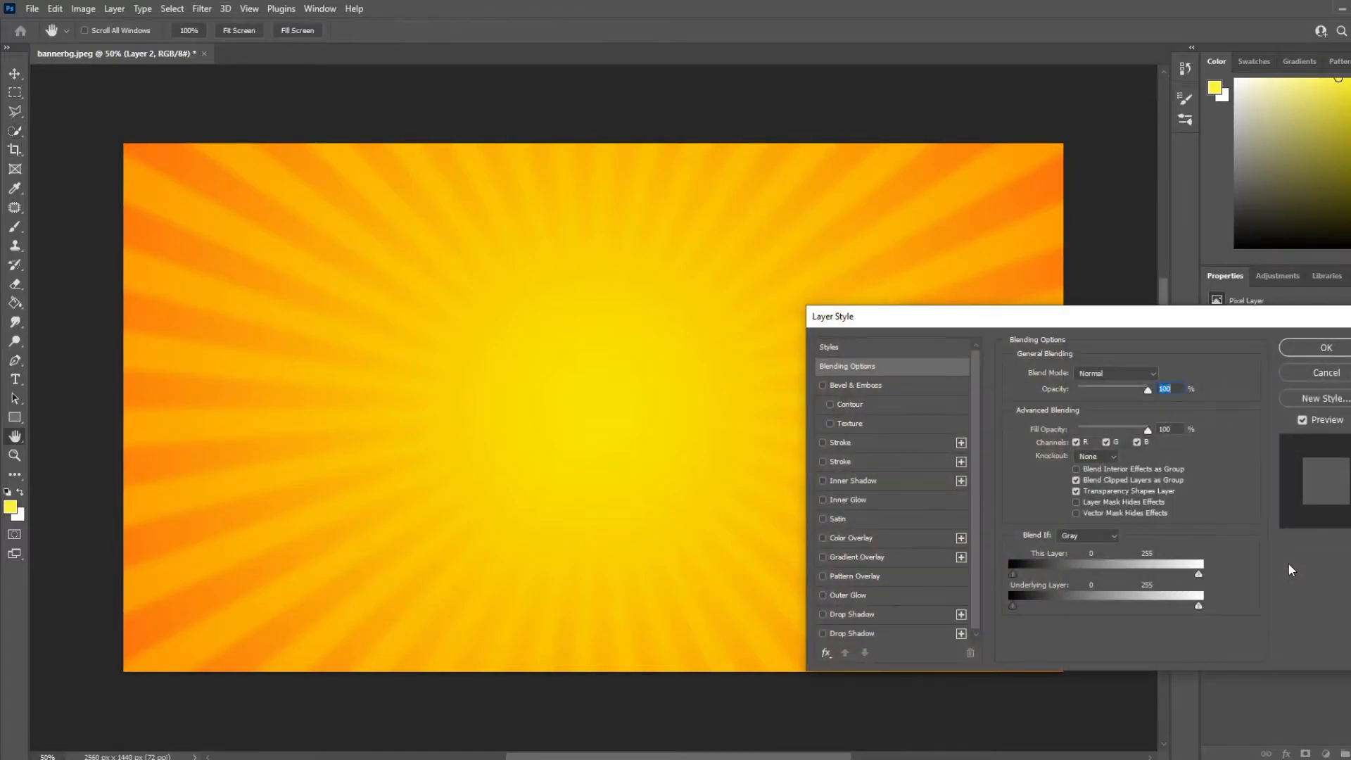
{"action": "left_click", "coordinate": [850, 613]}
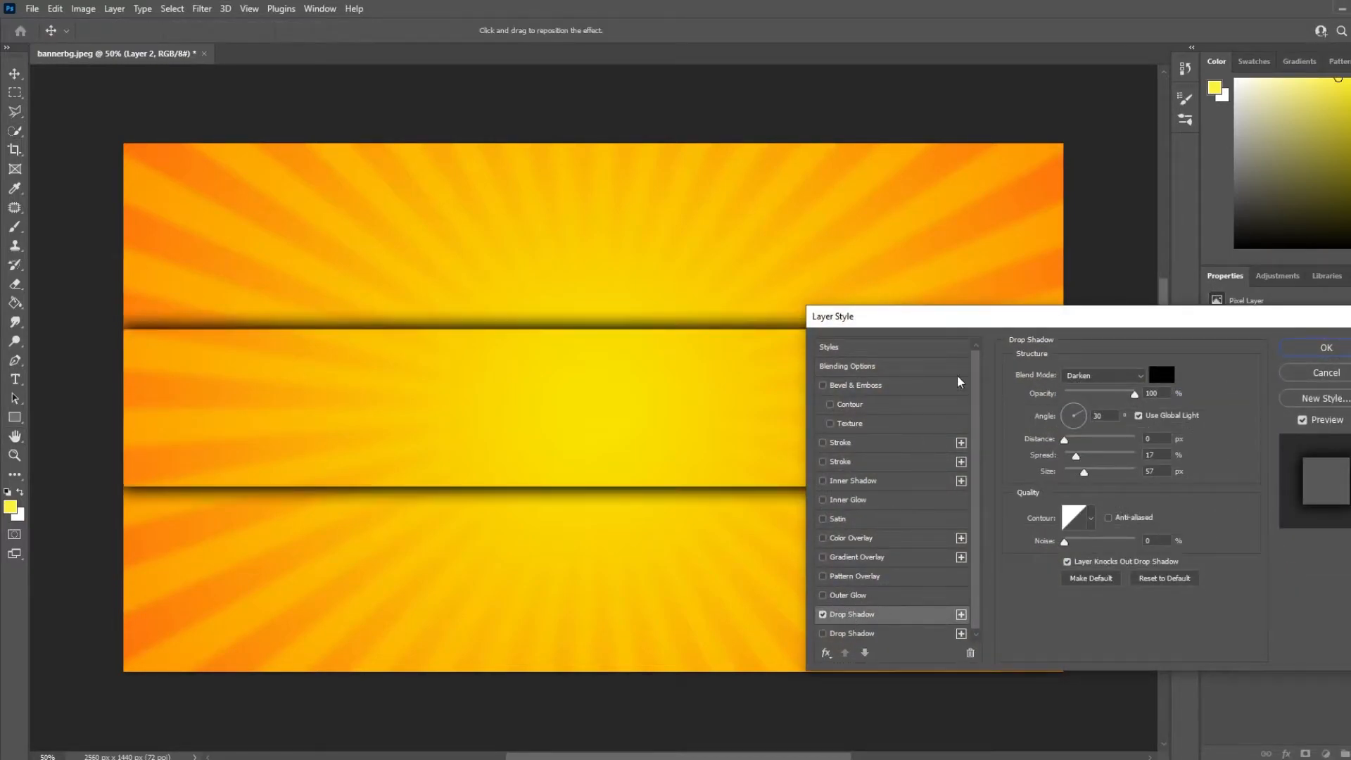
{"action": "left_click_drag", "start_coordinate": [978, 322], "coordinate": [799, 498]}
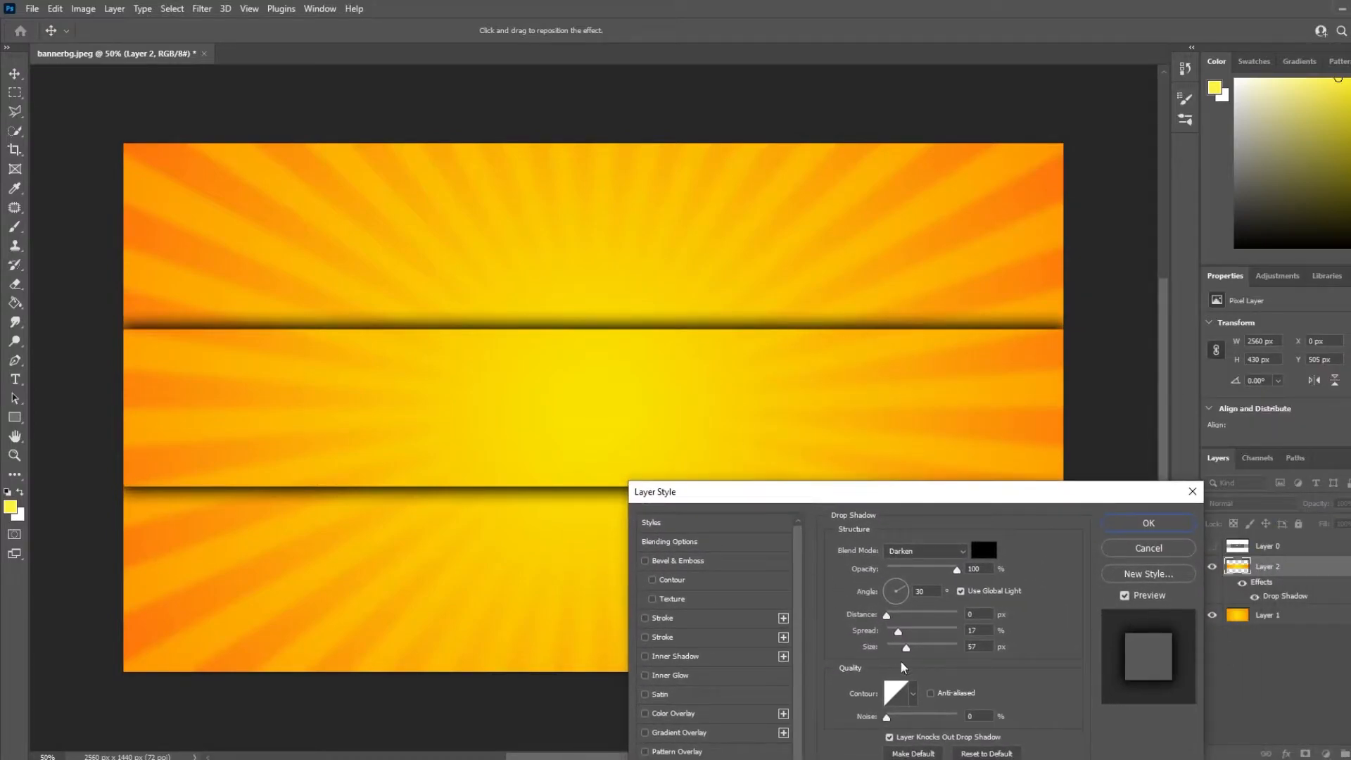
{"action": "mouse_move", "coordinate": [906, 647]}
{"action": "left_mouse_down"}
{"action": "mouse_move", "coordinate": [888, 632]}
{"action": "mouse_move", "coordinate": [915, 649]}
{"action": "left_mouse_up"}
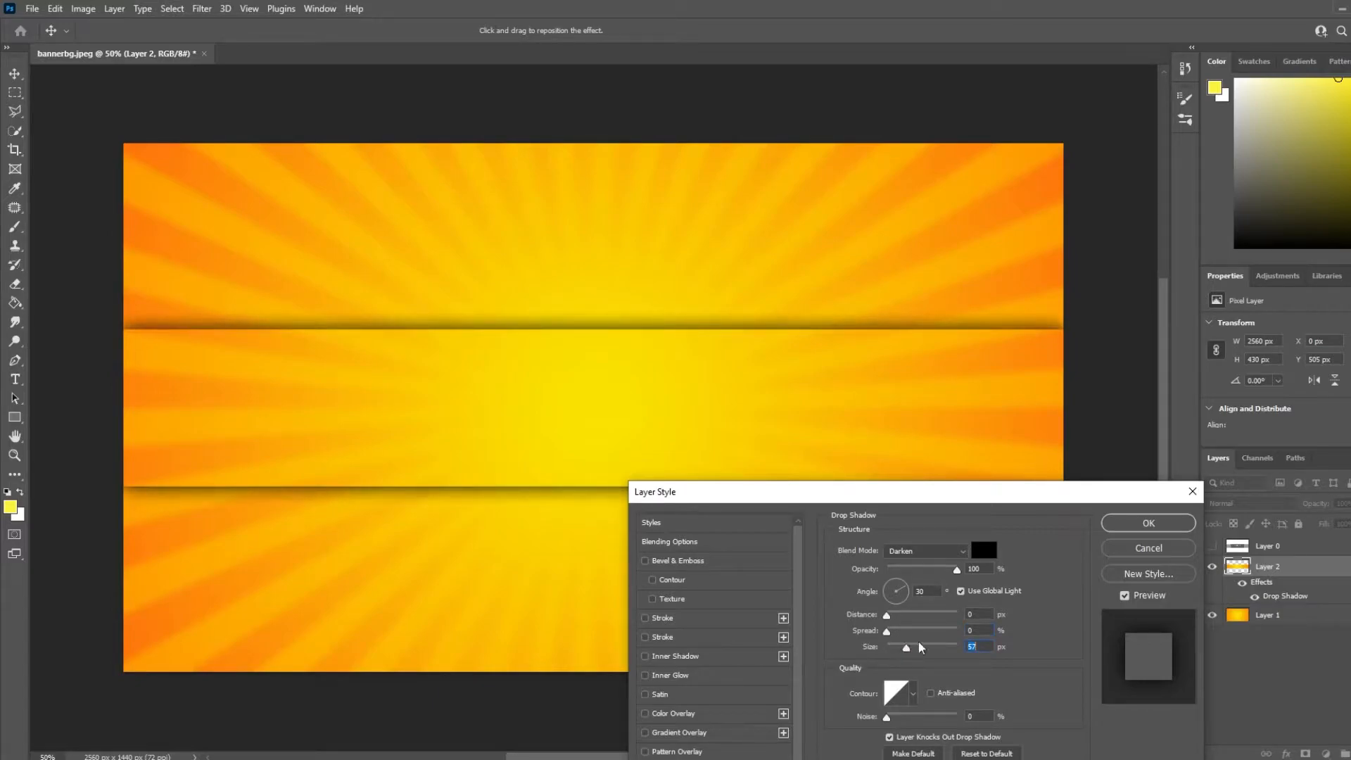
{"action": "left_click_drag", "start_coordinate": [908, 492], "coordinate": [980, 462]}
{"action": "left_click_drag", "start_coordinate": [959, 604], "coordinate": [968, 609]}
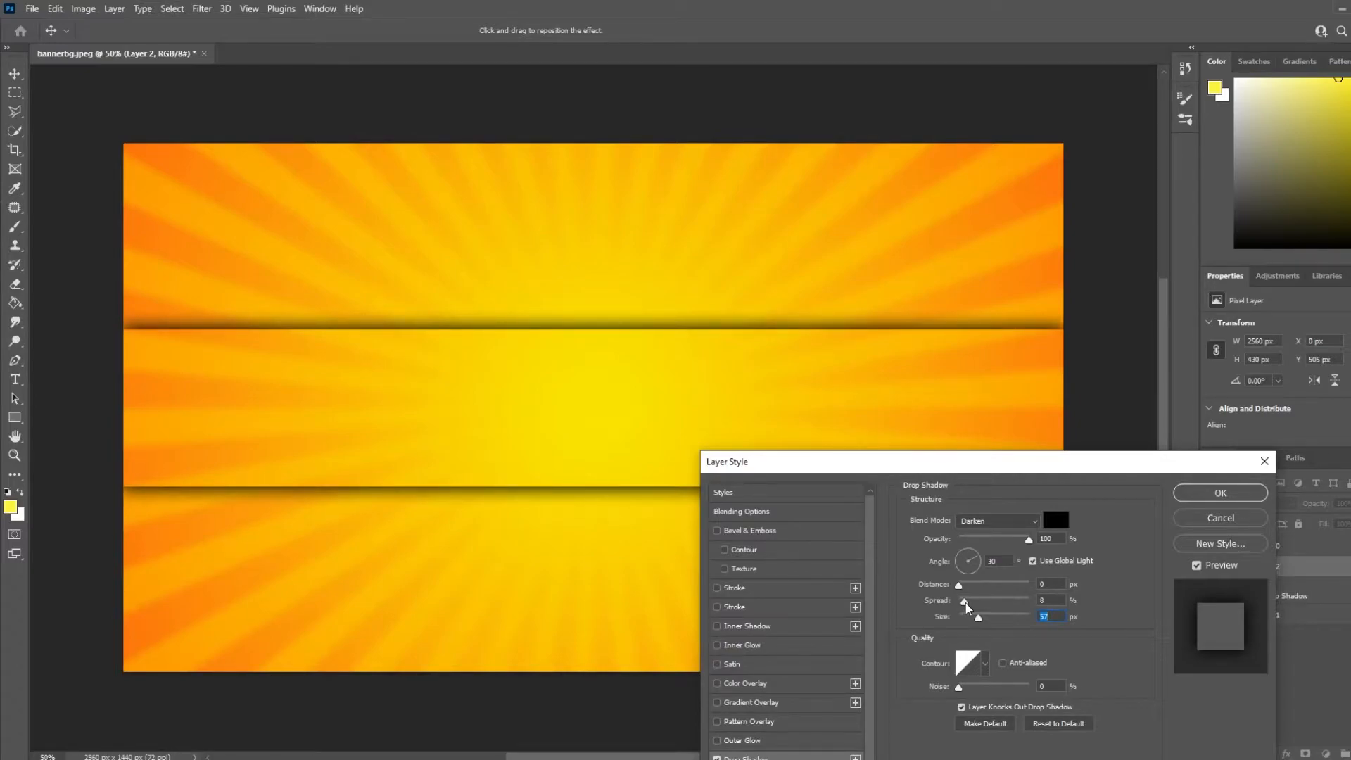
{"action": "left_click", "coordinate": [1221, 493]}
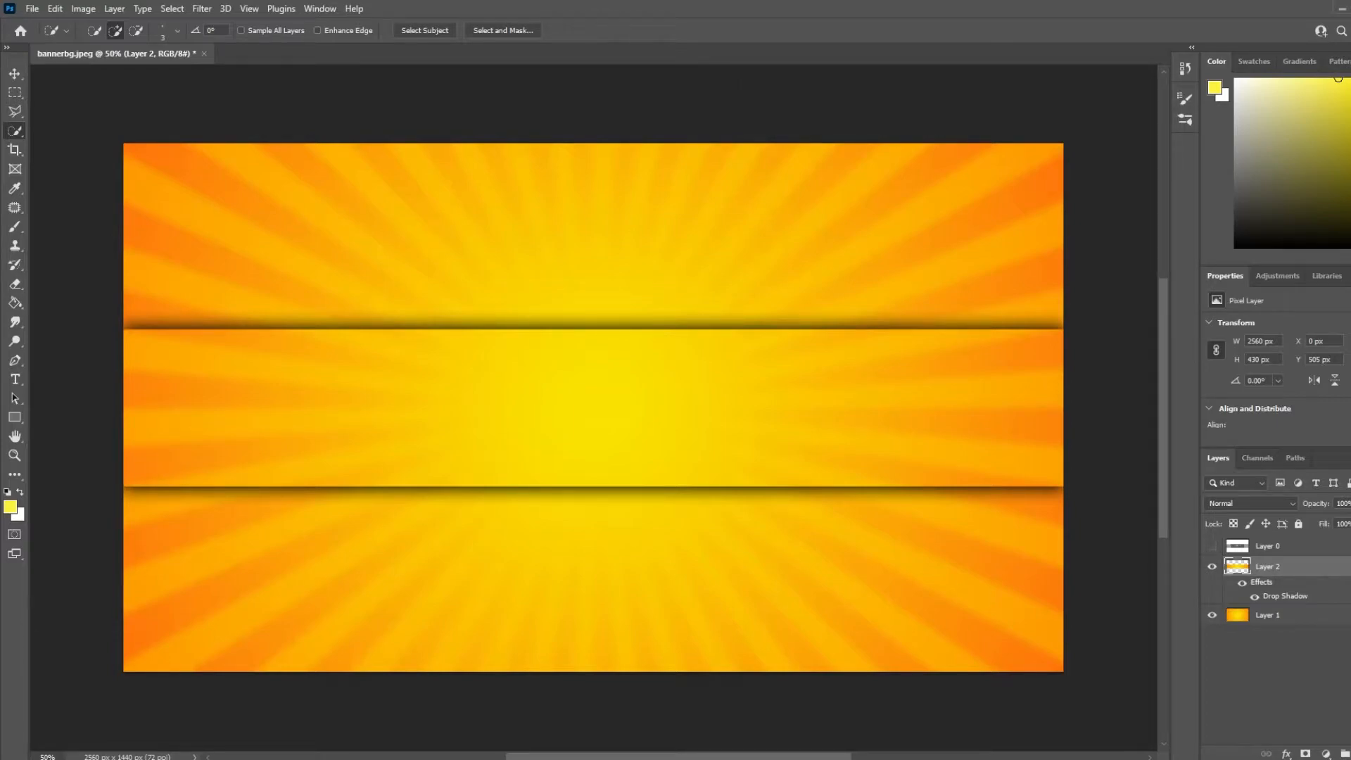
Show the template layer and scale the pasted Roblox character down to about 22%, placing it at the left end of the safe area
{"action": "left_click", "coordinate": [1212, 546]}
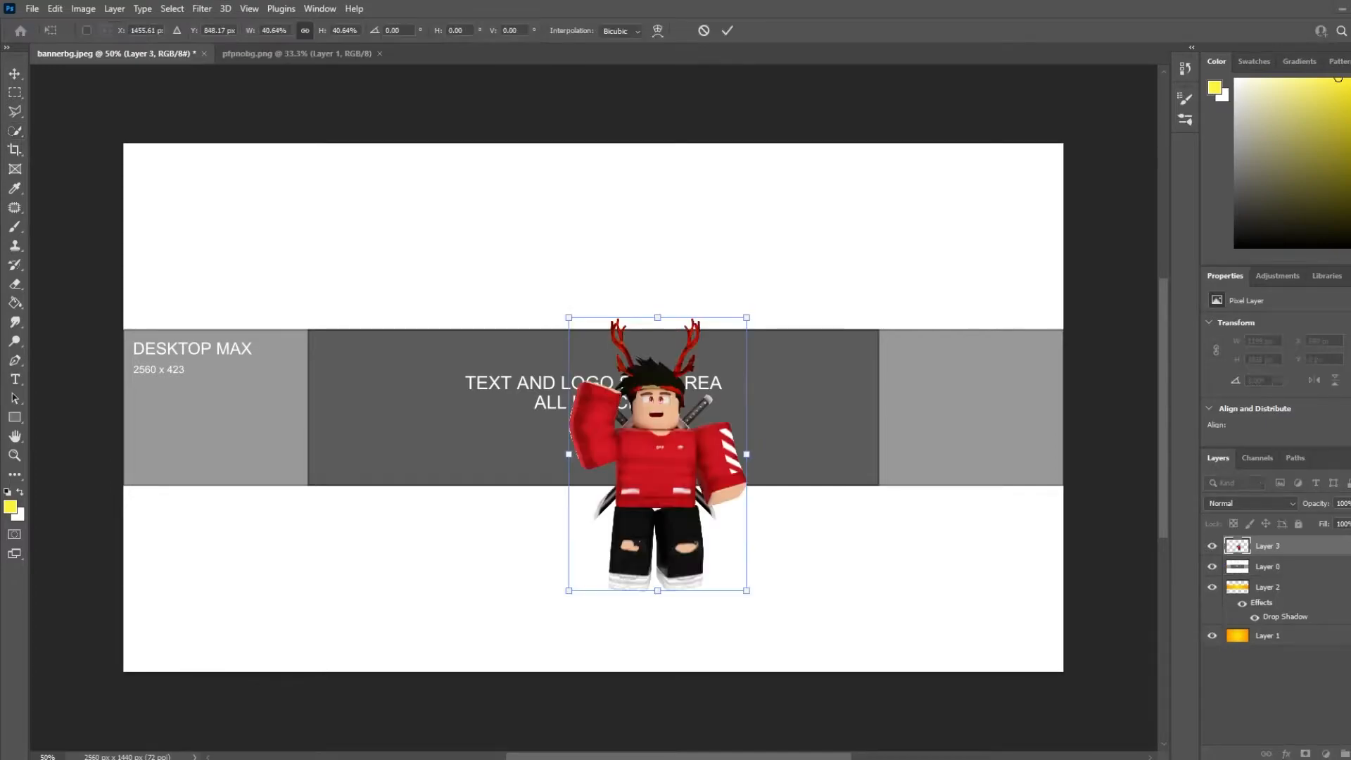
{"action": "left_click_drag", "start_coordinate": [600, 444], "coordinate": [403, 421]}
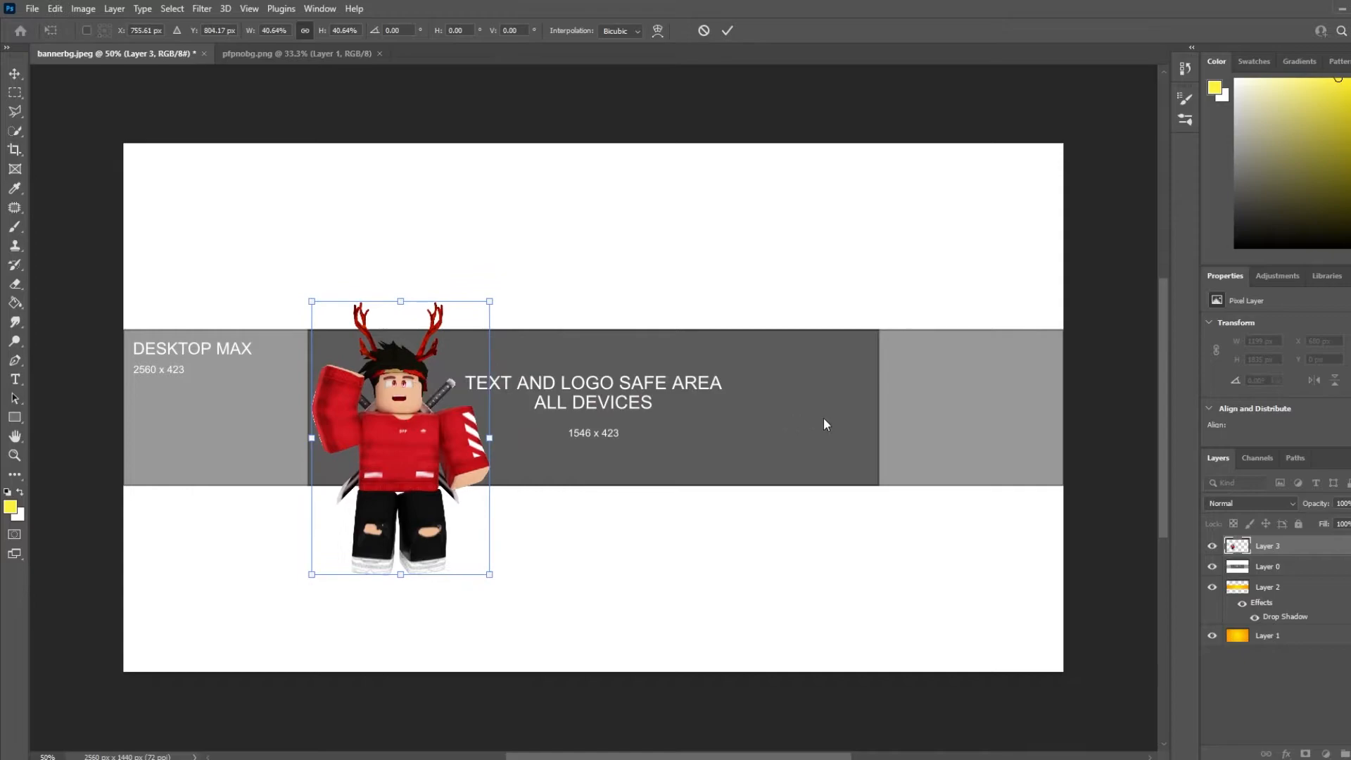
{"action": "left_click_drag", "start_coordinate": [487, 303], "coordinate": [428, 399]}
{"action": "left_click_drag", "start_coordinate": [375, 444], "coordinate": [377, 367]}
{"action": "left_click_drag", "start_coordinate": [428, 319], "coordinate": [417, 330]}
{"action": "left_click_drag", "start_coordinate": [392, 373], "coordinate": [394, 376]}
{"action": "left_click_drag", "start_coordinate": [418, 326], "coordinate": [382, 374]}
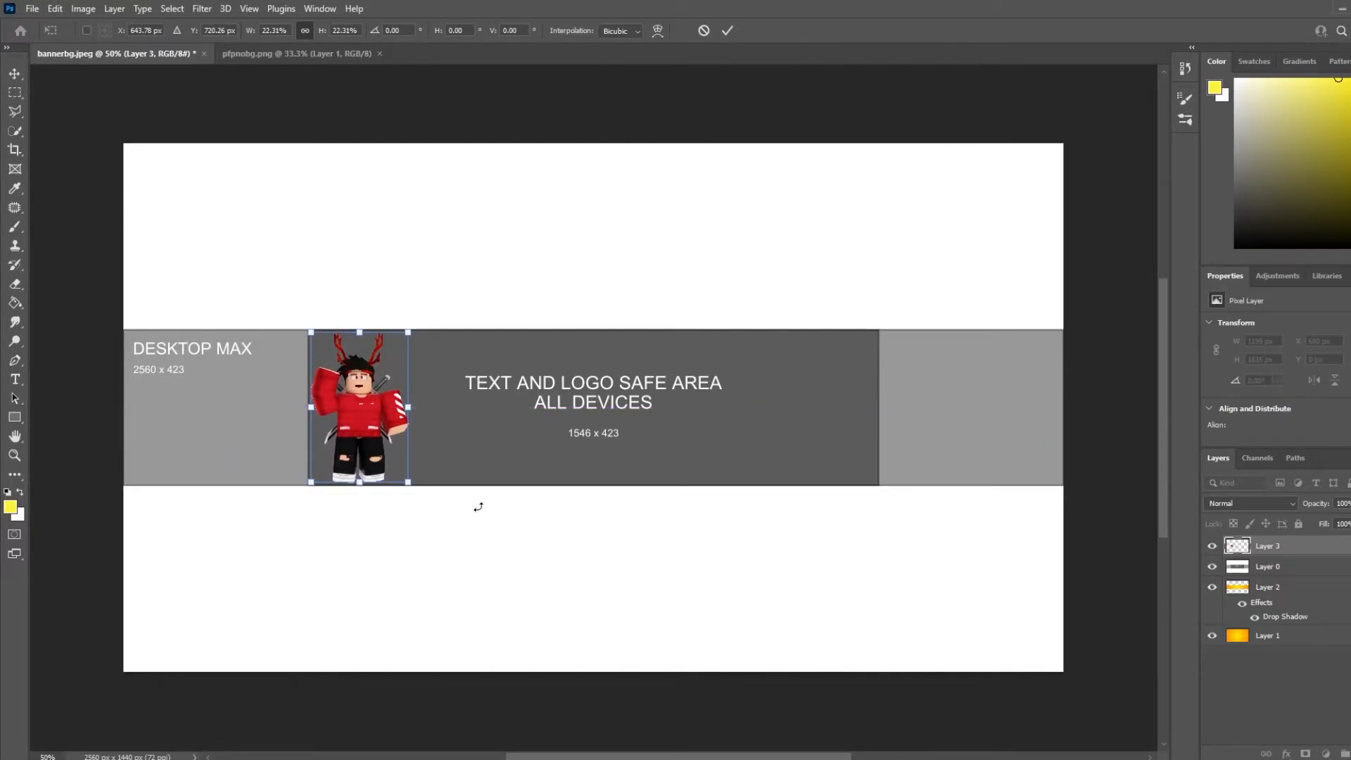
{"action": "key", "text": "ctrl+plus"}
{"action": "key", "text": "ctrl+plus"}
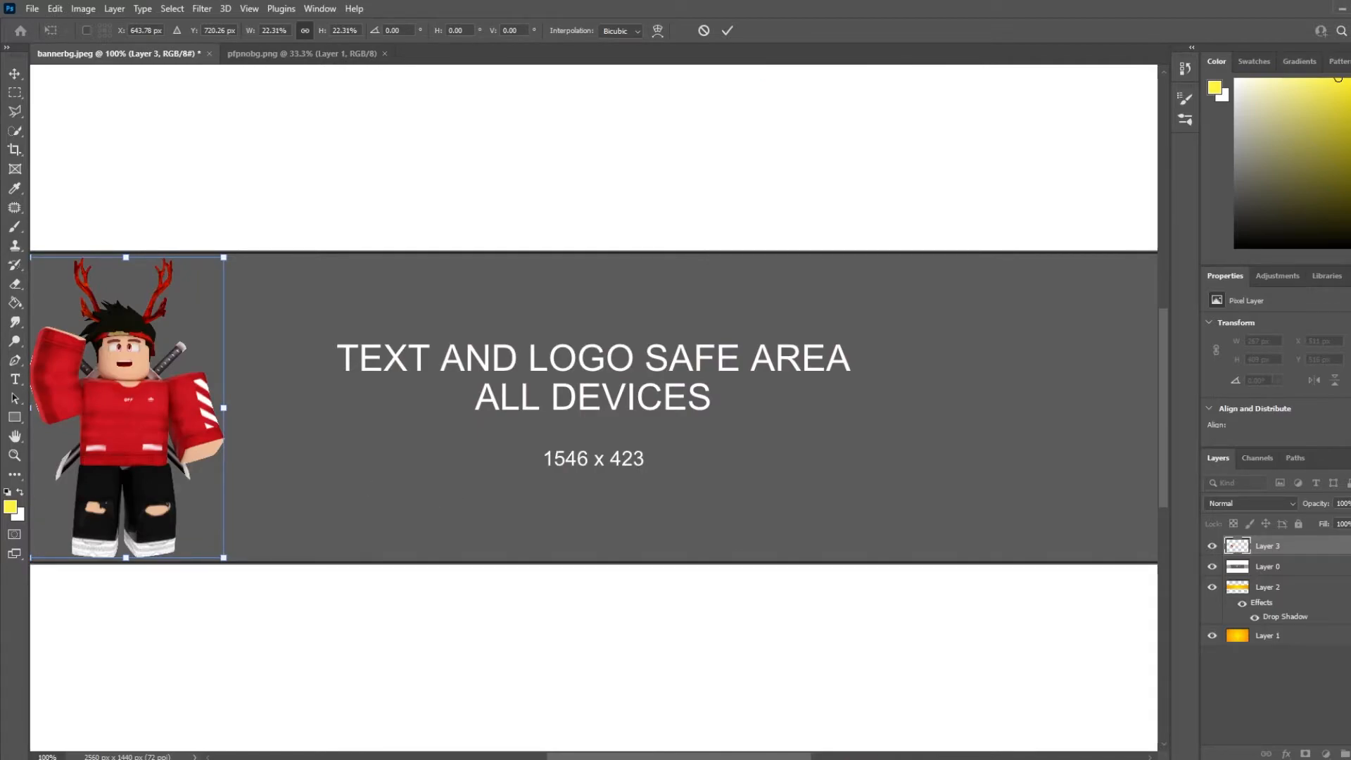
{"action": "key", "text": "Return"}
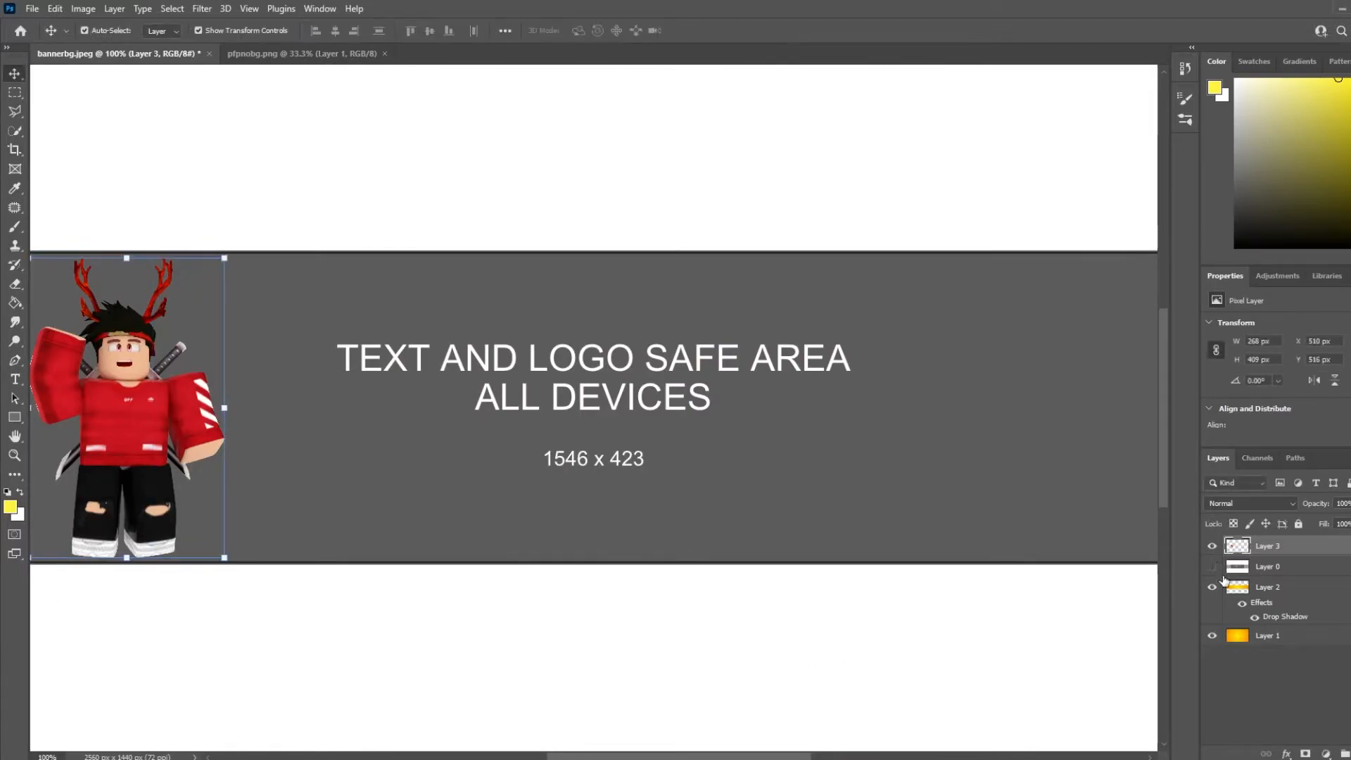
Preview the banner with the template layer hidden, then bring the template back
{"action": "left_click", "coordinate": [1212, 567]}
{"action": "left_click", "coordinate": [1273, 669]}
{"action": "key", "text": "ctrl+minus"}
{"action": "key", "text": "ctrl+minus"}
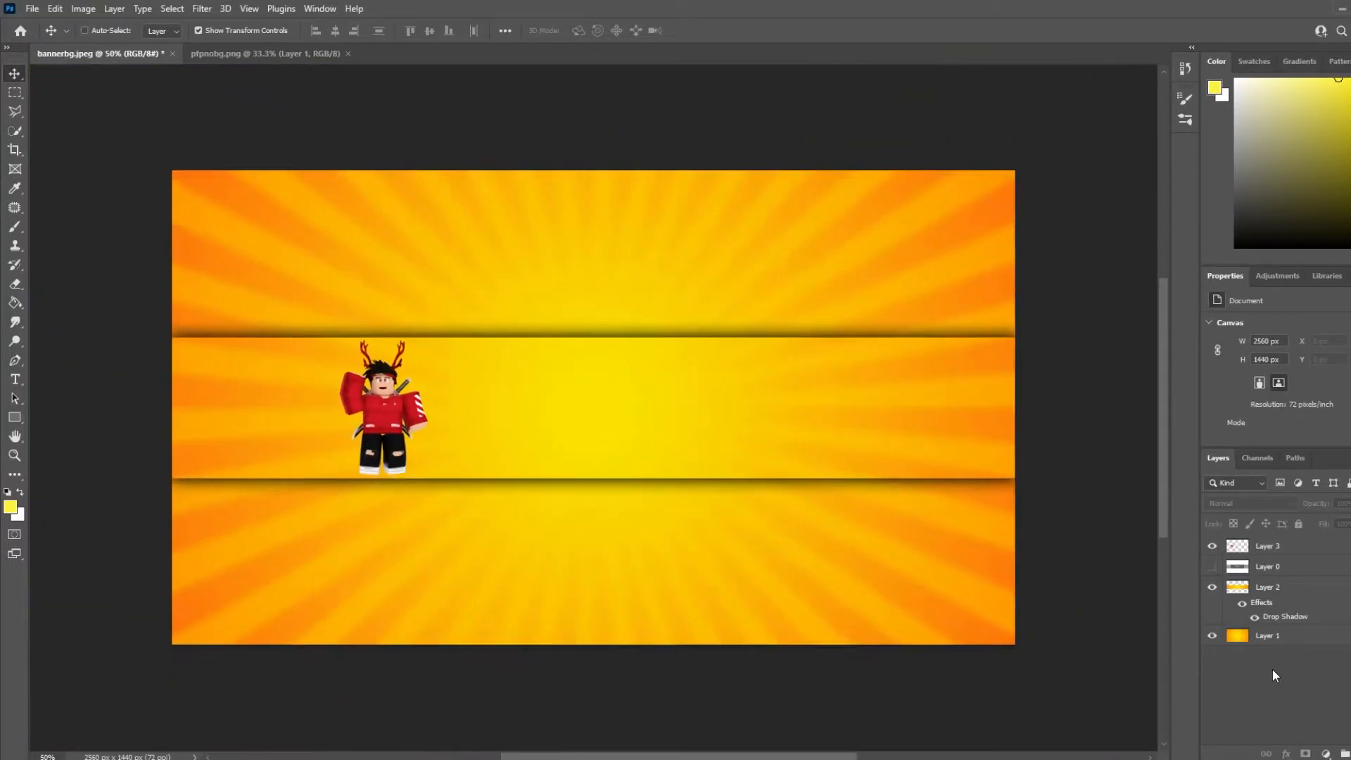
{"action": "key", "text": "ctrl+minus"}
{"action": "key", "text": "ctrl+plus"}
{"action": "left_click", "coordinate": [84, 31]}
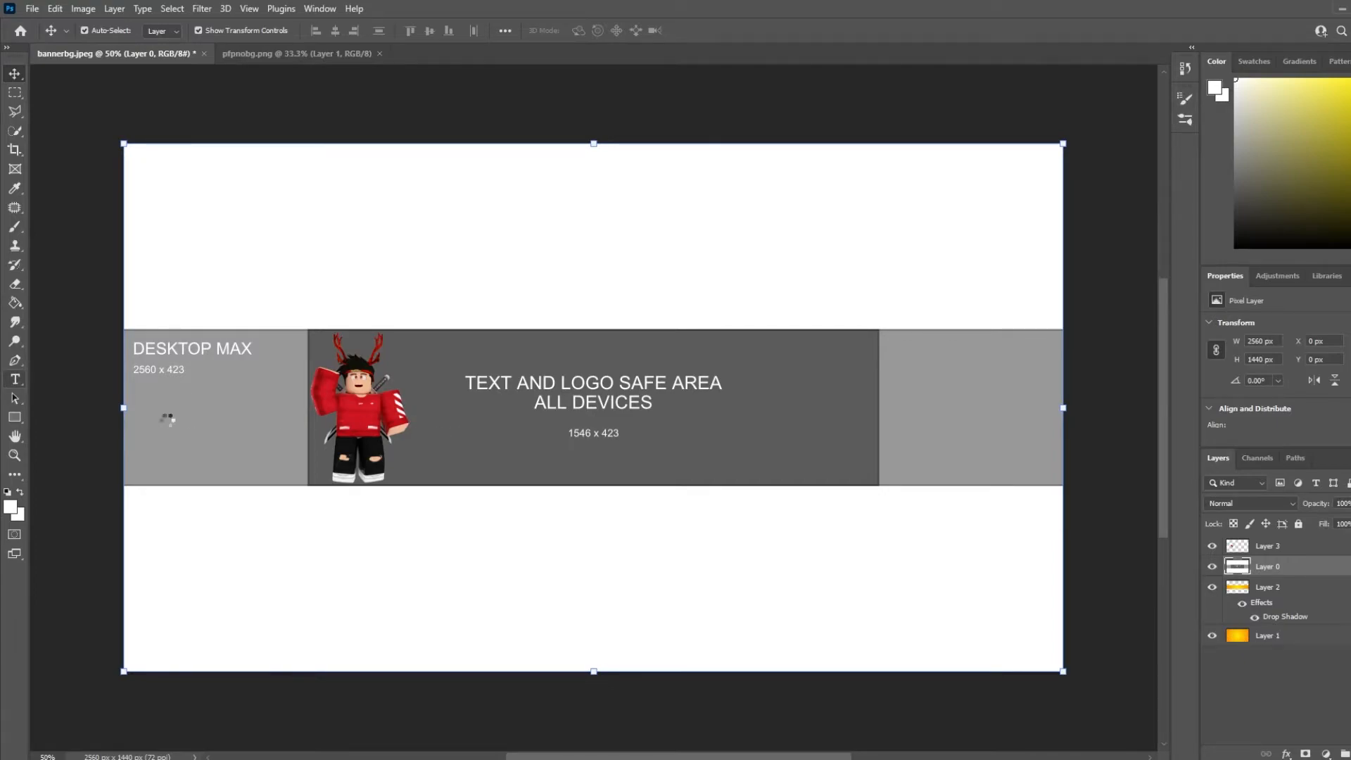
Add the text INFERNOBLOX in the centre safe area with the Horizontal Type Tool
{"action": "left_click", "coordinate": [14, 380]}
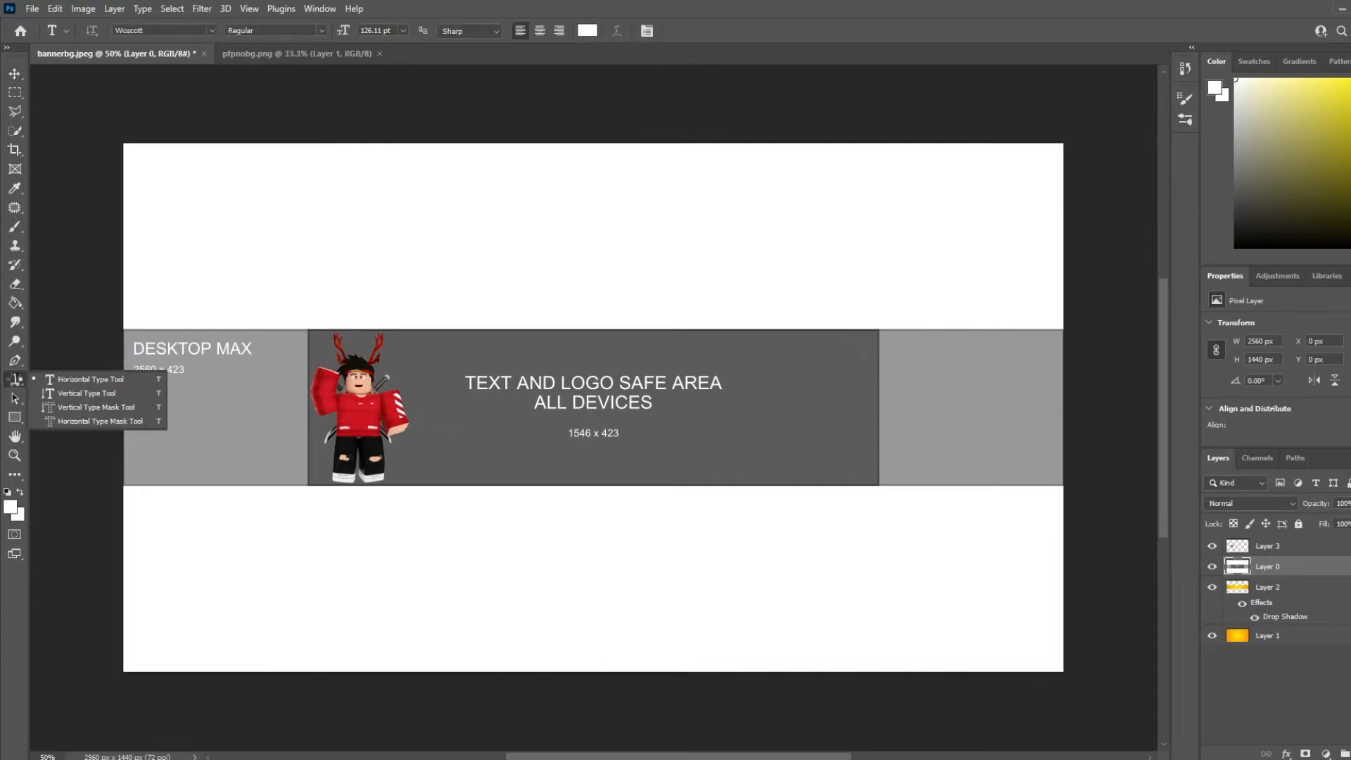
{"action": "left_click", "coordinate": [469, 429]}
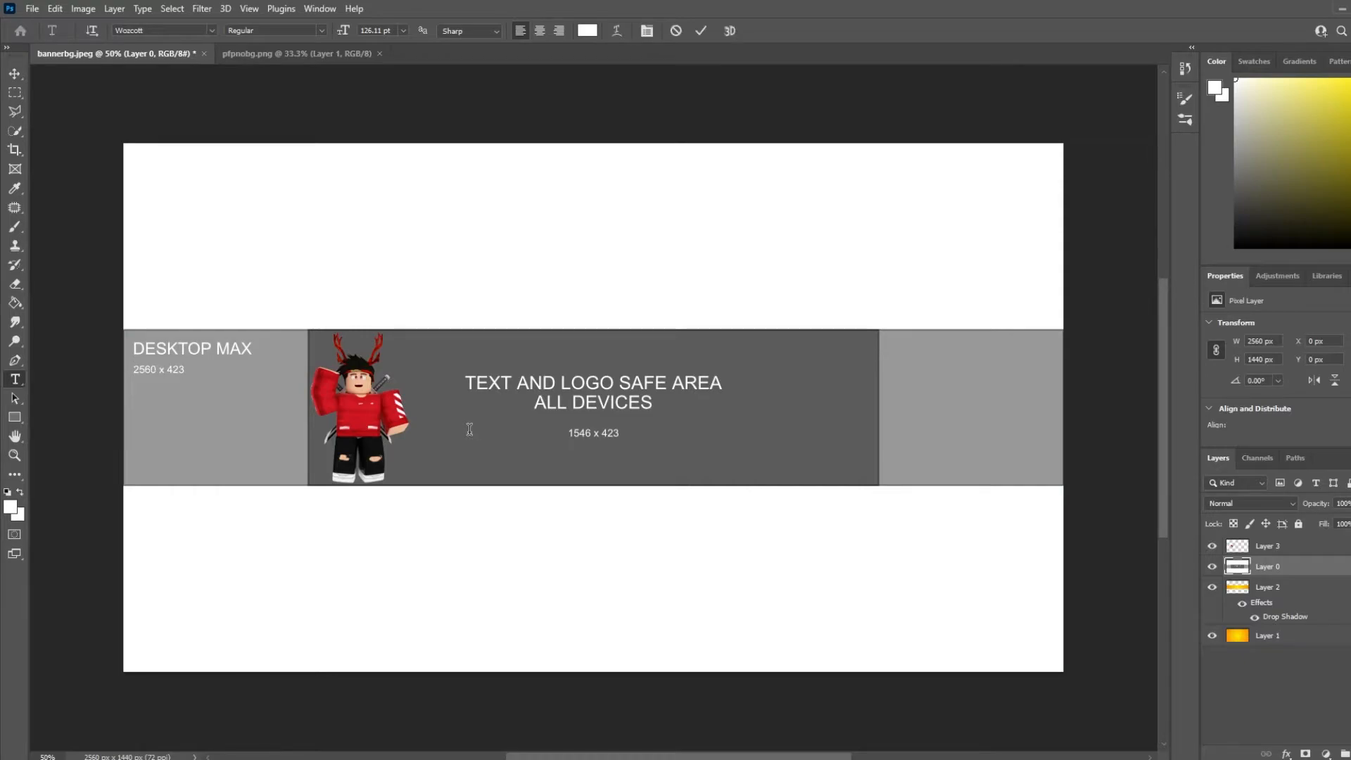
{"action": "type", "text": "INFERNOBLO"}
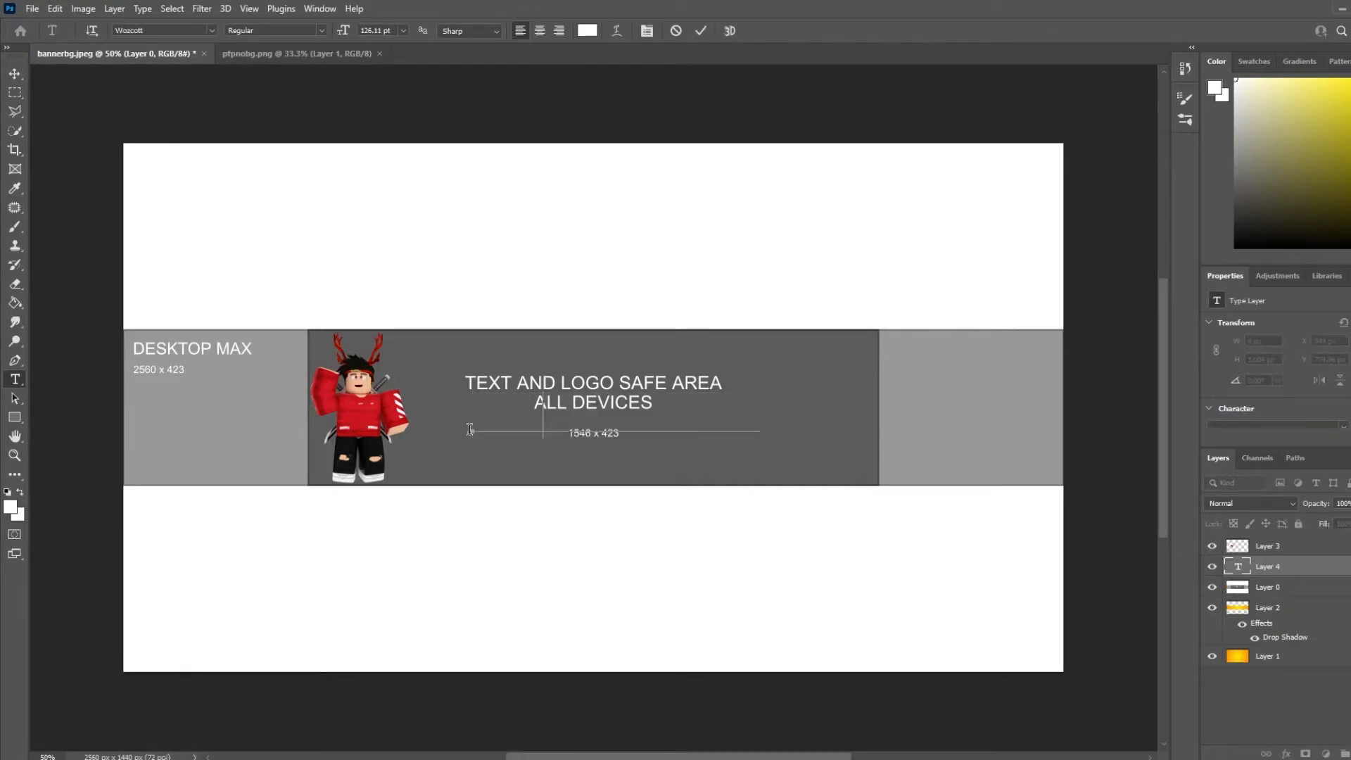
{"action": "type", "text": "X"}
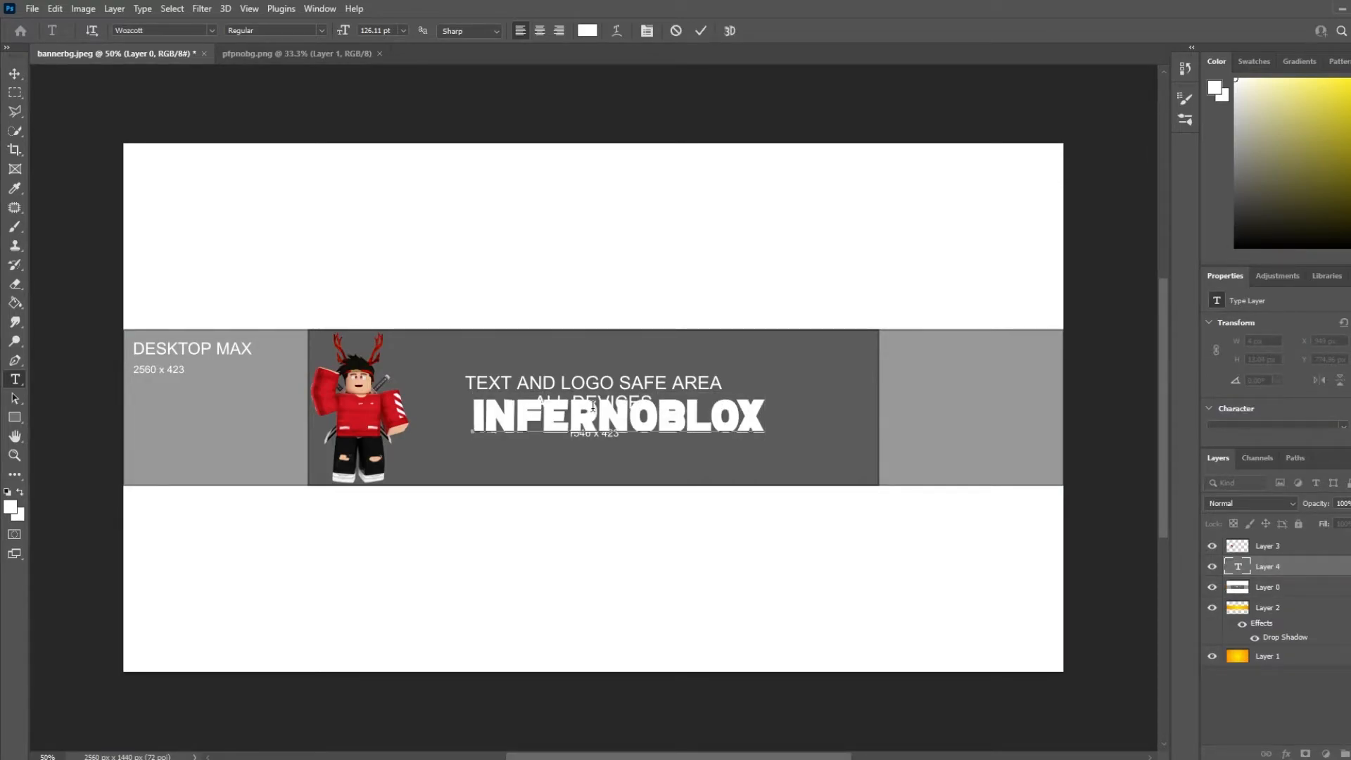
{"action": "left_click", "coordinate": [681, 416]}
{"action": "left_click", "coordinate": [15, 73]}
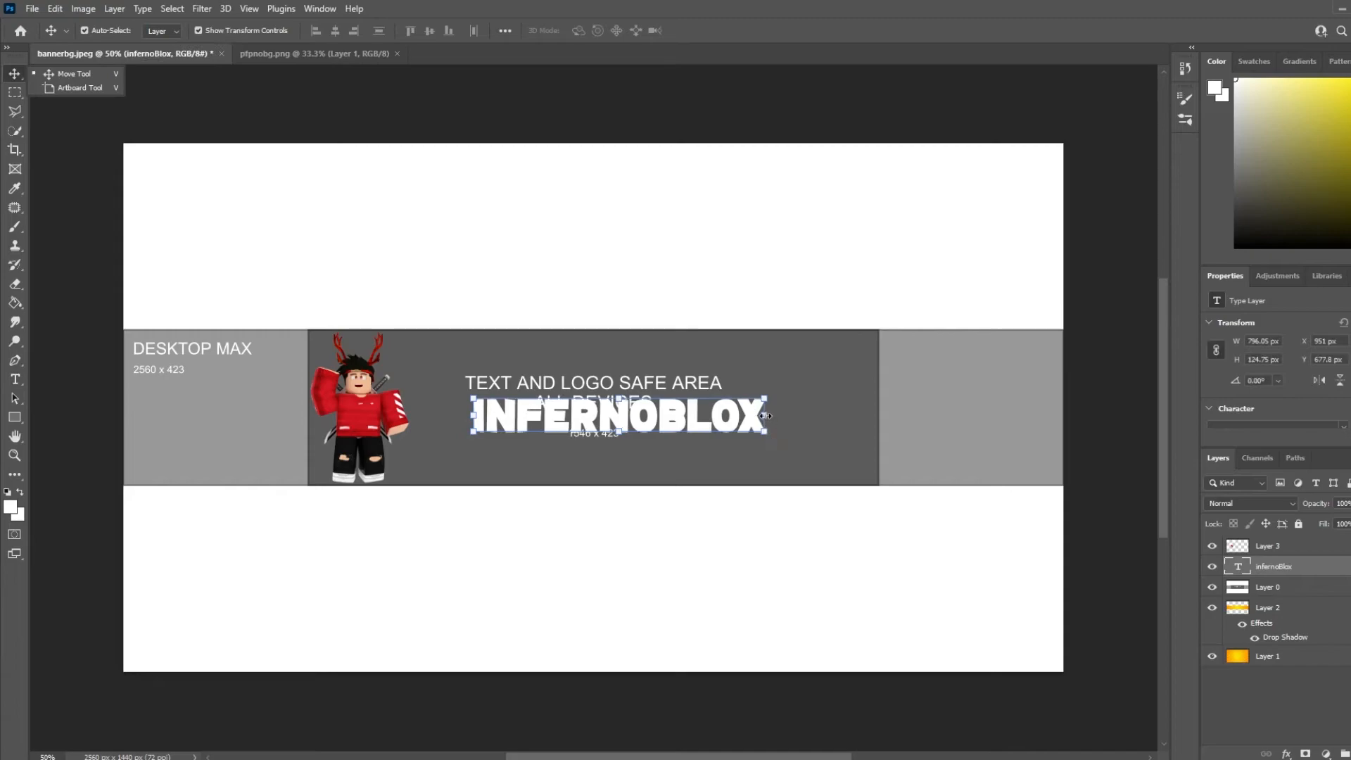
{"action": "left_click", "coordinate": [51, 78]}
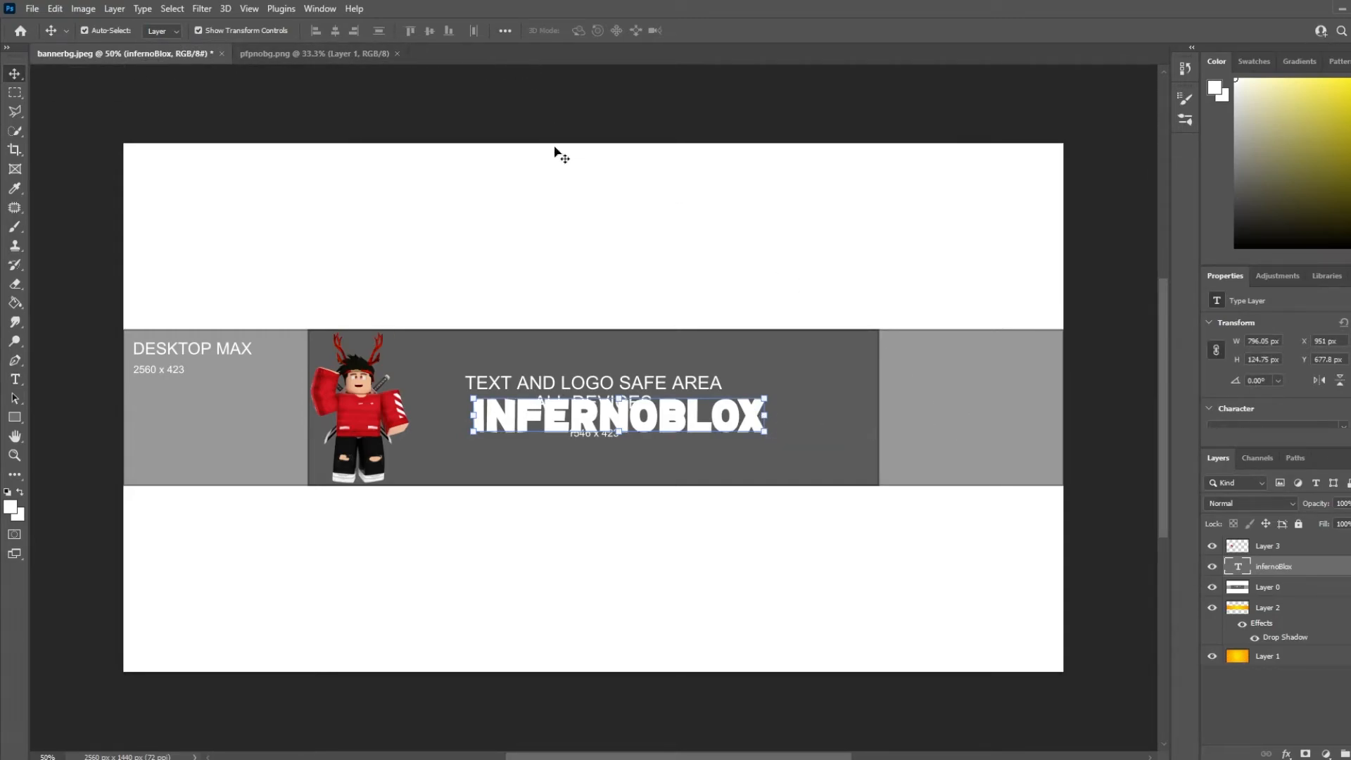
Warp the INFERNOBLOX text with the Arc style at a bend of +5%
{"action": "left_click", "coordinate": [17, 380]}
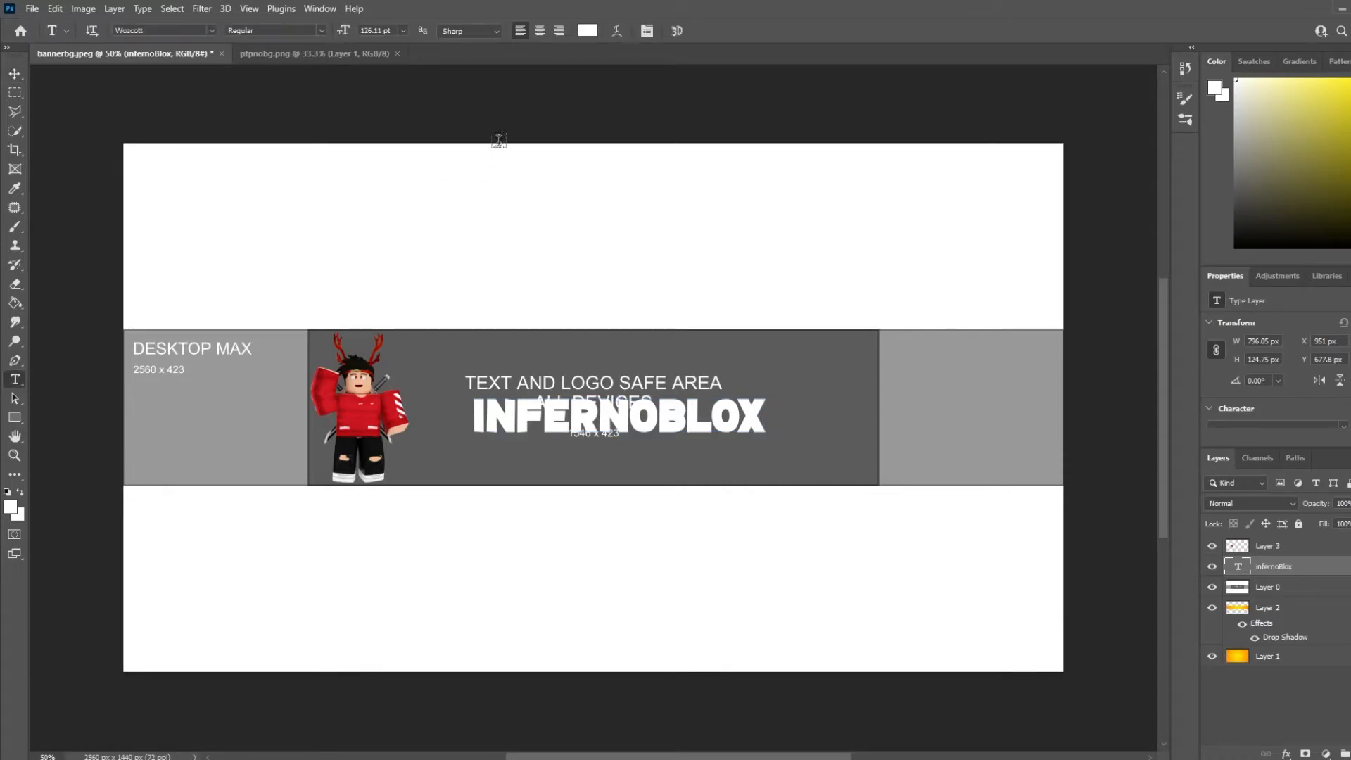
{"action": "left_click", "coordinate": [617, 35]}
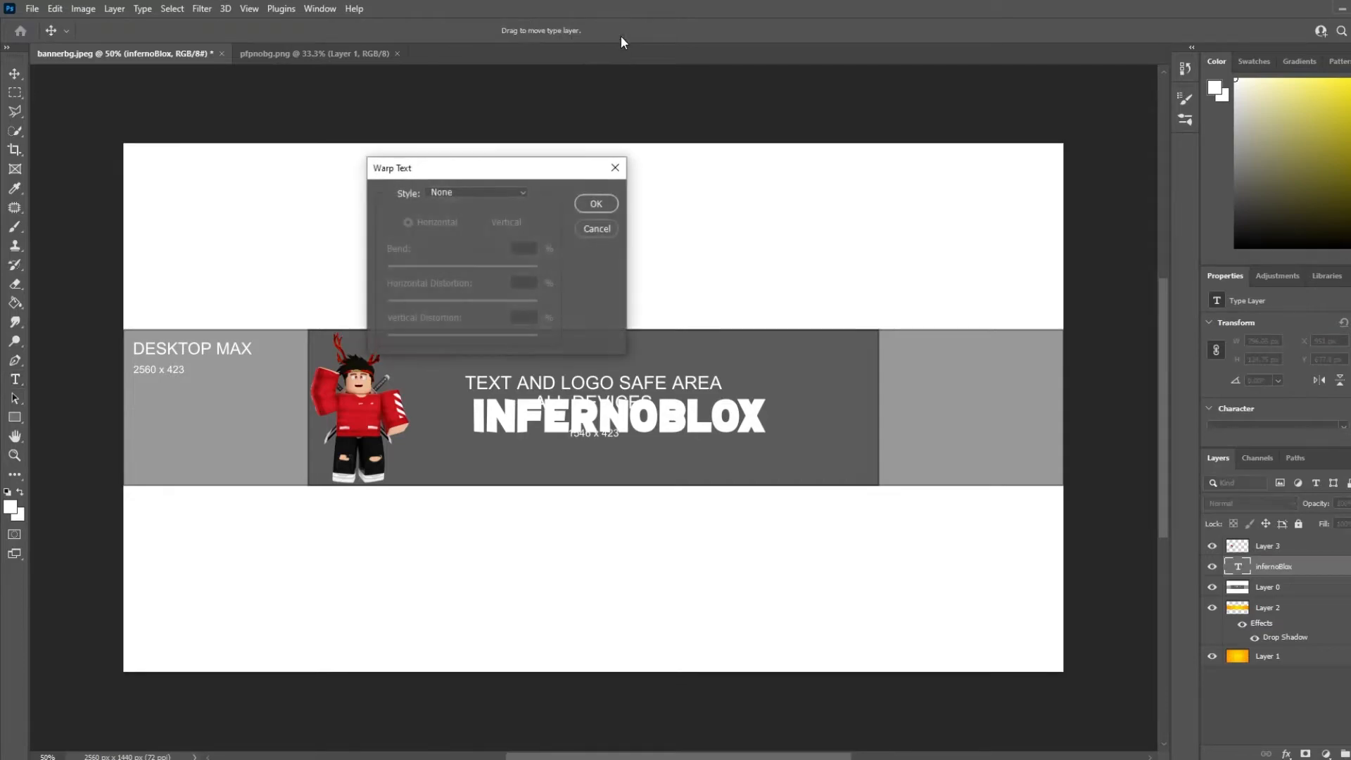
{"action": "left_click", "coordinate": [462, 192]}
{"action": "left_click", "coordinate": [468, 235]}
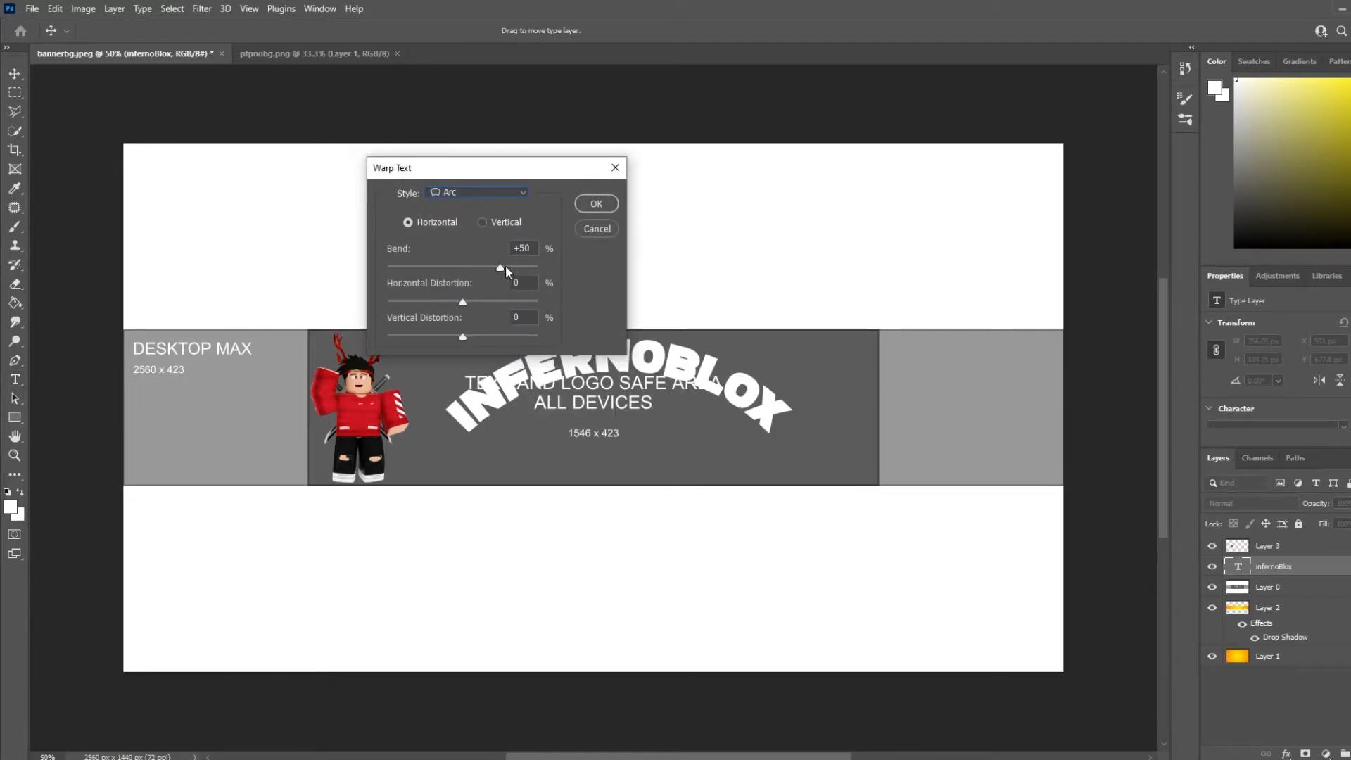
{"action": "left_click_drag", "start_coordinate": [465, 272], "coordinate": [467, 268]}
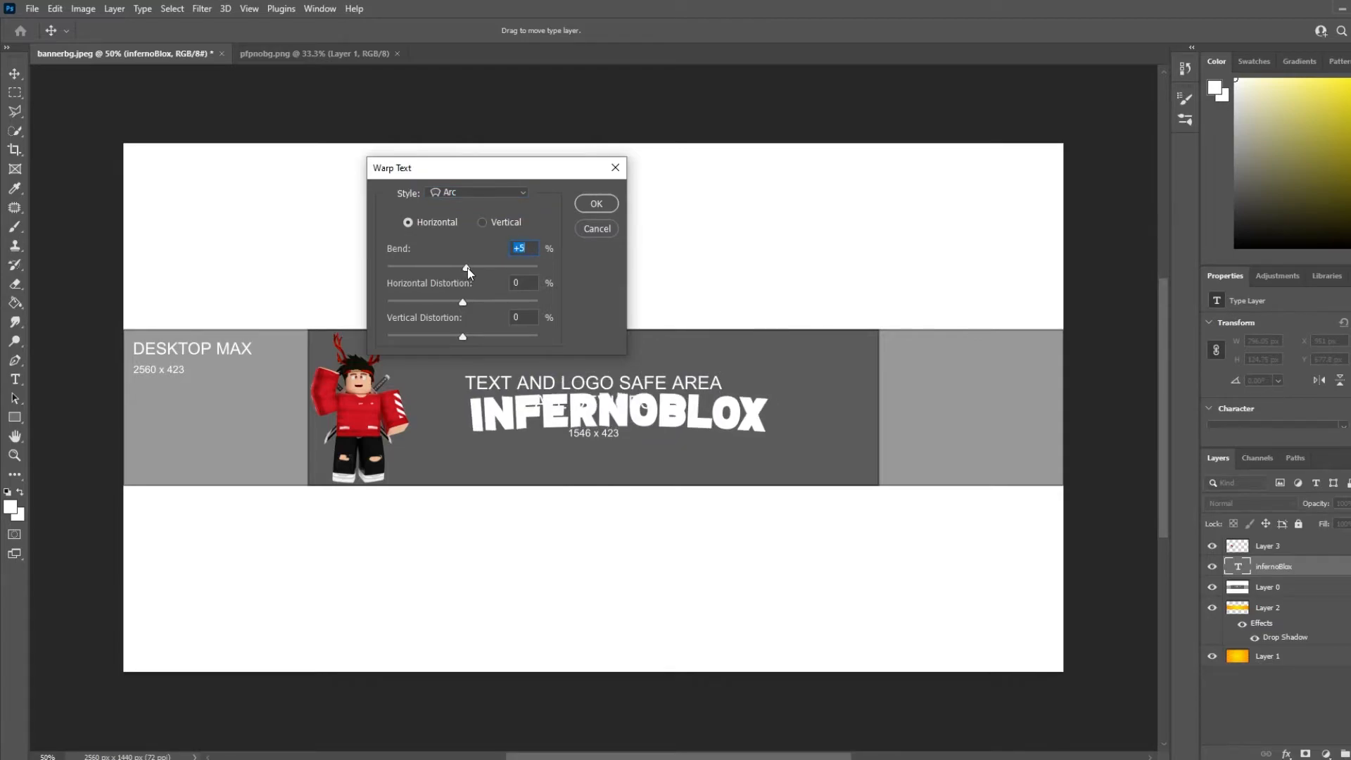
{"action": "left_click", "coordinate": [596, 203]}
Scale the text up to about 144% and move it into the strip beside the character
{"action": "left_click", "coordinate": [14, 73]}
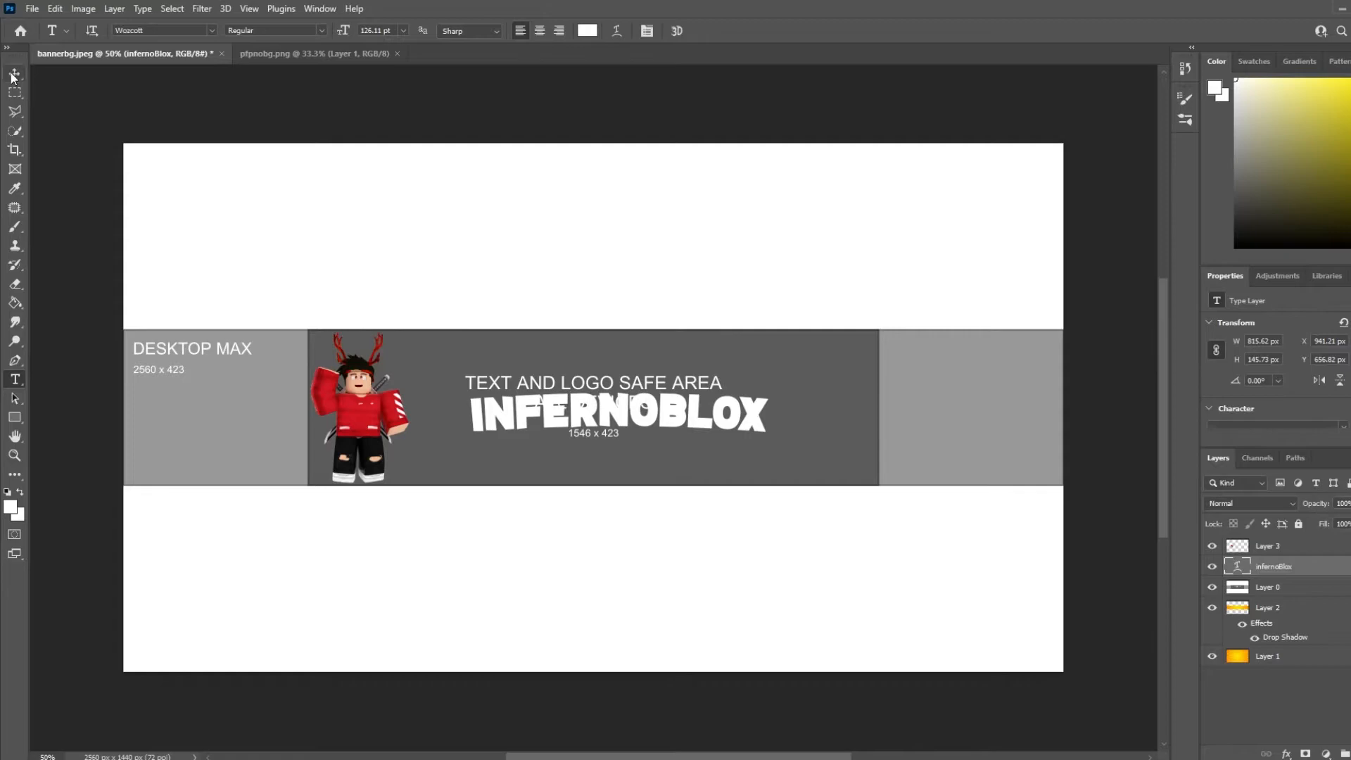
{"action": "left_click_drag", "start_coordinate": [774, 391], "coordinate": [902, 361]}
{"action": "left_click_drag", "start_coordinate": [818, 398], "coordinate": [780, 403]}
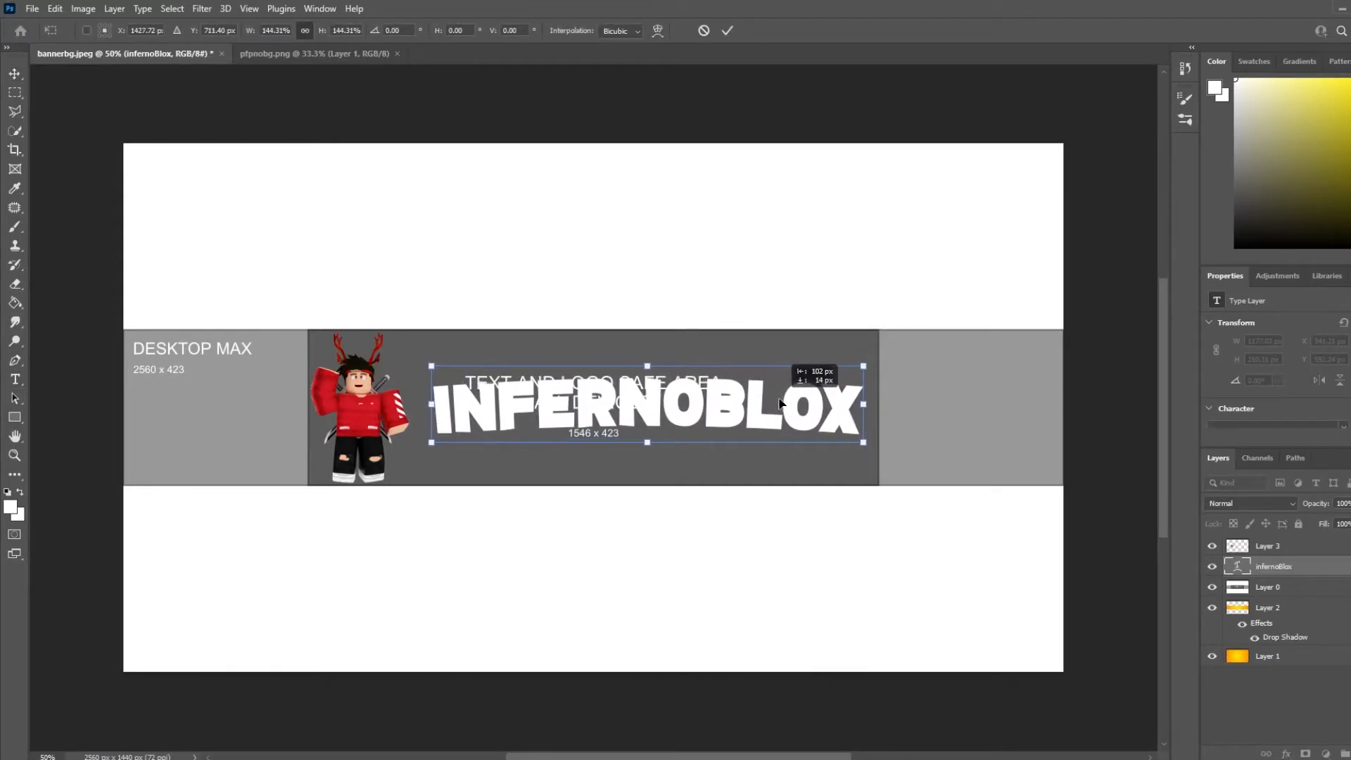
{"action": "left_click_drag", "start_coordinate": [648, 366], "coordinate": [698, 381]}
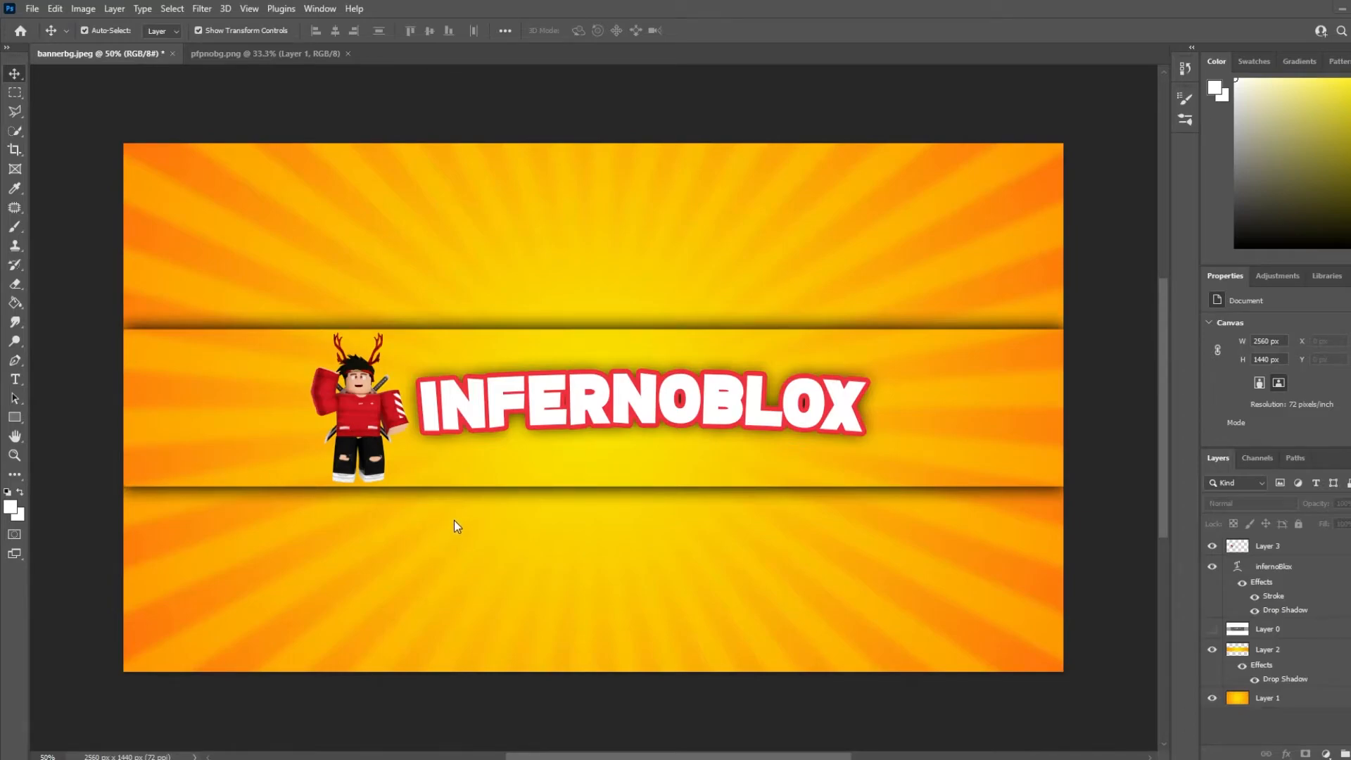
Recolour the sunburst background layer with Hue/Saturation: hue +180, saturation +15, lightness +1
{"action": "left_click", "coordinate": [1292, 703]}
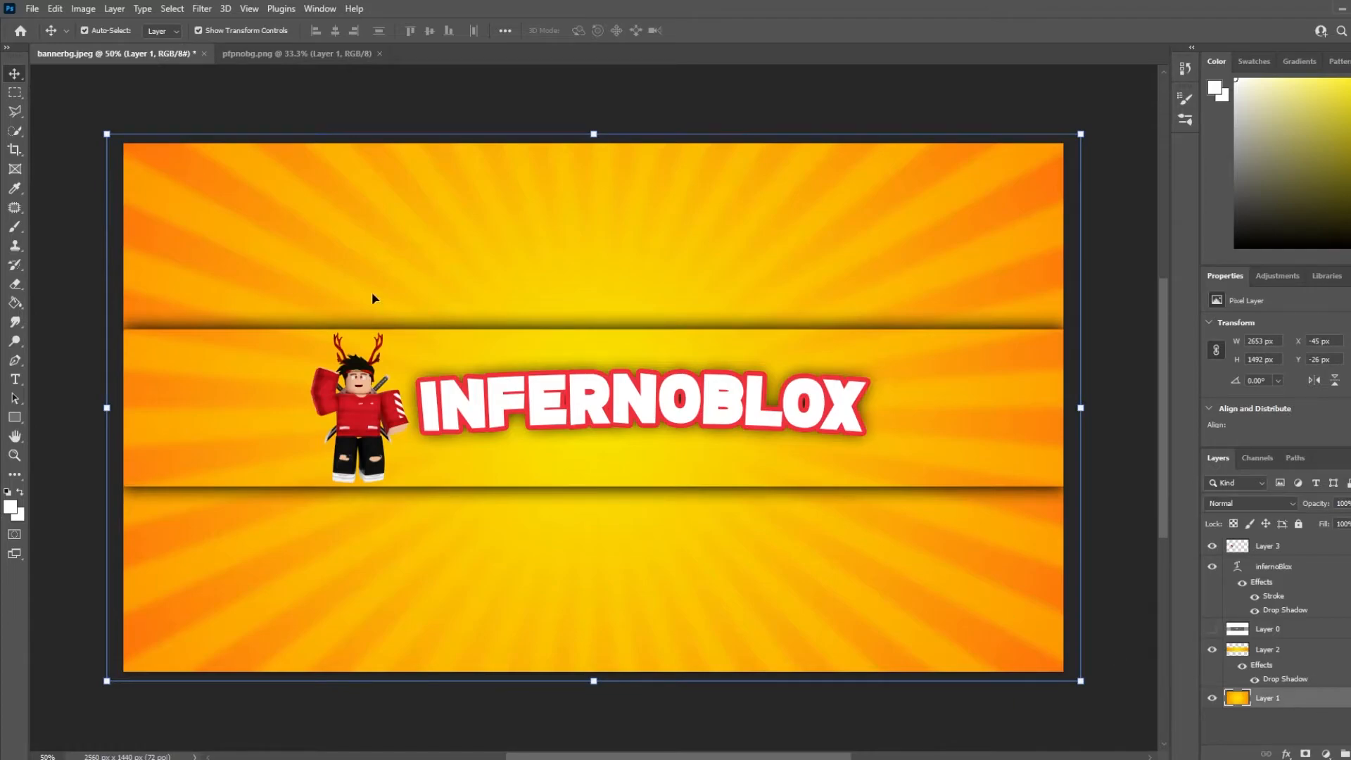
{"action": "left_click", "coordinate": [83, 8]}
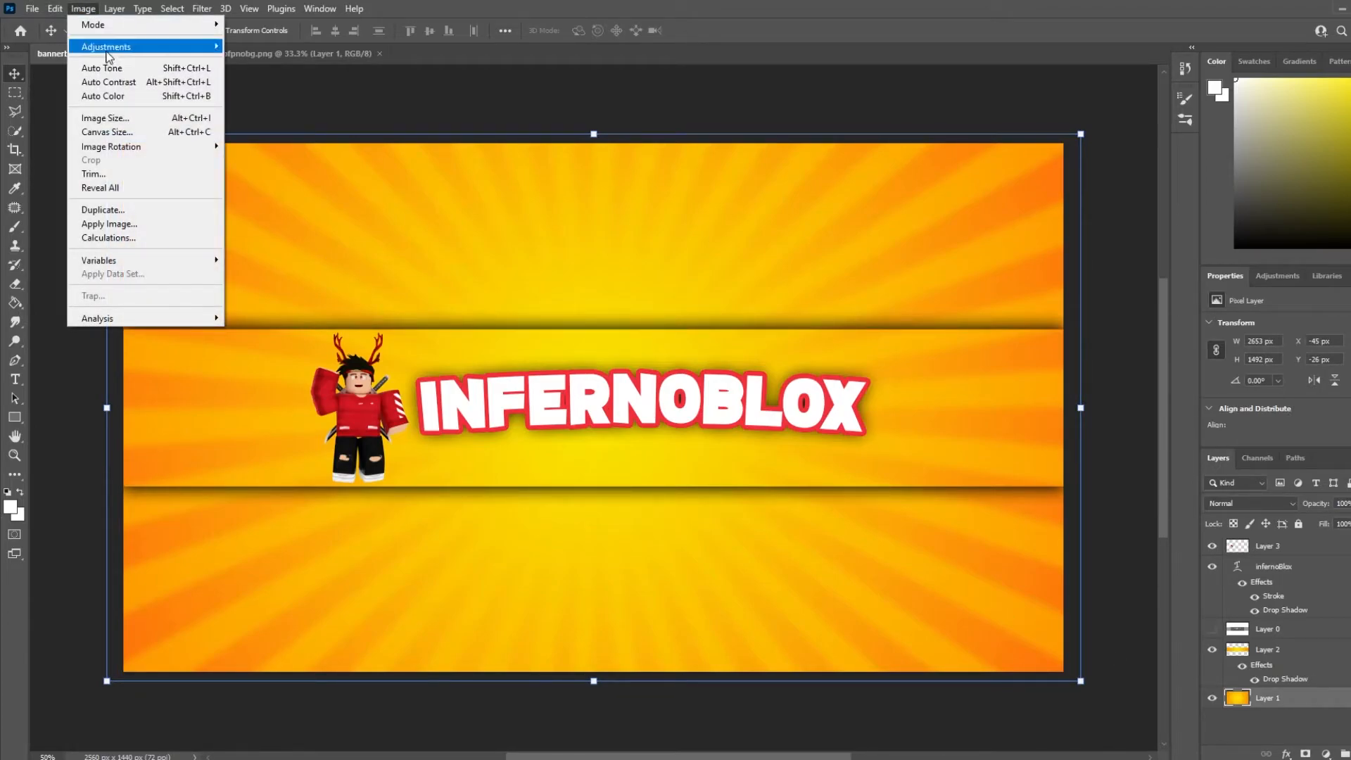
{"action": "mouse_move", "coordinate": [107, 48]}
{"action": "left_click", "coordinate": [281, 133]}
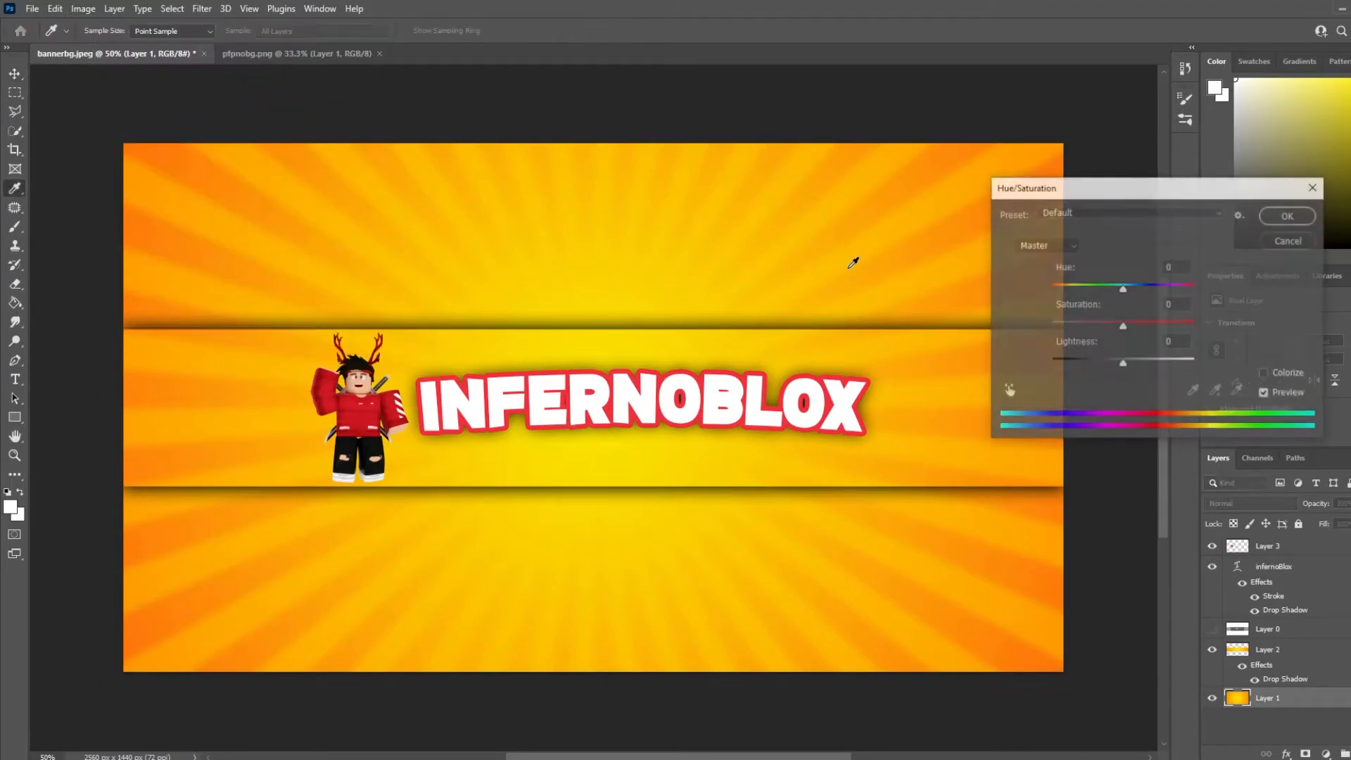
{"action": "left_click_drag", "start_coordinate": [1123, 289], "coordinate": [1204, 282]}
{"action": "left_click_drag", "start_coordinate": [1123, 326], "coordinate": [1125, 366]}
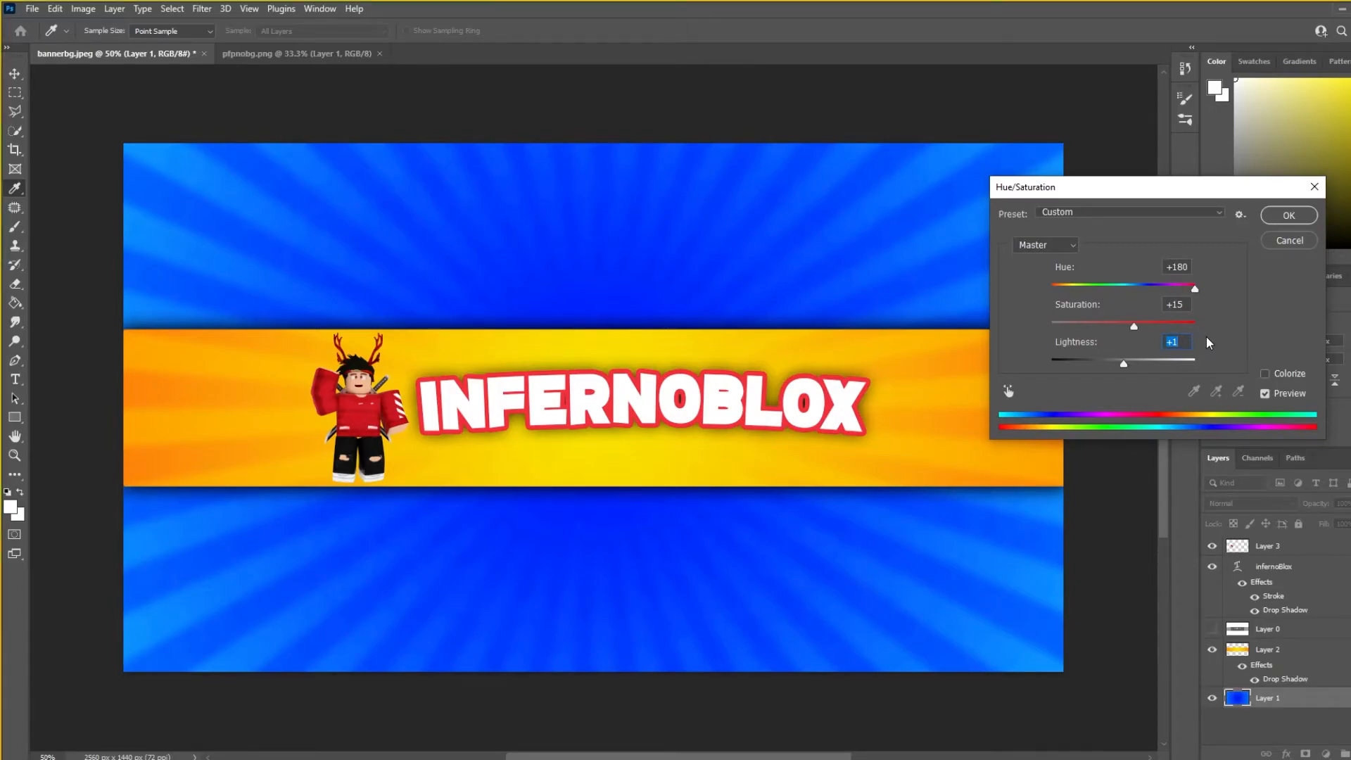
{"action": "key", "text": "super+shift+s"}
{"action": "left_click_drag", "start_coordinate": [1012, 233], "coordinate": [1235, 386]}
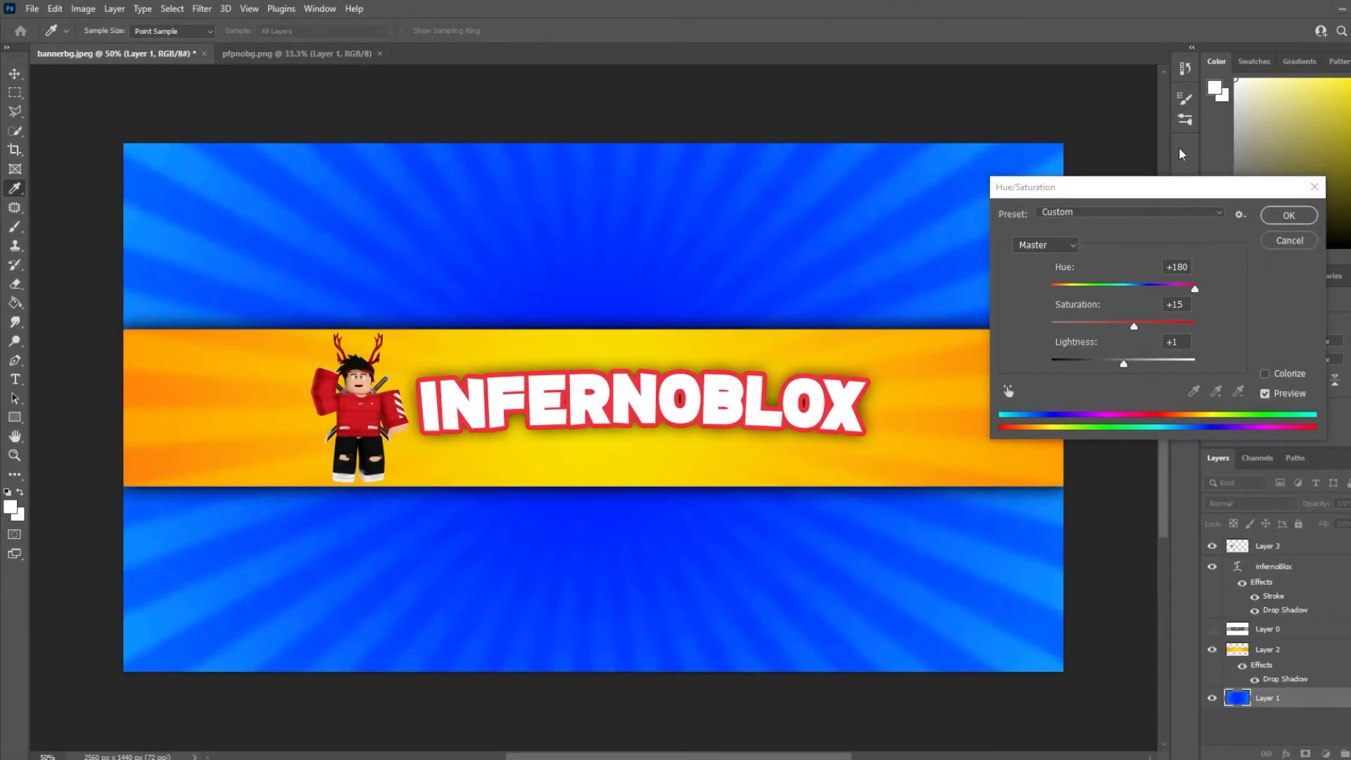
{"action": "left_click", "coordinate": [1288, 216]}
Apply Hue/Saturation with hue +180 to the strip layer so it turns blue
{"action": "key", "text": "v"}
{"action": "left_click", "coordinate": [1327, 653]}
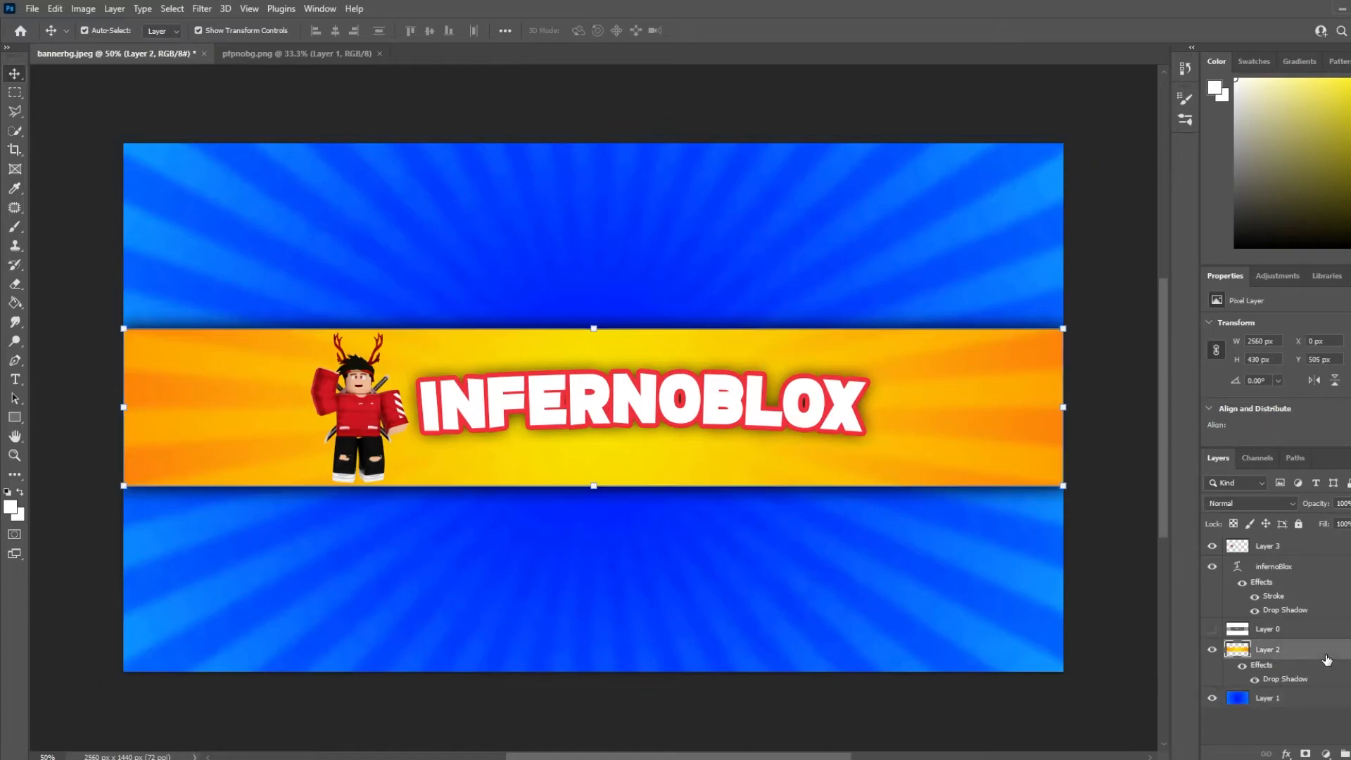
{"action": "left_click", "coordinate": [92, 8]}
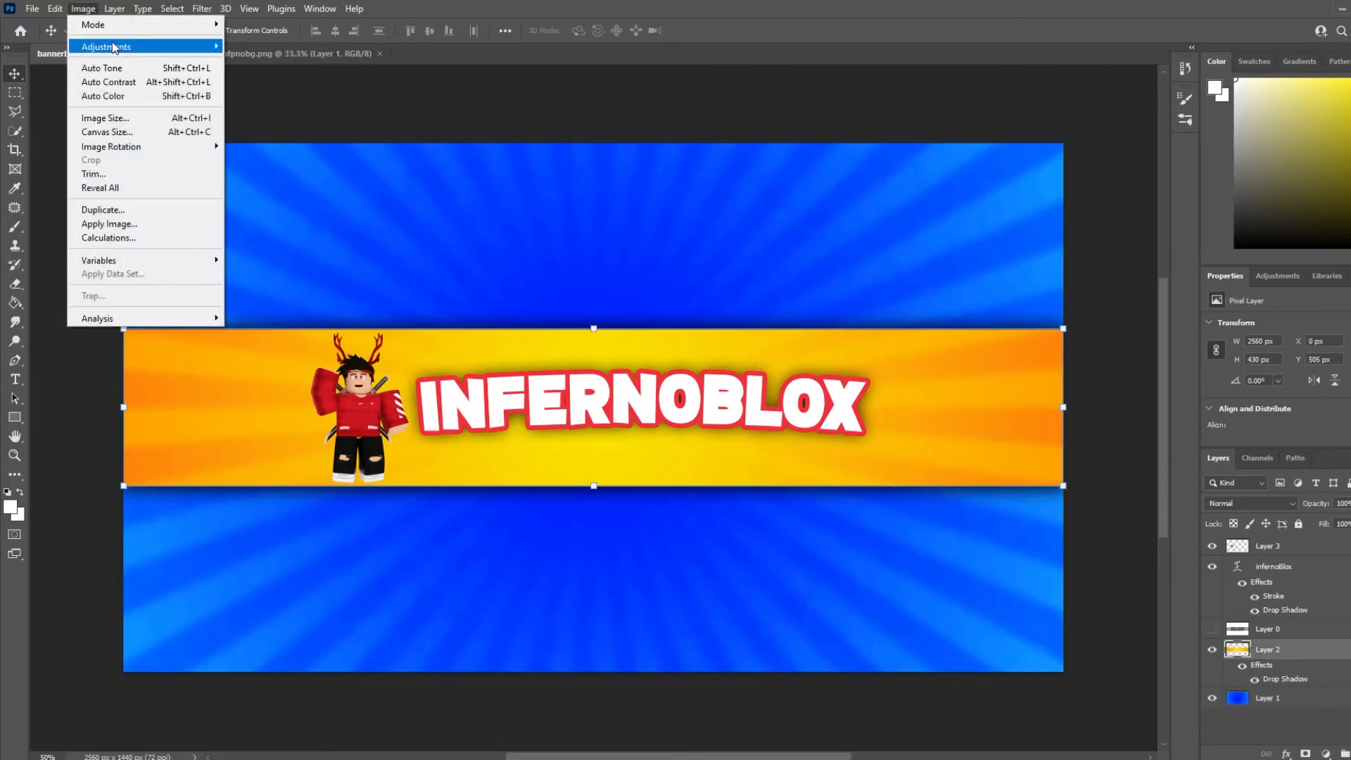
{"action": "mouse_move", "coordinate": [114, 48]}
{"action": "left_click", "coordinate": [309, 125]}
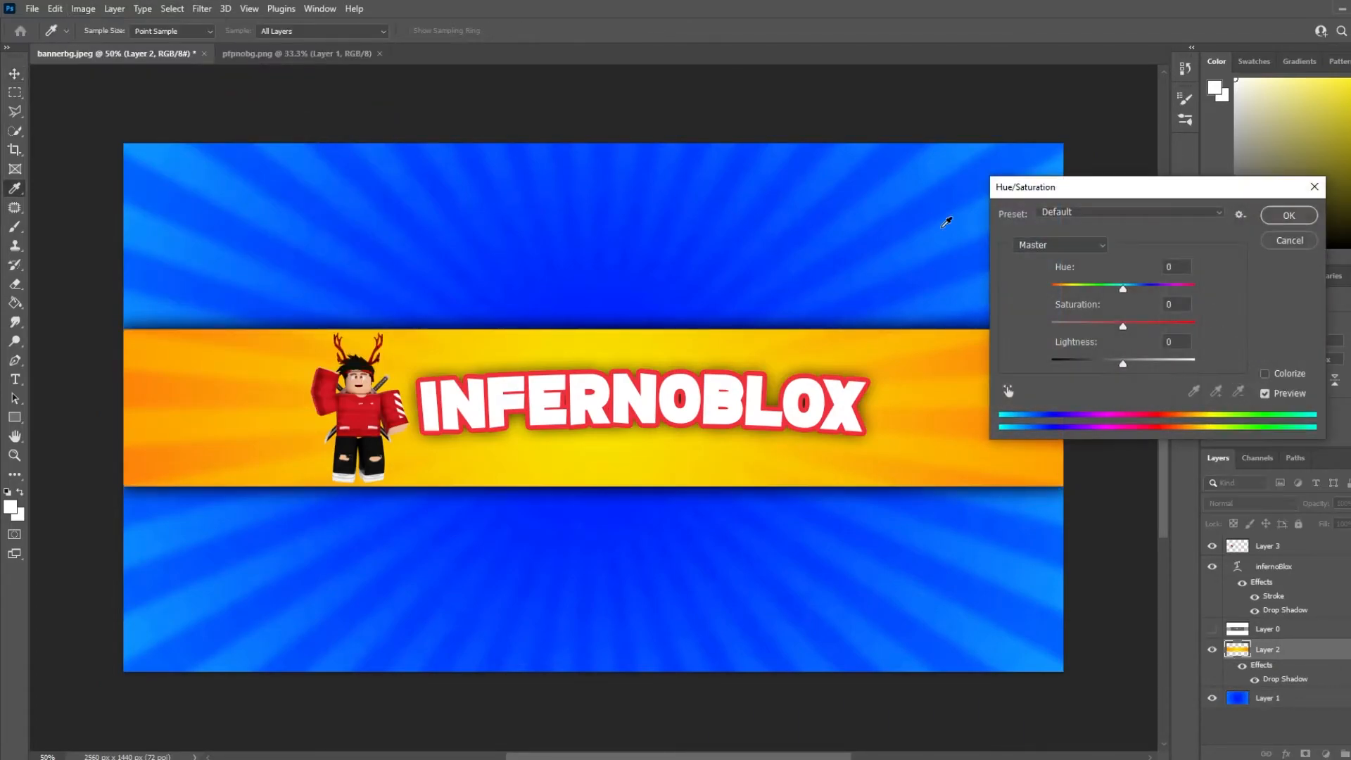
{"action": "type", "text": "180"}
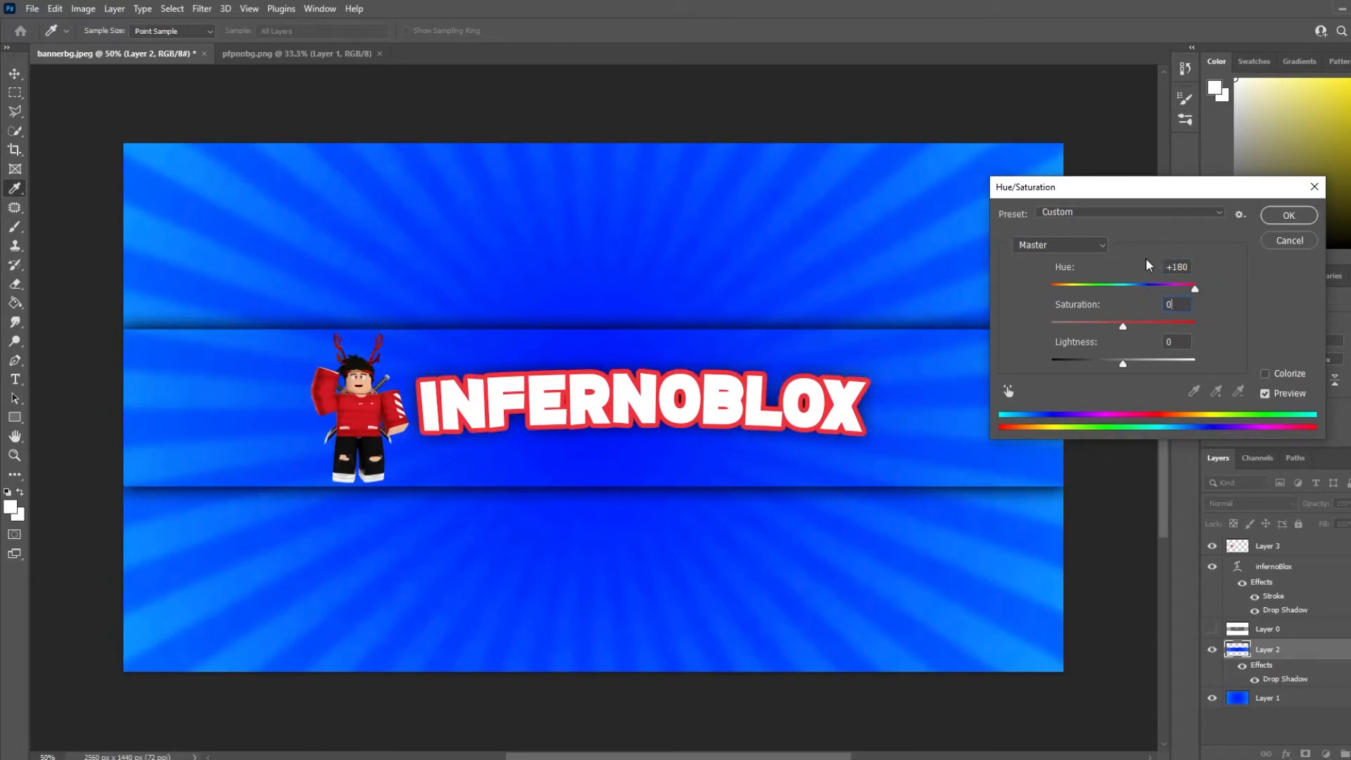
{"action": "type", "text": "15"}
{"action": "key", "text": "BackSpace"}
{"action": "key", "text": "BackSpace"}
{"action": "left_click", "coordinate": [1289, 214]}
Enlarge the character layer to about 338% and position it over the lower left of the banner
{"action": "key", "text": "v"}
{"action": "left_click", "coordinate": [1295, 728]}
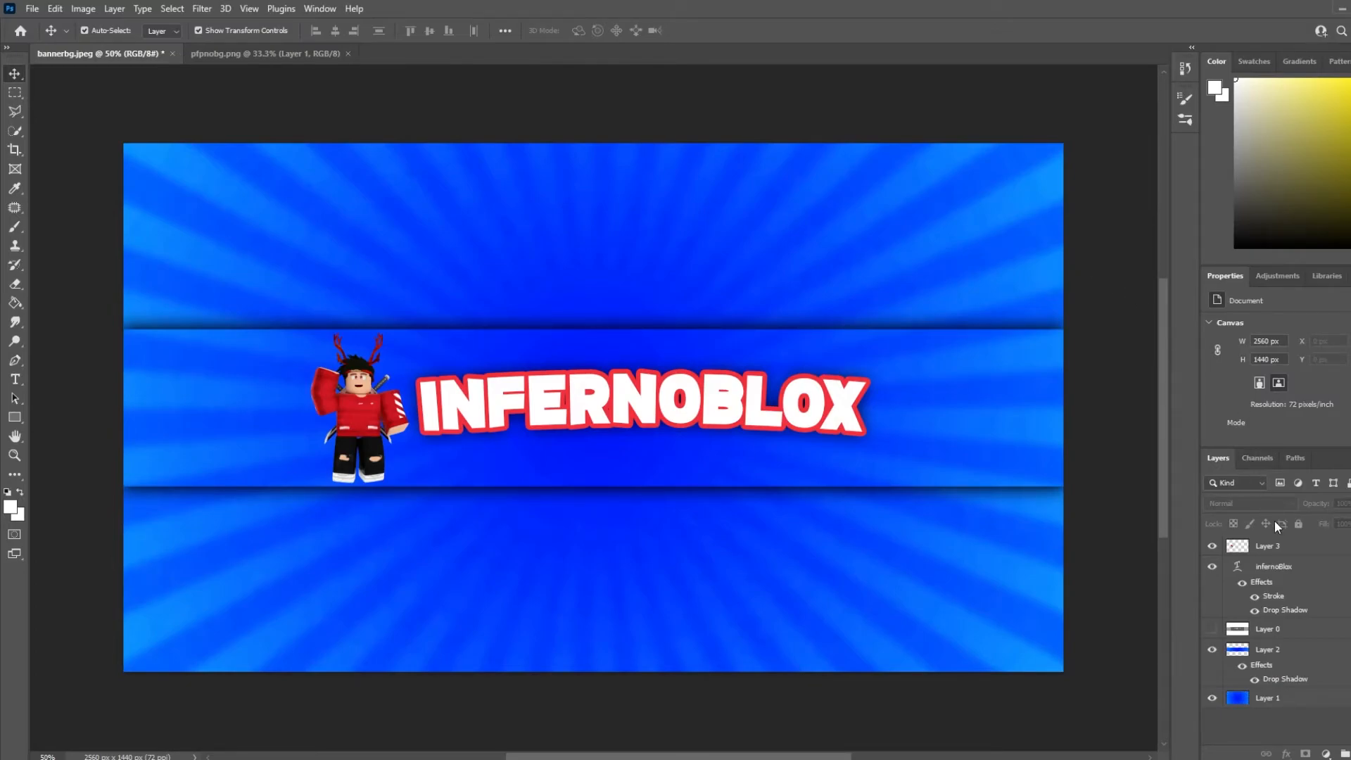
{"action": "left_click", "coordinate": [1278, 548]}
{"action": "double_click", "coordinate": [1277, 548]}
{"action": "left_click", "coordinate": [1259, 459]}
{"action": "left_click_drag", "start_coordinate": [409, 482], "coordinate": [700, 650]}
{"action": "left_click_drag", "start_coordinate": [388, 512], "coordinate": [397, 533]}
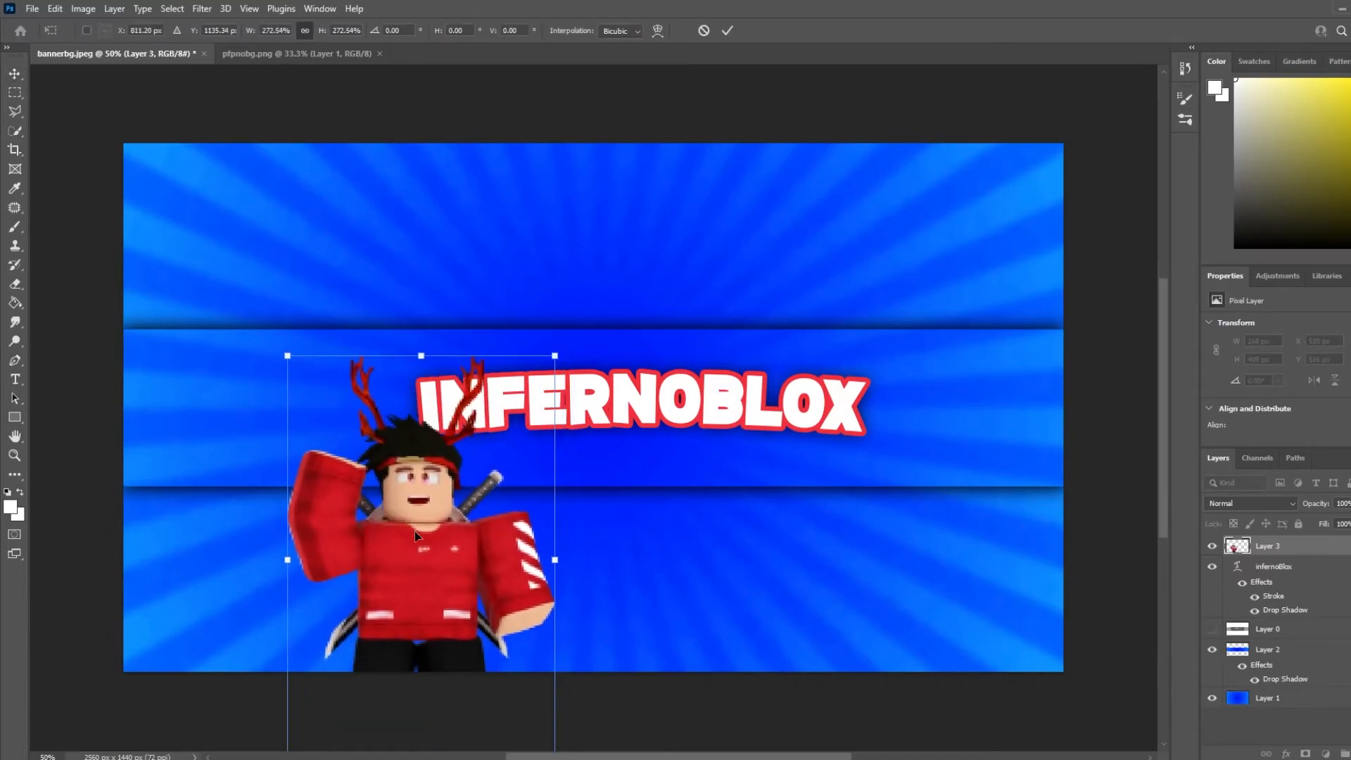
{"action": "left_click_drag", "start_coordinate": [549, 558], "coordinate": [505, 544]}
{"action": "key", "text": "Return"}
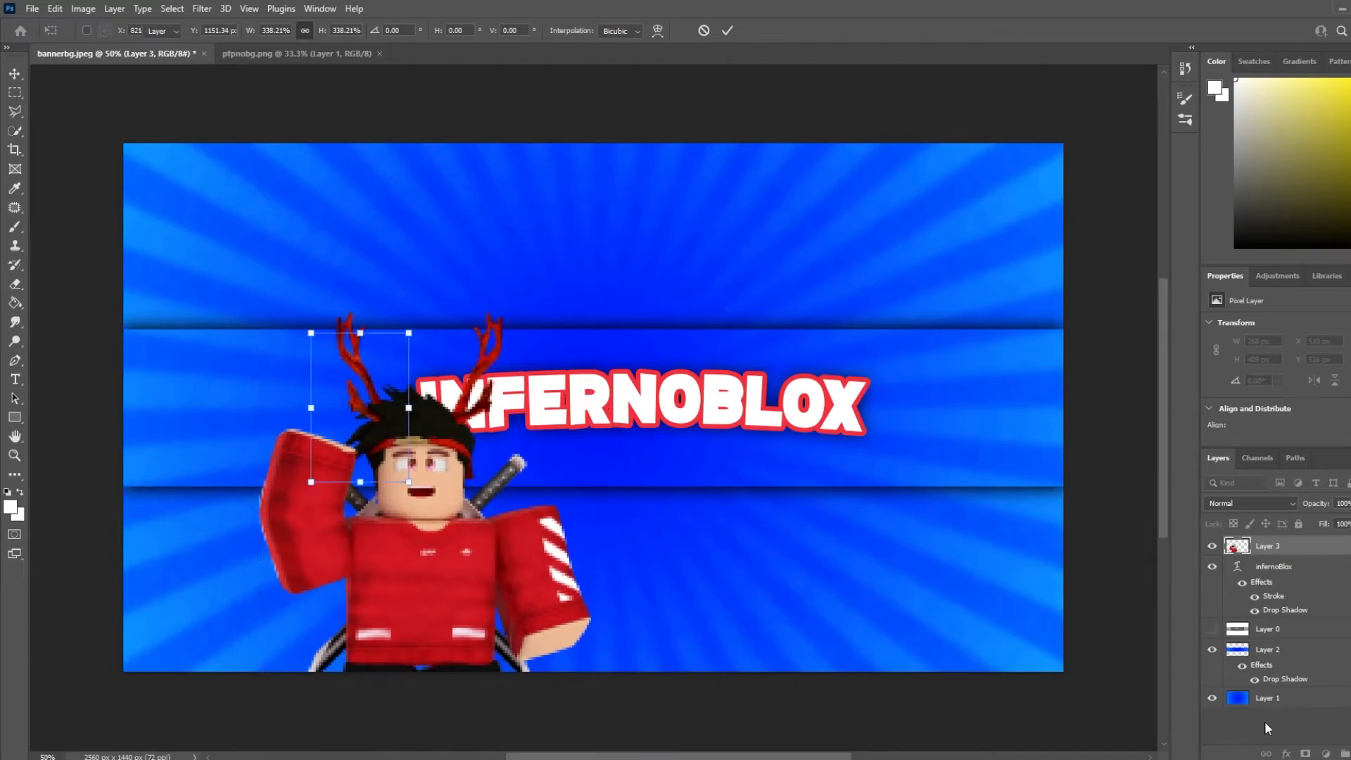
Try to extend the canvas downward with the Crop tool
{"action": "left_click", "coordinate": [1264, 722]}
{"action": "left_click", "coordinate": [14, 150]}
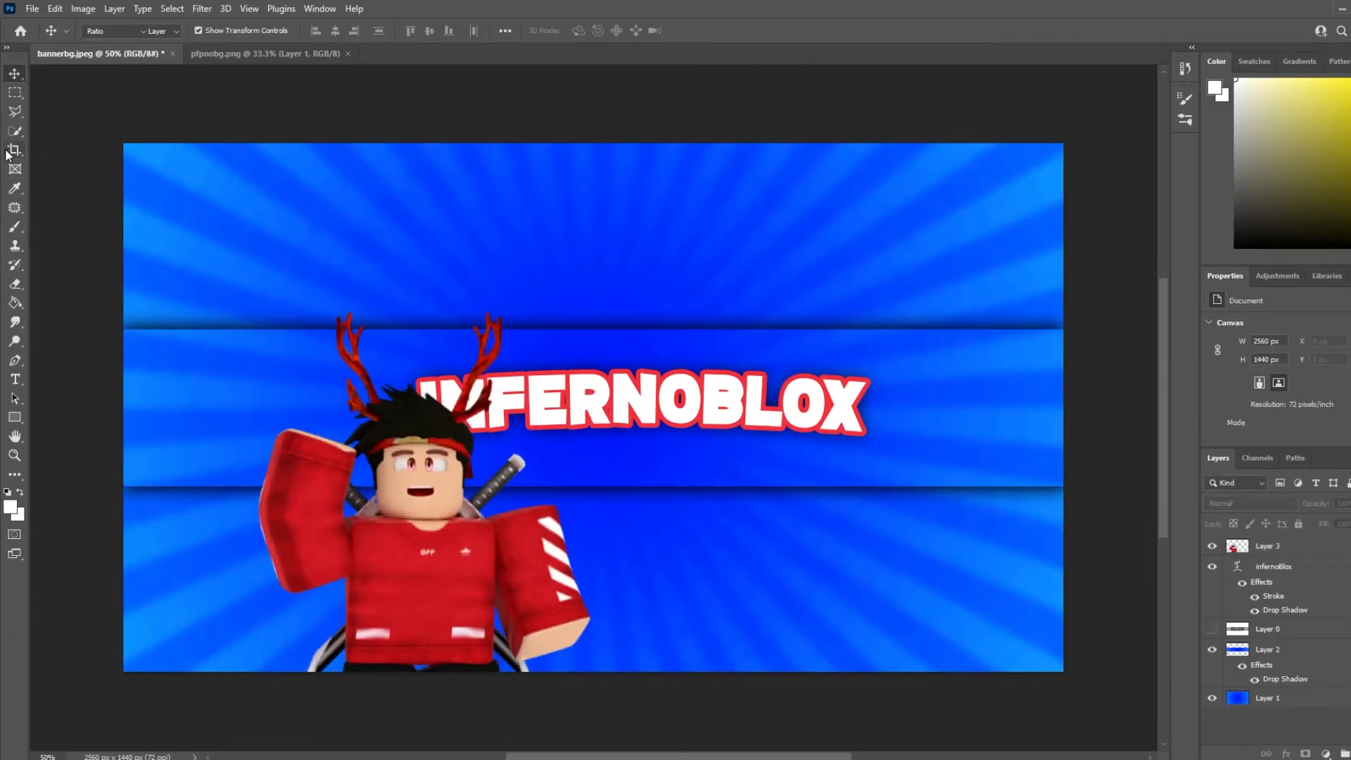
{"action": "left_click_drag", "start_coordinate": [597, 684], "coordinate": [597, 686]}
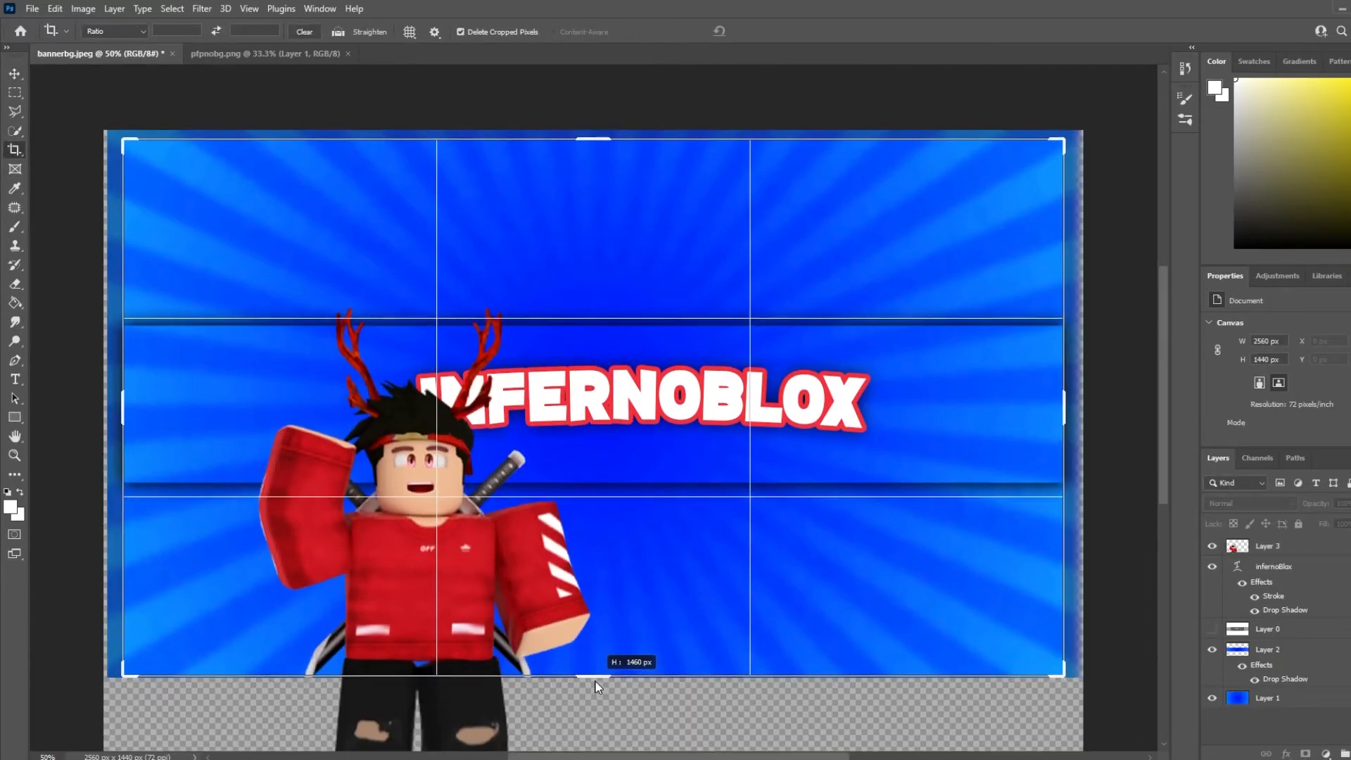
{"action": "left_click", "coordinate": [1299, 654]}
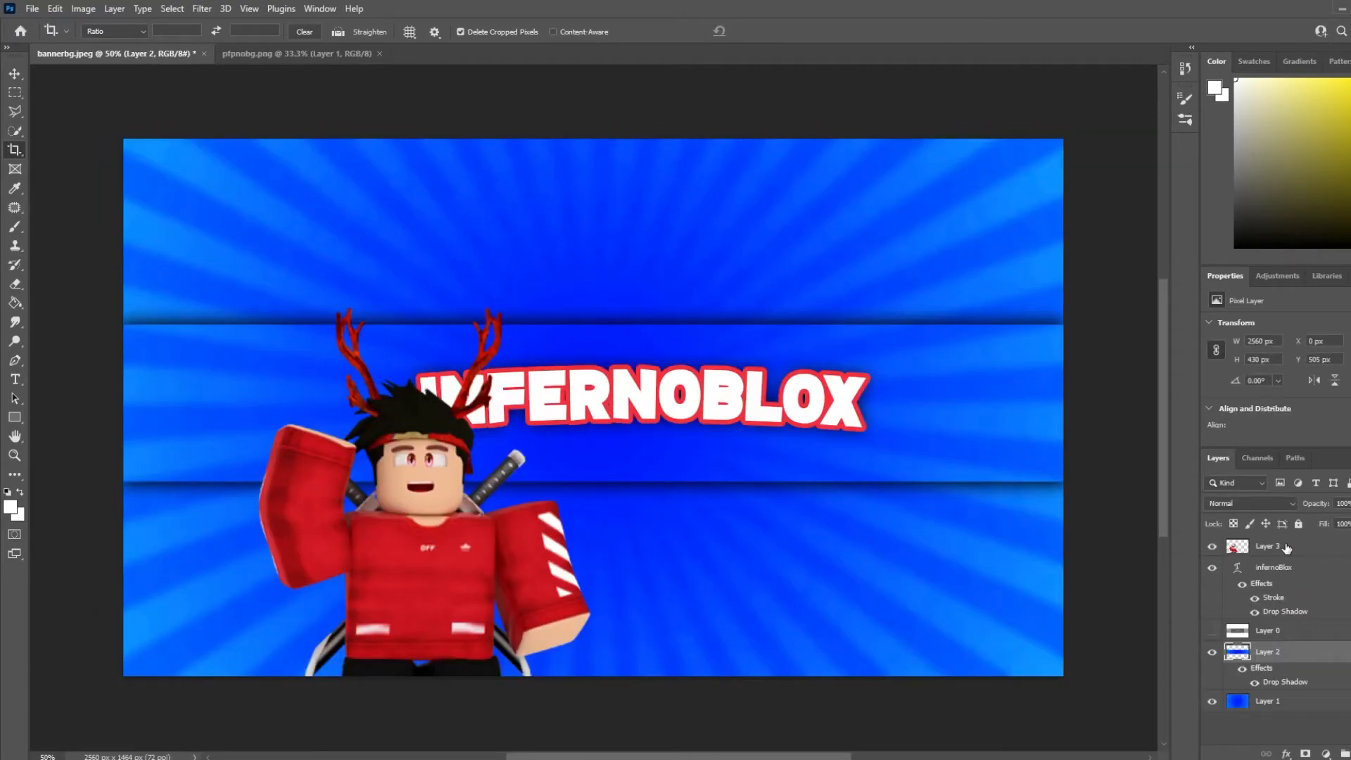
{"action": "left_click", "coordinate": [1286, 548]}
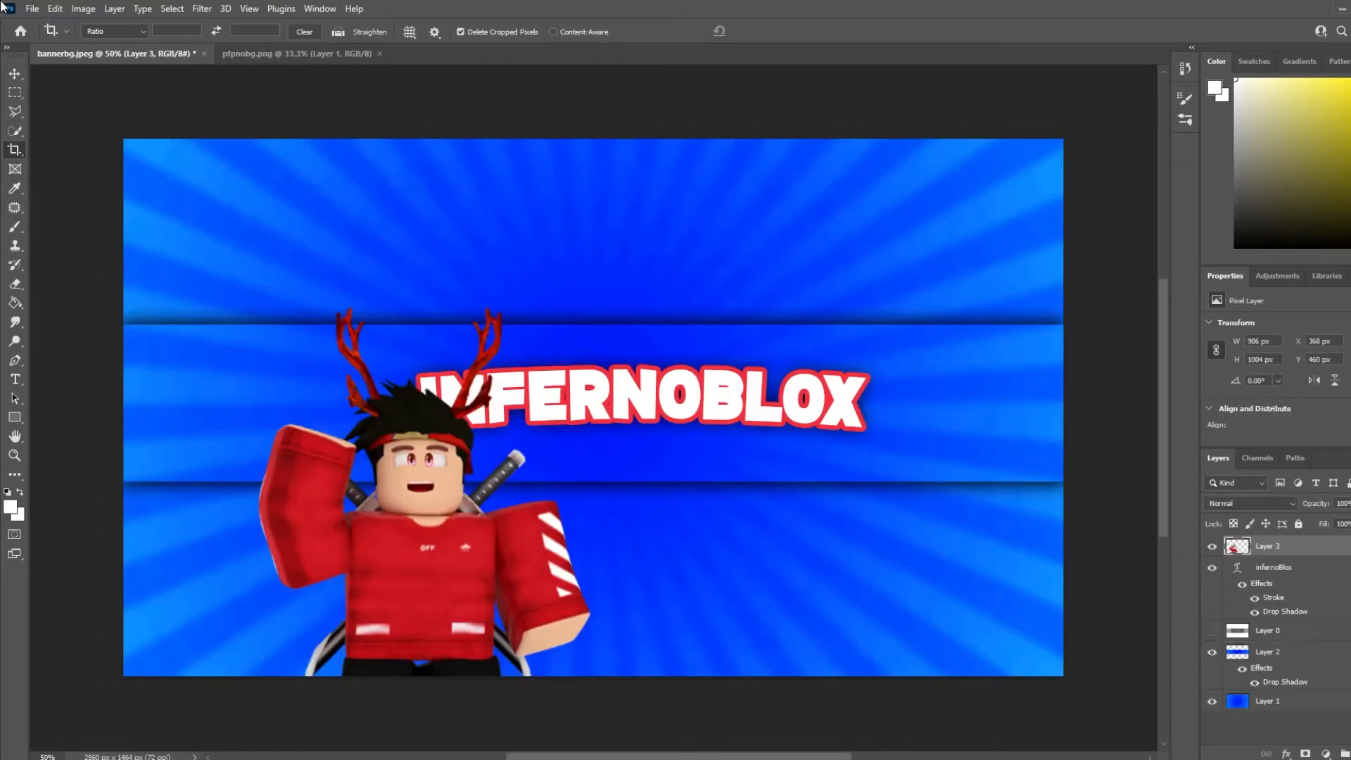
Show the layout template and shrink the character to fit inside the strip beside the title, undoing the trial resizes and crop
{"action": "left_click", "coordinate": [14, 73]}
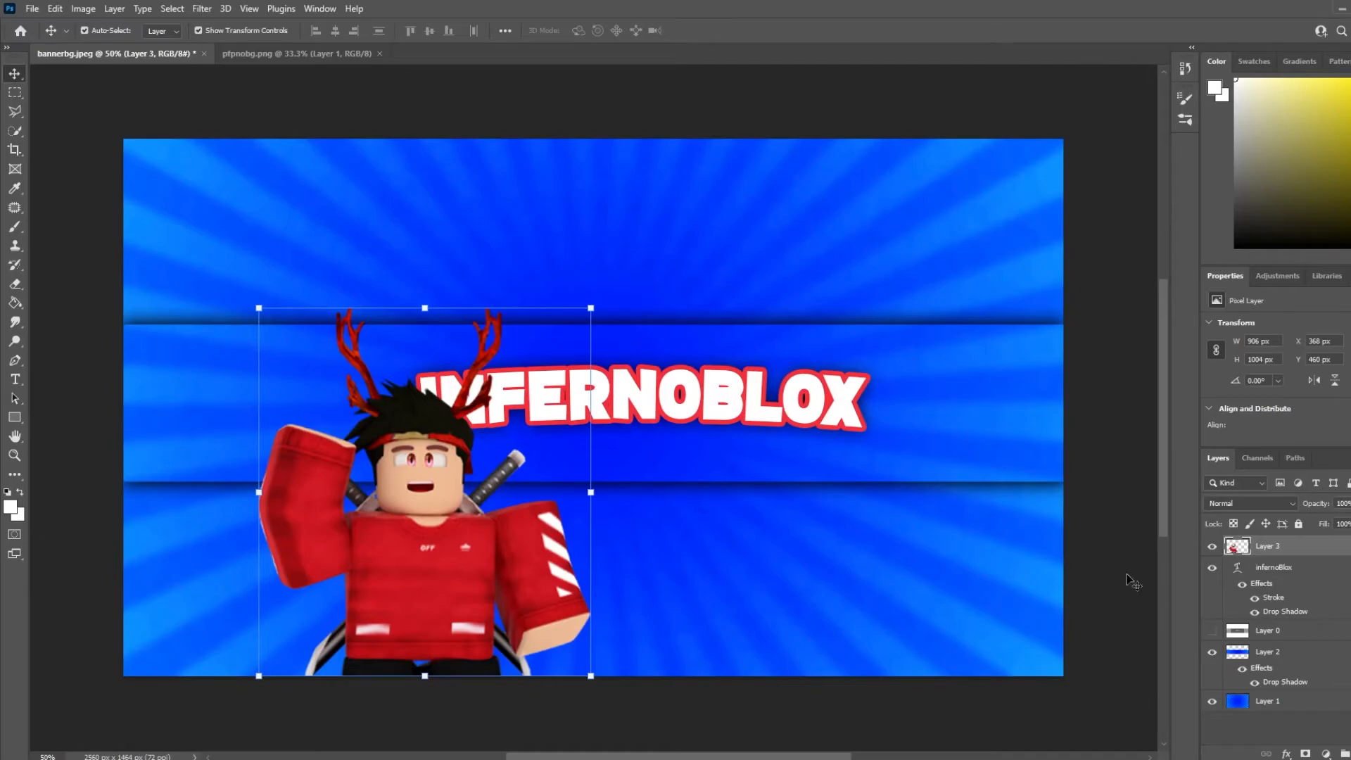
{"action": "left_click", "coordinate": [1212, 630]}
{"action": "left_click_drag", "start_coordinate": [591, 308], "coordinate": [543, 385]}
{"action": "left_click_drag", "start_coordinate": [521, 461], "coordinate": [502, 394]}
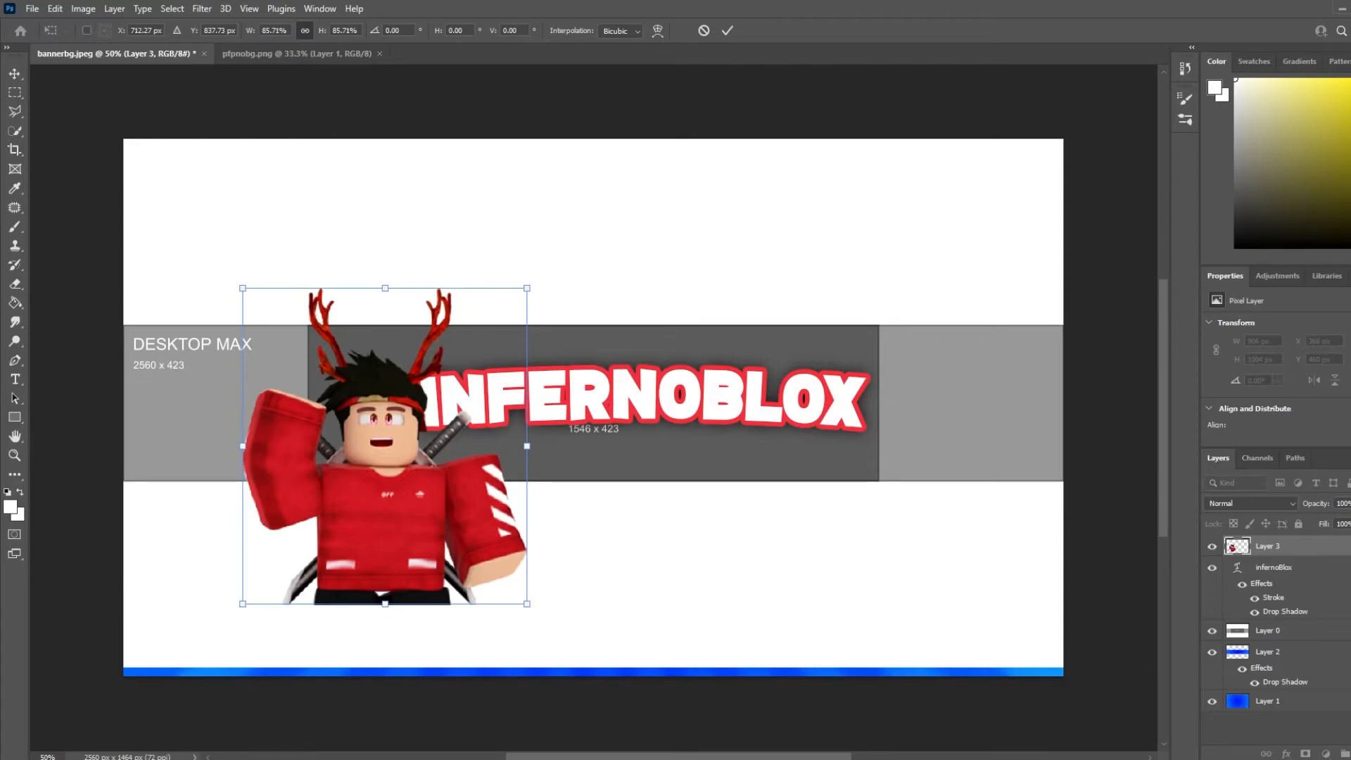
{"action": "key", "text": "ctrl+z"}
{"action": "key", "text": "ctrl+z"}
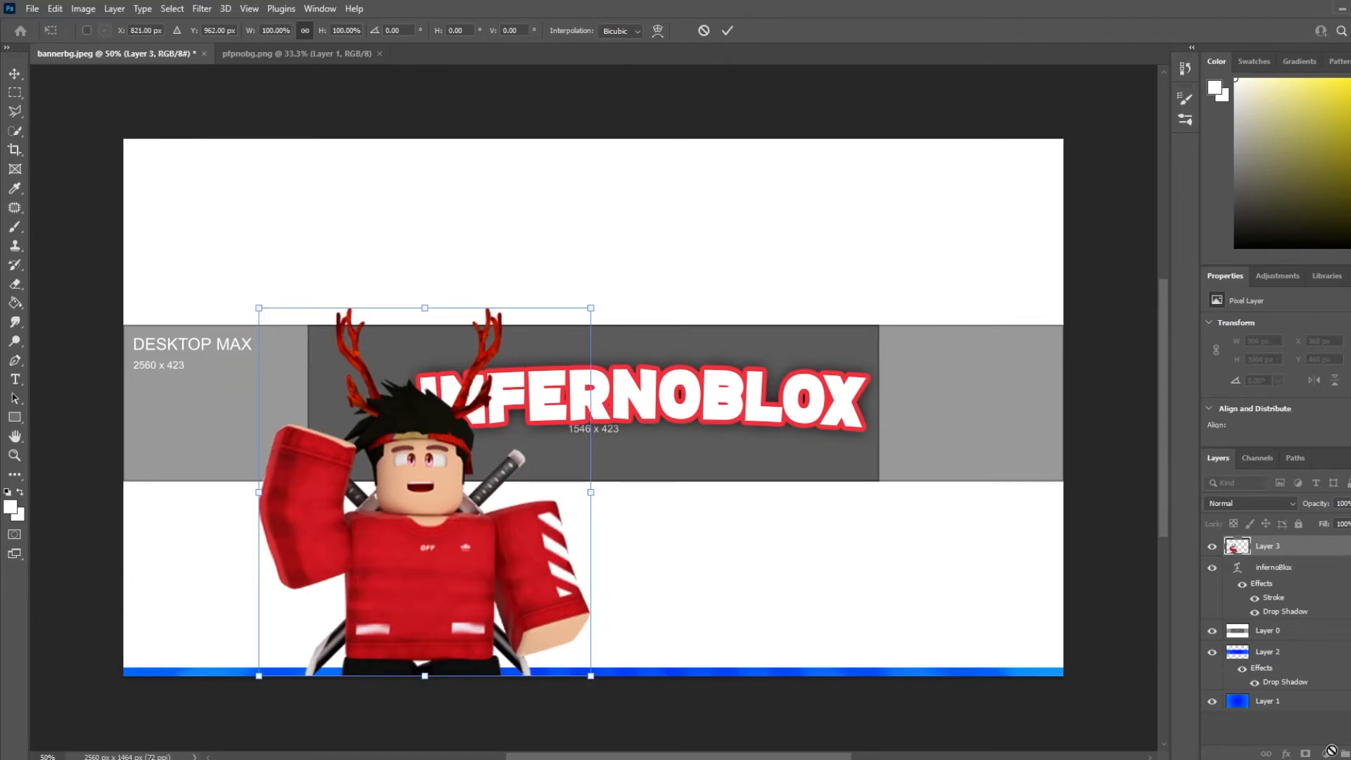
{"action": "left_click", "coordinate": [1310, 728]}
{"action": "key", "text": "ctrl+z"}
{"action": "key", "text": "ctrl+z"}
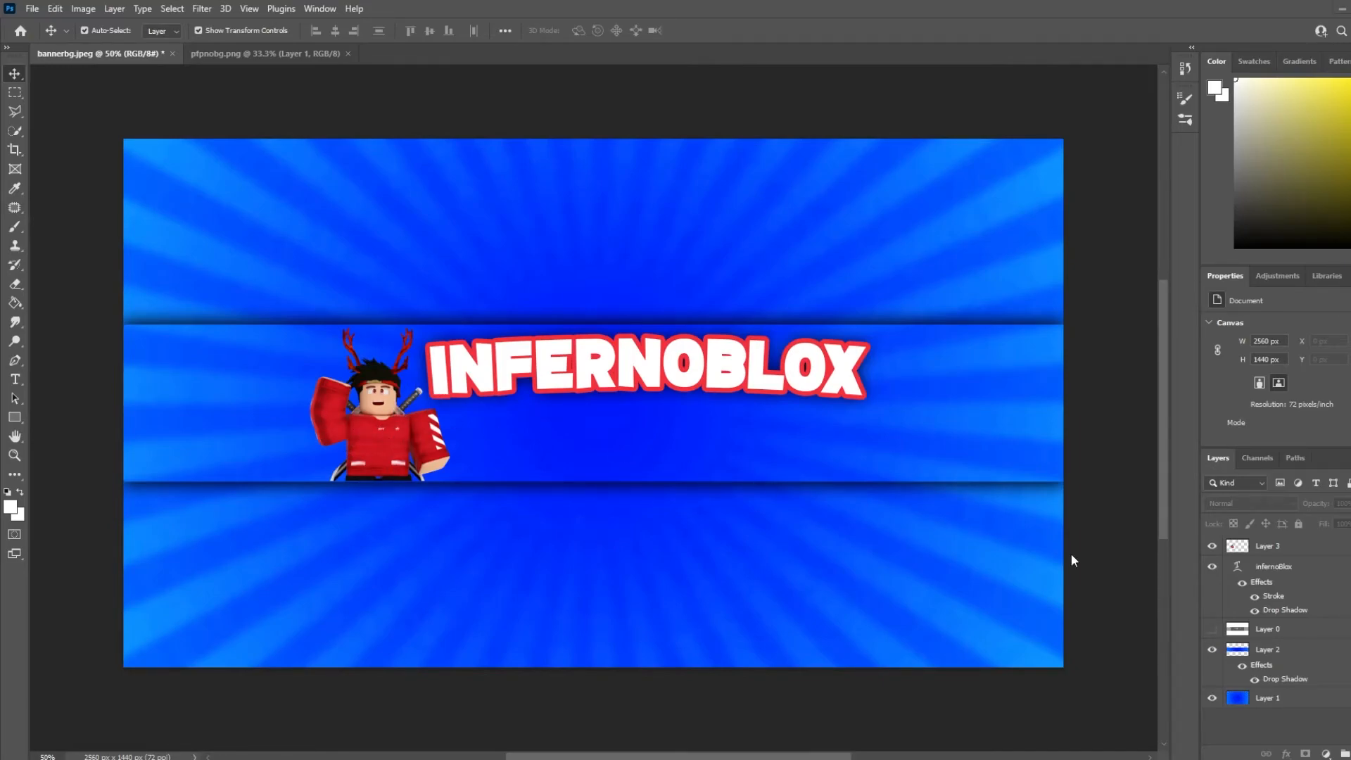
Add a Stroke layer style to the character layer alongside its drop shadow, leaving the black stroke disabled
{"action": "left_click", "coordinate": [1299, 552]}
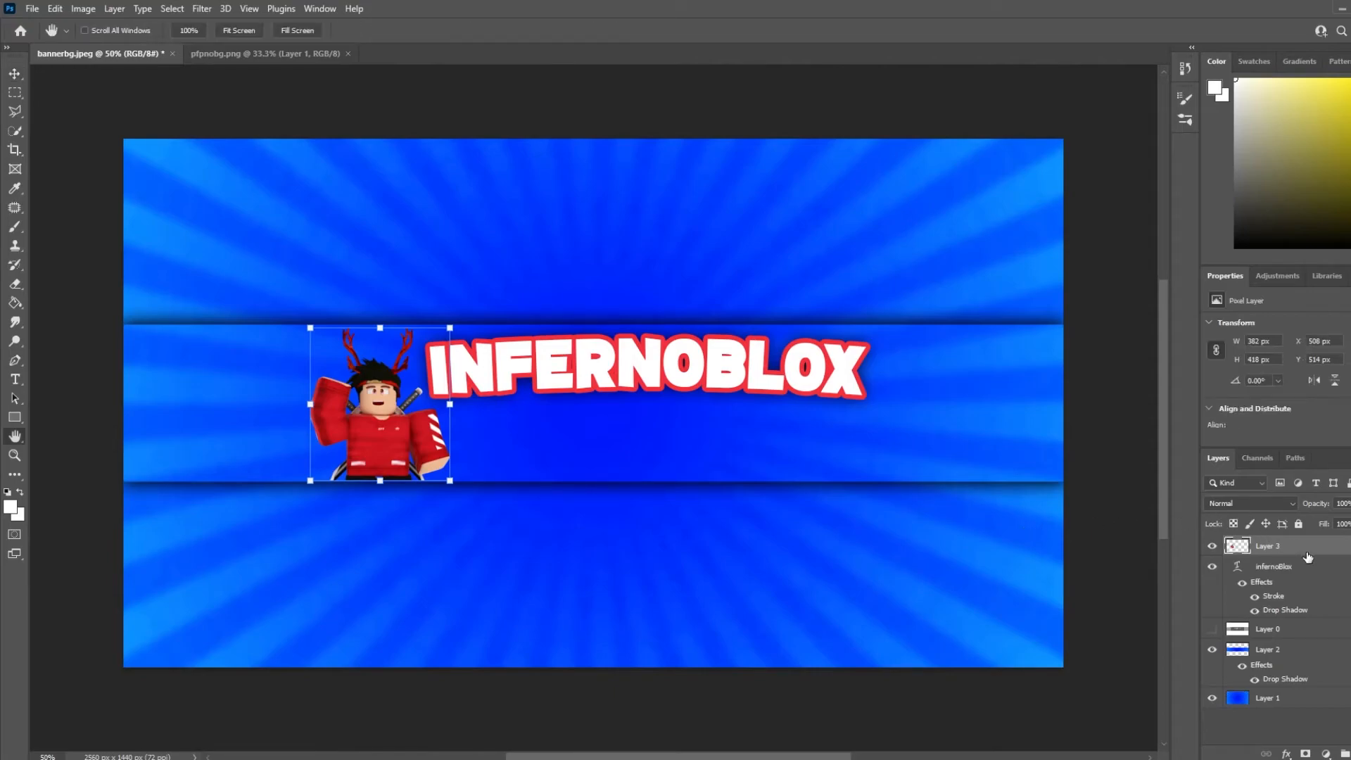
{"action": "double_click", "coordinate": [1306, 555]}
{"action": "left_click", "coordinate": [743, 702]}
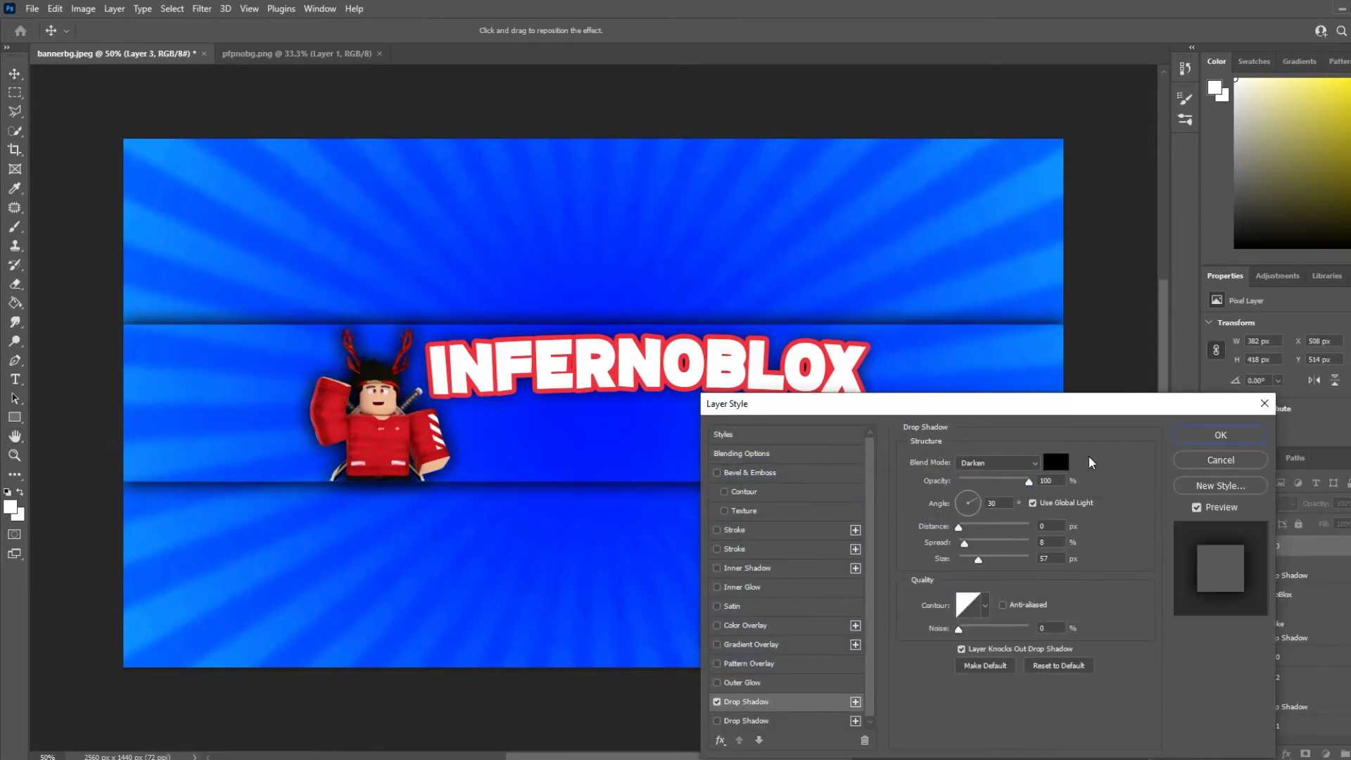
{"action": "left_click", "coordinate": [717, 548]}
{"action": "left_click", "coordinate": [718, 547]}
{"action": "left_click", "coordinate": [717, 548]}
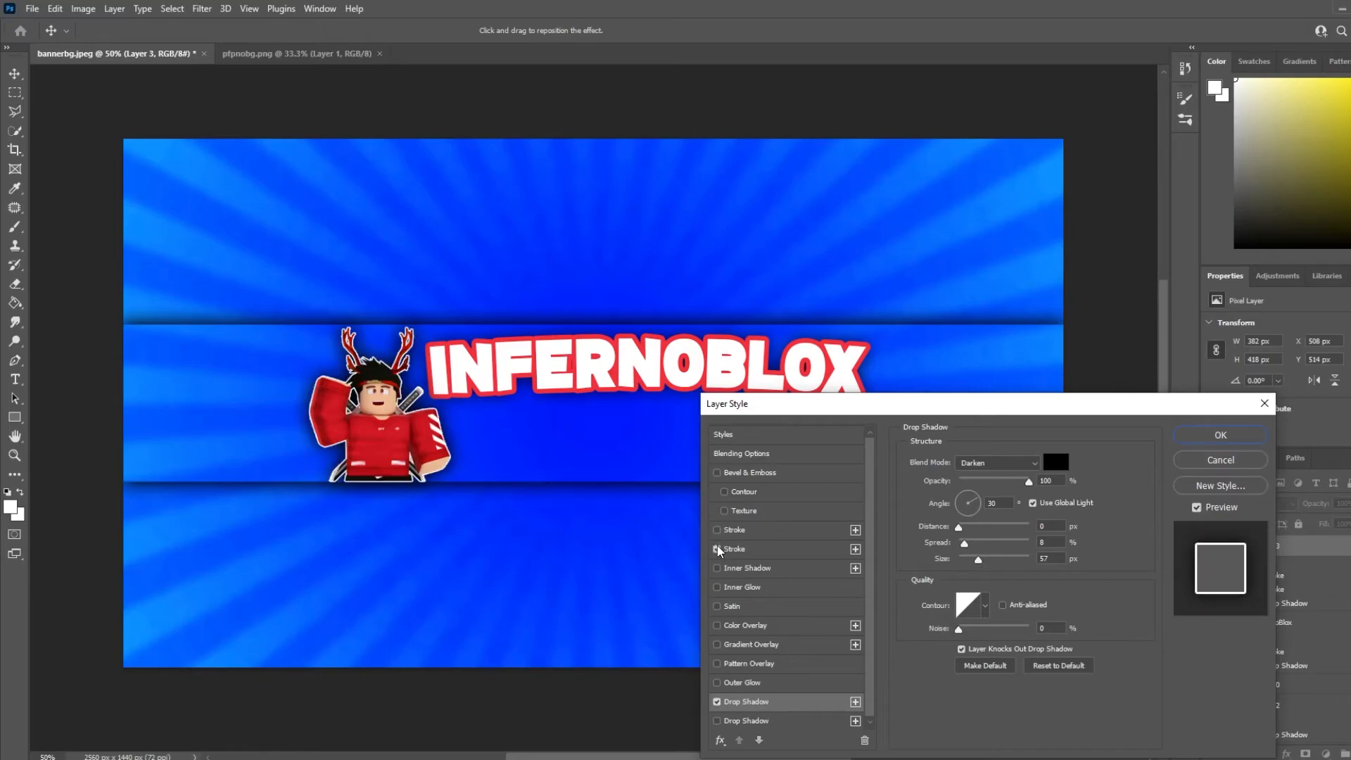
{"action": "left_click", "coordinate": [734, 530]}
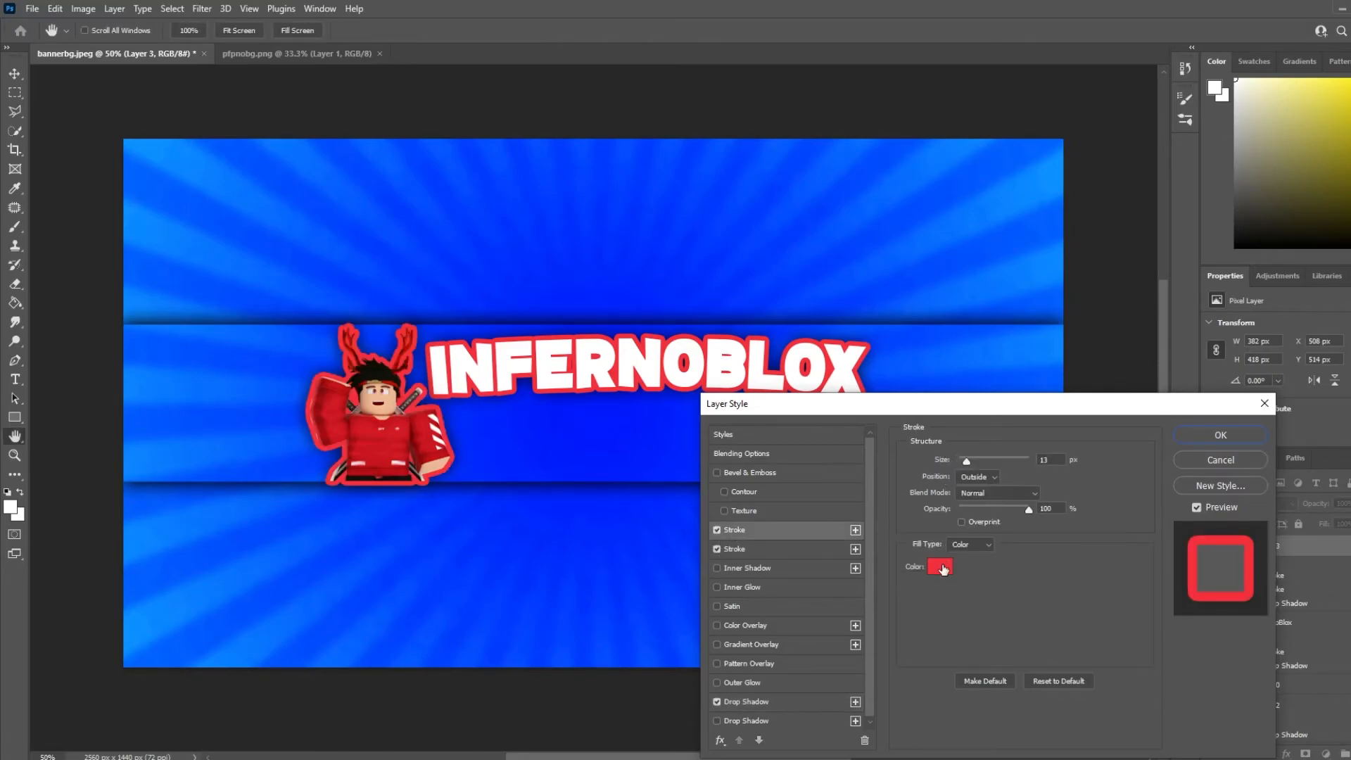
{"action": "left_click", "coordinate": [943, 568]}
{"action": "mouse_move", "coordinate": [759, 371]}
{"action": "left_mouse_down"}
{"action": "mouse_move", "coordinate": [663, 407]}
{"action": "mouse_move", "coordinate": [632, 439]}
{"action": "left_mouse_up"}
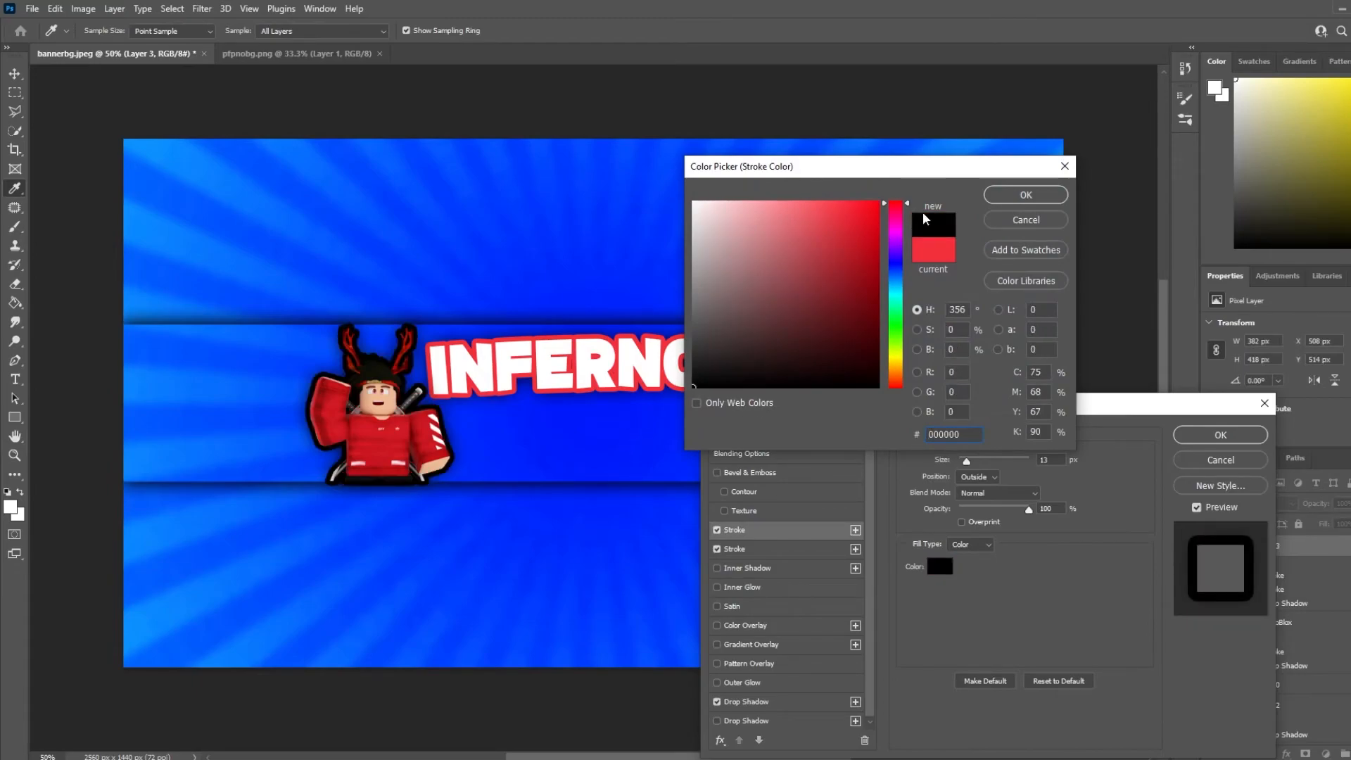
{"action": "left_click", "coordinate": [1025, 195]}
{"action": "left_click", "coordinate": [717, 529]}
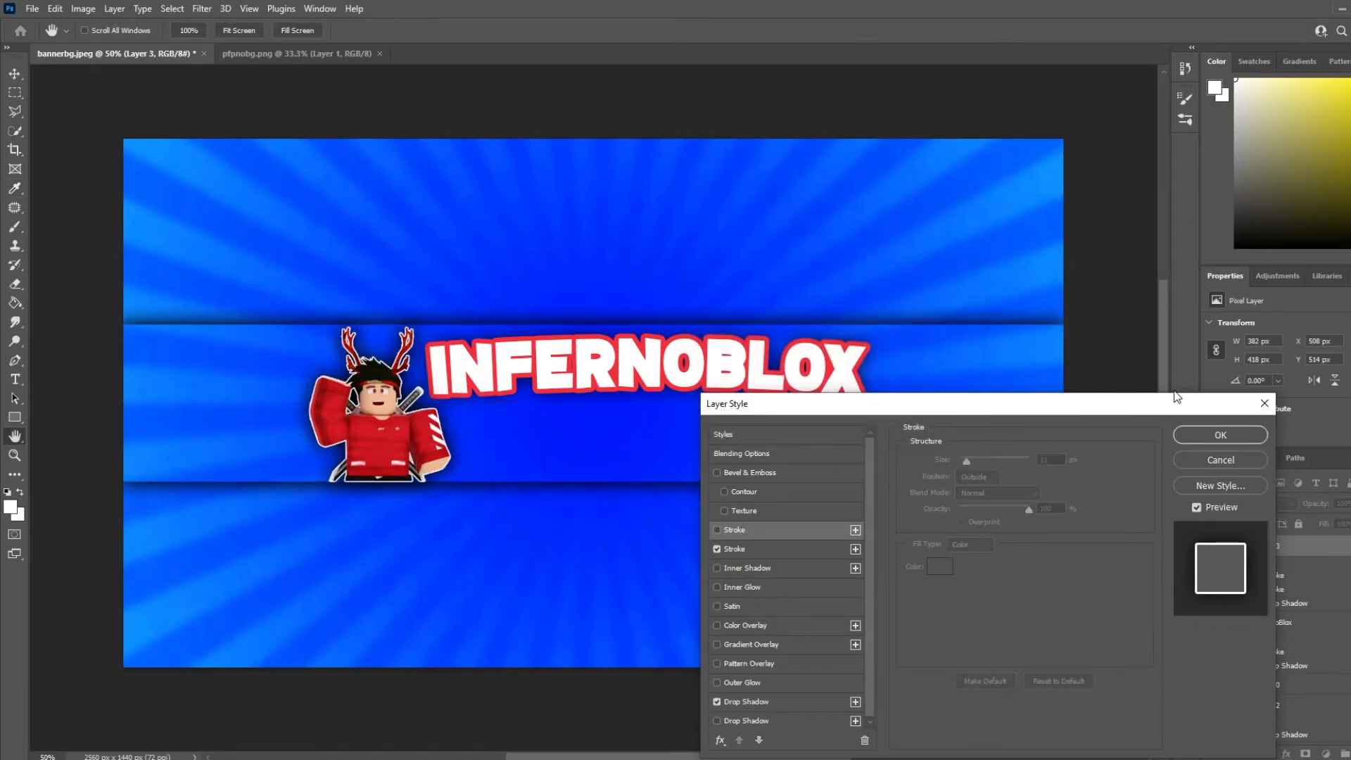
{"action": "left_click", "coordinate": [1208, 434]}
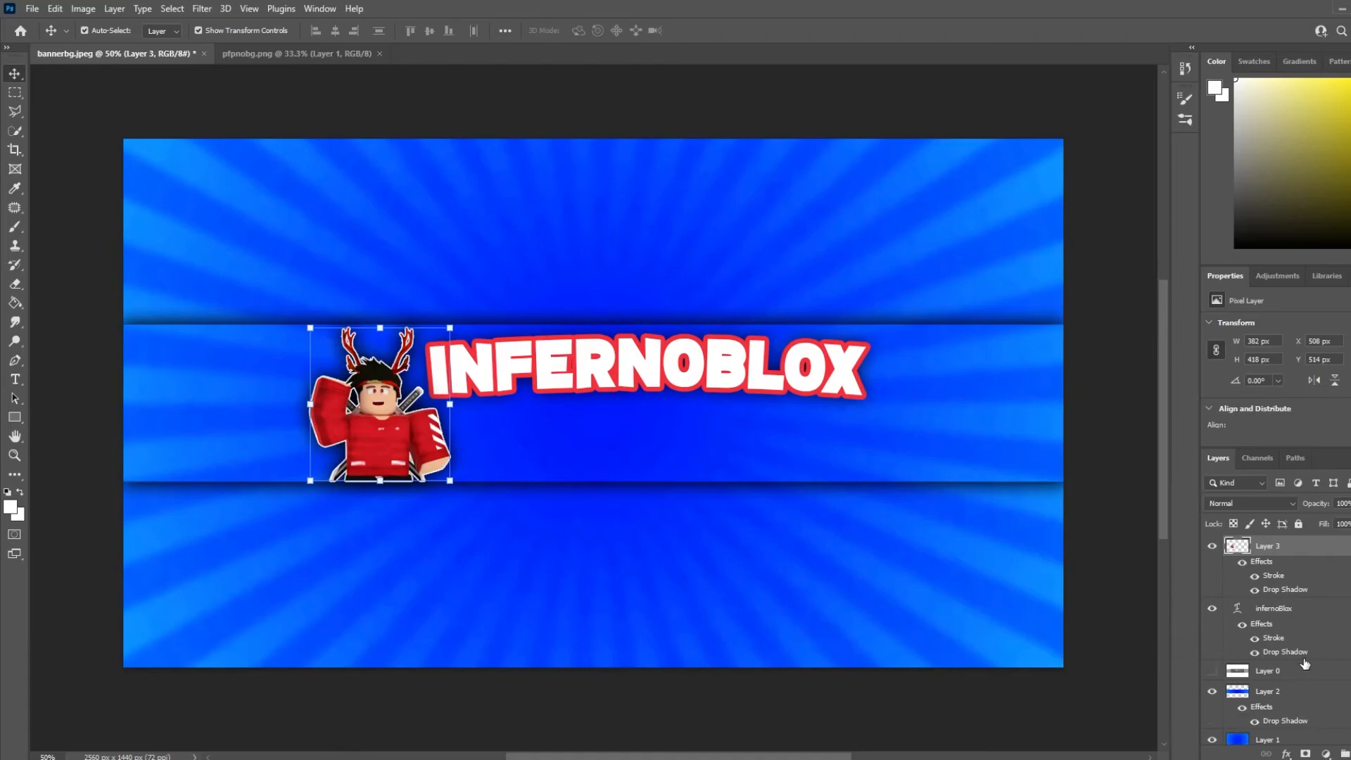
Erase the corner brackets around the pasted Discord logo with the Eraser tool
{"action": "left_click", "coordinate": [14, 92]}
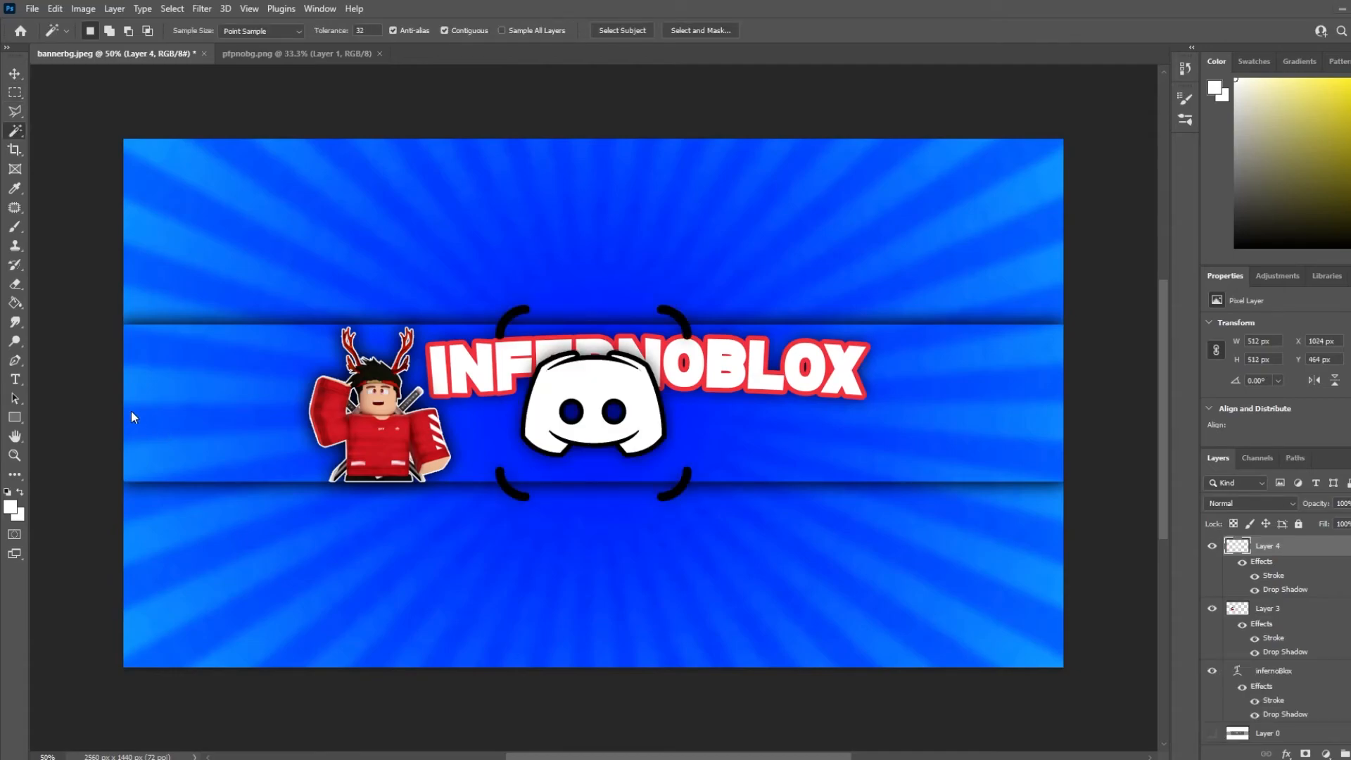
{"action": "left_click", "coordinate": [15, 283]}
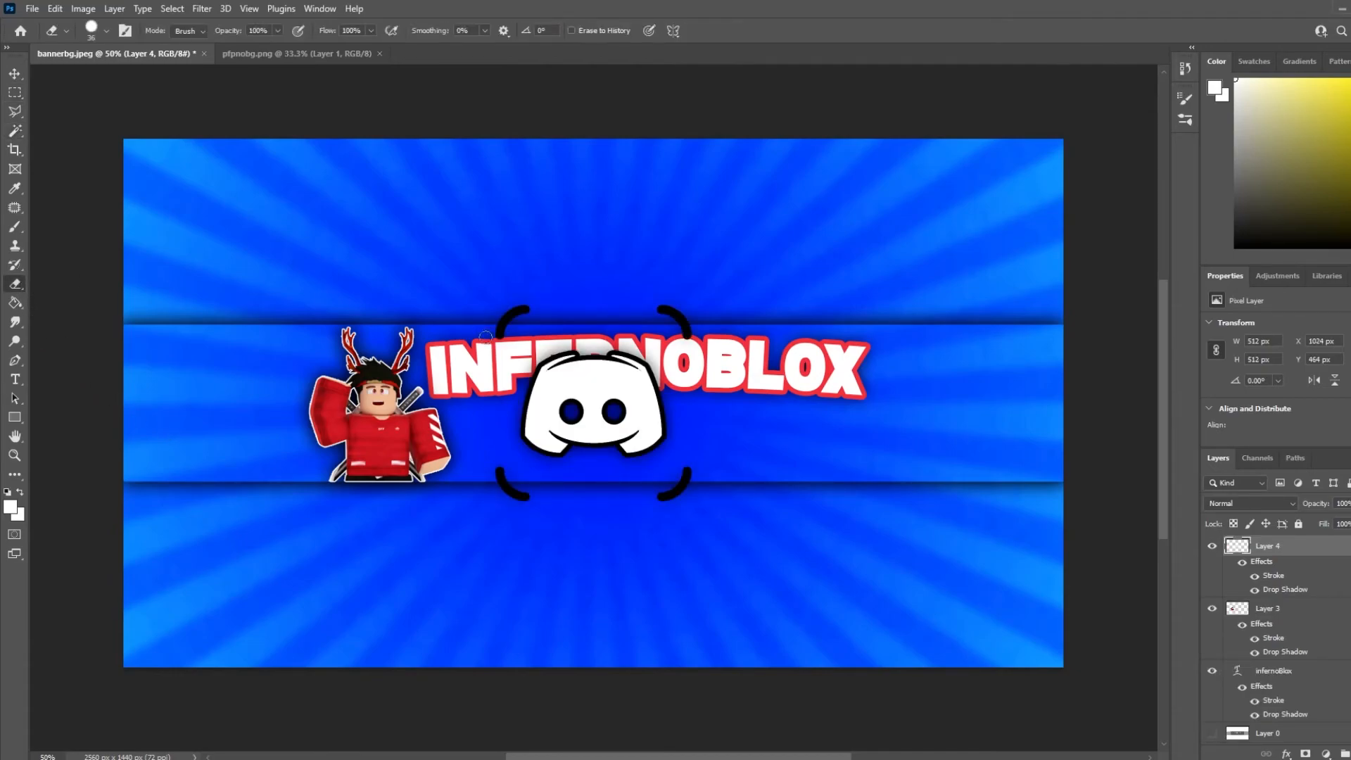
{"action": "left_click_drag", "start_coordinate": [501, 328], "coordinate": [534, 310]}
{"action": "mouse_move", "coordinate": [656, 309]}
{"action": "left_mouse_down"}
{"action": "mouse_move", "coordinate": [677, 314]}
{"action": "mouse_move", "coordinate": [693, 369]}
{"action": "left_mouse_up"}
{"action": "mouse_move", "coordinate": [693, 469]}
{"action": "left_mouse_down"}
{"action": "mouse_move", "coordinate": [668, 496]}
{"action": "mouse_move", "coordinate": [682, 497]}
{"action": "left_mouse_up"}
{"action": "mouse_move", "coordinate": [546, 489]}
{"action": "left_mouse_down"}
{"action": "mouse_move", "coordinate": [498, 468]}
{"action": "mouse_move", "coordinate": [502, 484]}
{"action": "left_mouse_up"}
{"action": "key", "text": "v"}
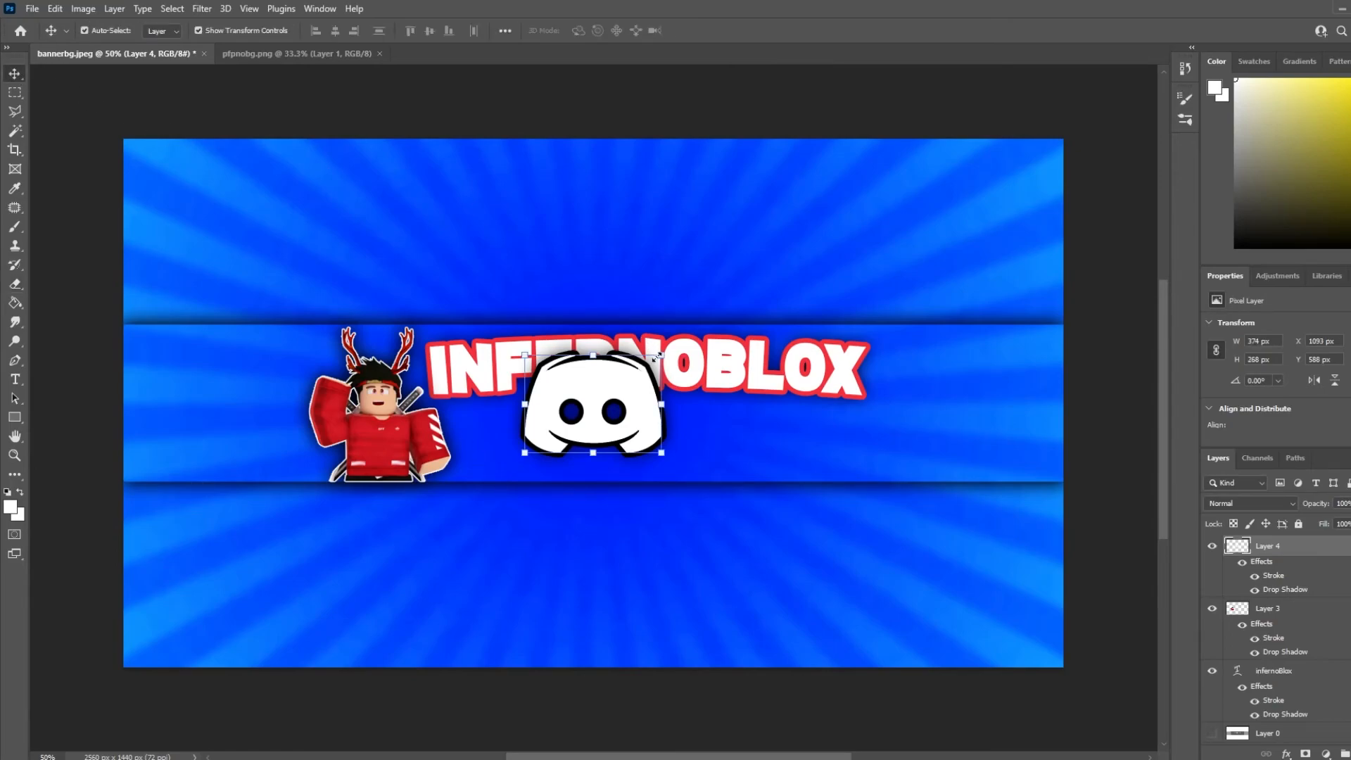
Scale the Discord logo down to about 46% and place it under the title beside the character, checking against the template
{"action": "key", "text": "ctrl+t"}
{"action": "left_click_drag", "start_coordinate": [660, 355], "coordinate": [595, 404]}
{"action": "left_click_drag", "start_coordinate": [581, 418], "coordinate": [525, 449]}
{"action": "scroll", "coordinate": [1252, 646], "scroll_direction": "down", "scroll_amount": 2}
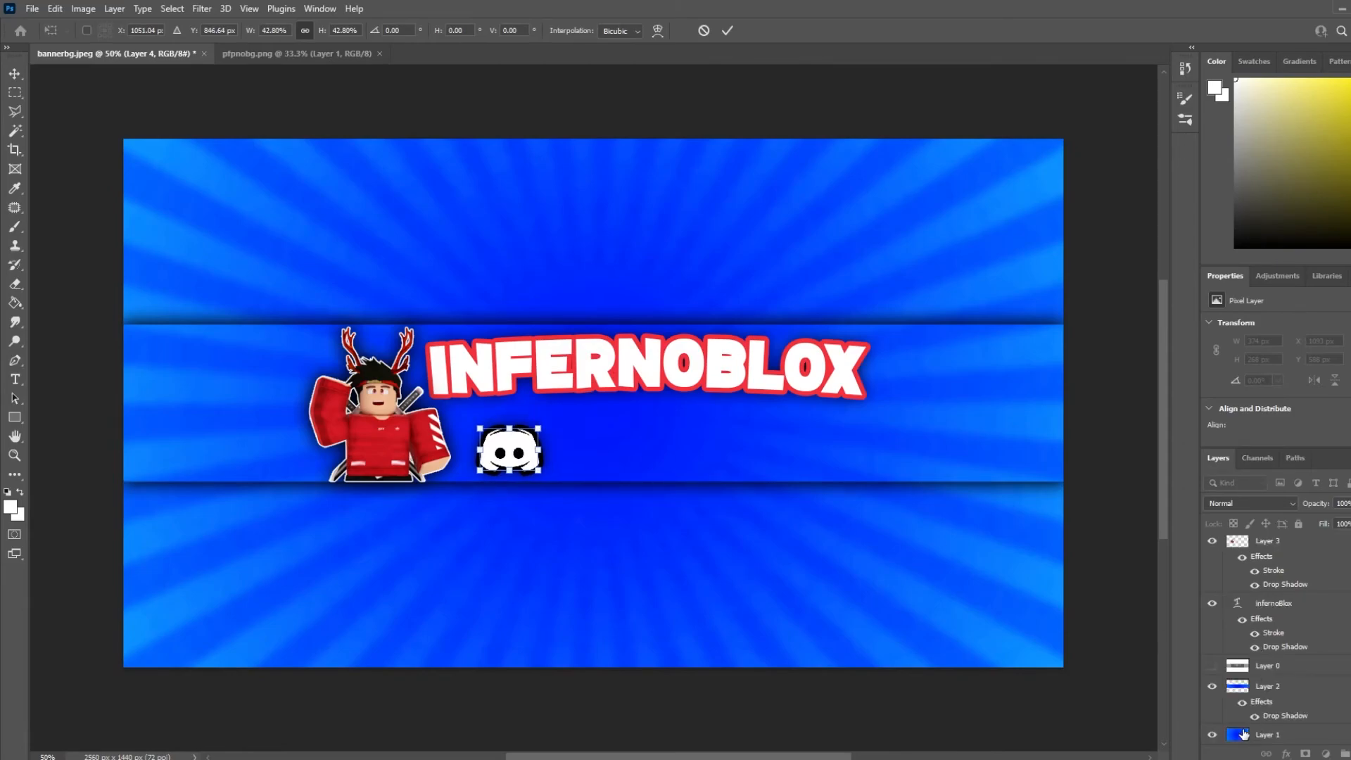
{"action": "left_click_drag", "start_coordinate": [529, 453], "coordinate": [549, 448]}
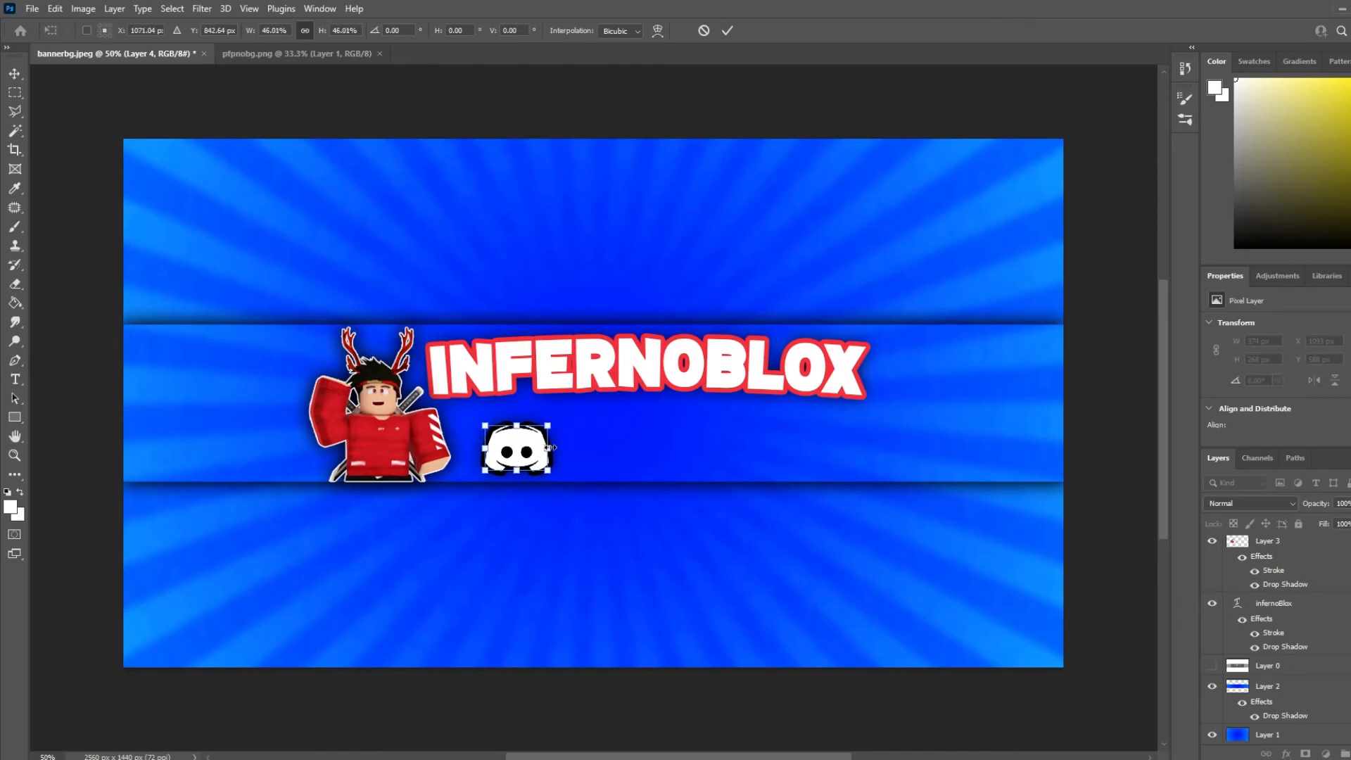
{"action": "left_click", "coordinate": [1213, 666]}
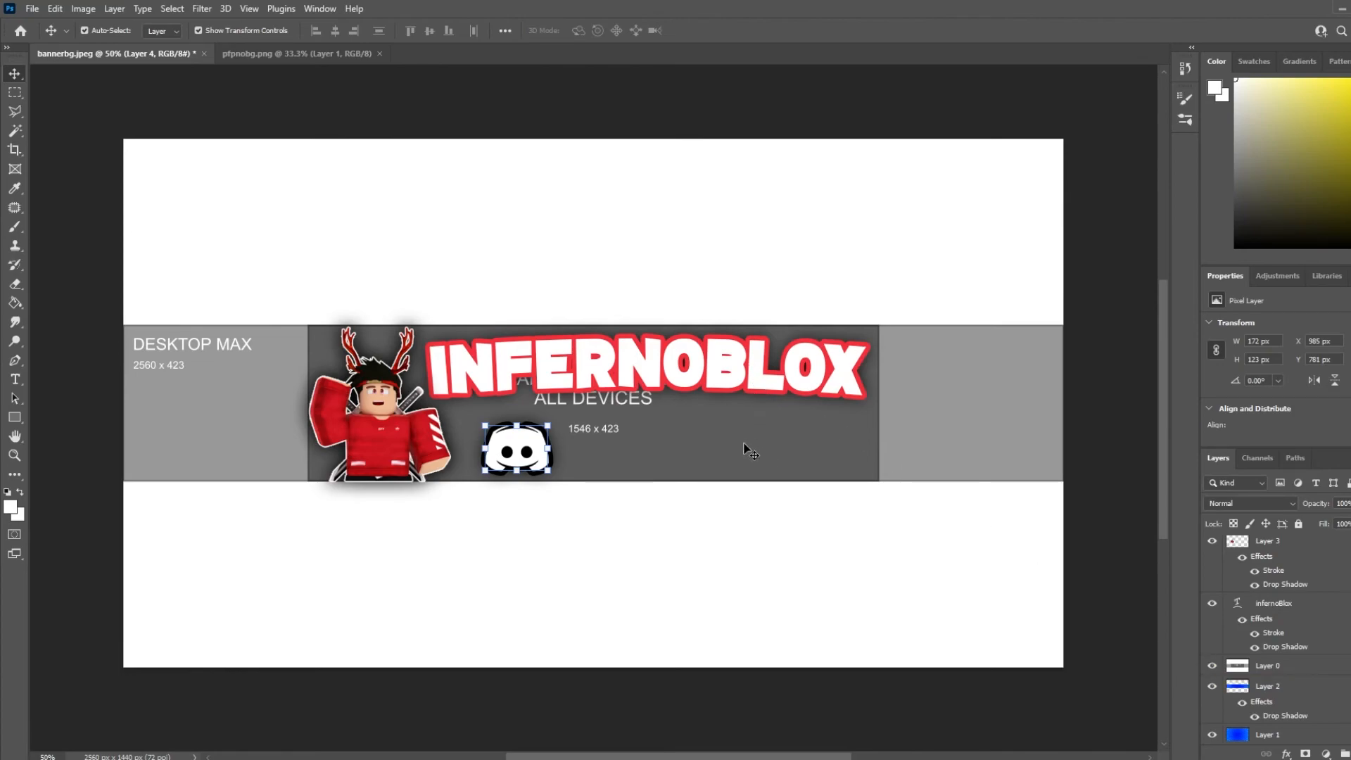
{"action": "left_click_drag", "start_coordinate": [512, 445], "coordinate": [539, 450]}
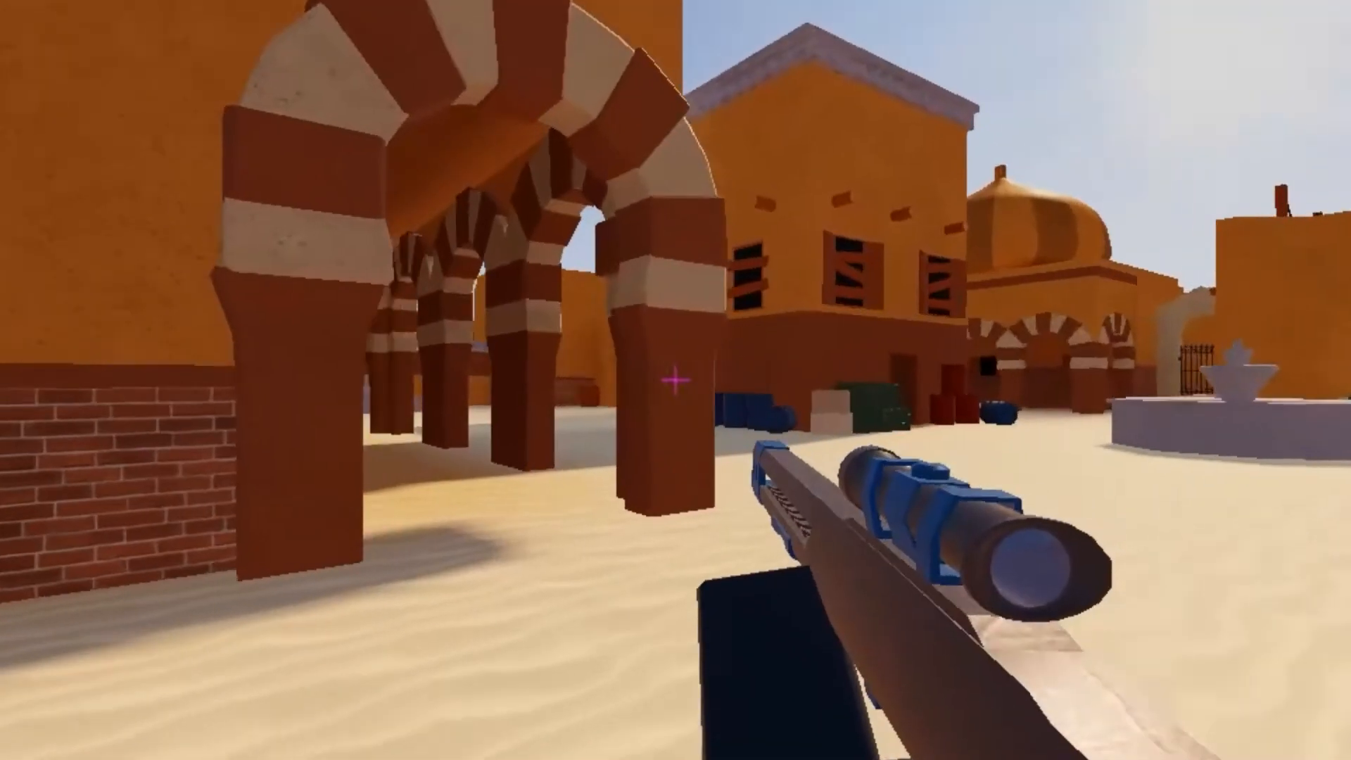
{"action": "right_click", "coordinate": [675, 380]}
{"action": "left_click", "coordinate": [676, 380]}
{"action": "key", "text": "d"}
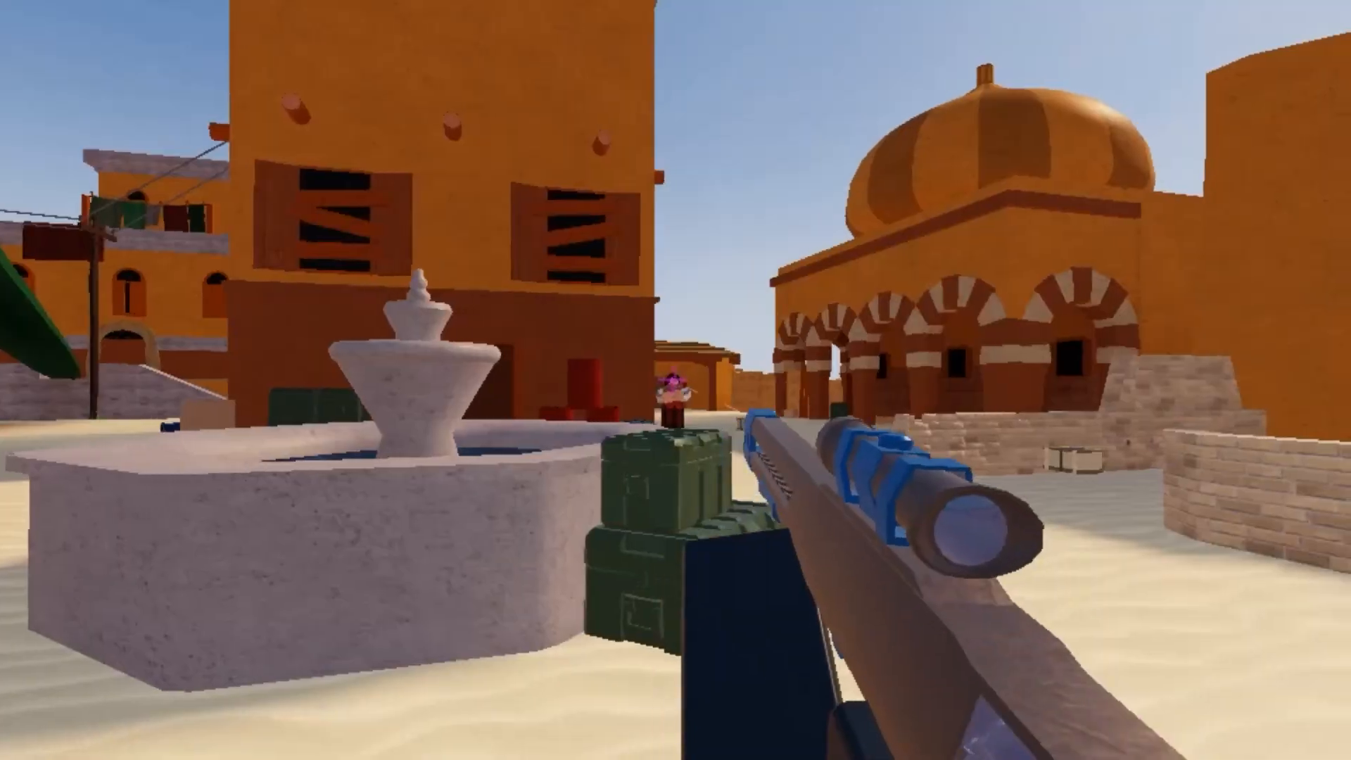
{"action": "left_click", "coordinate": [676, 380]}
{"action": "key", "text": "w"}
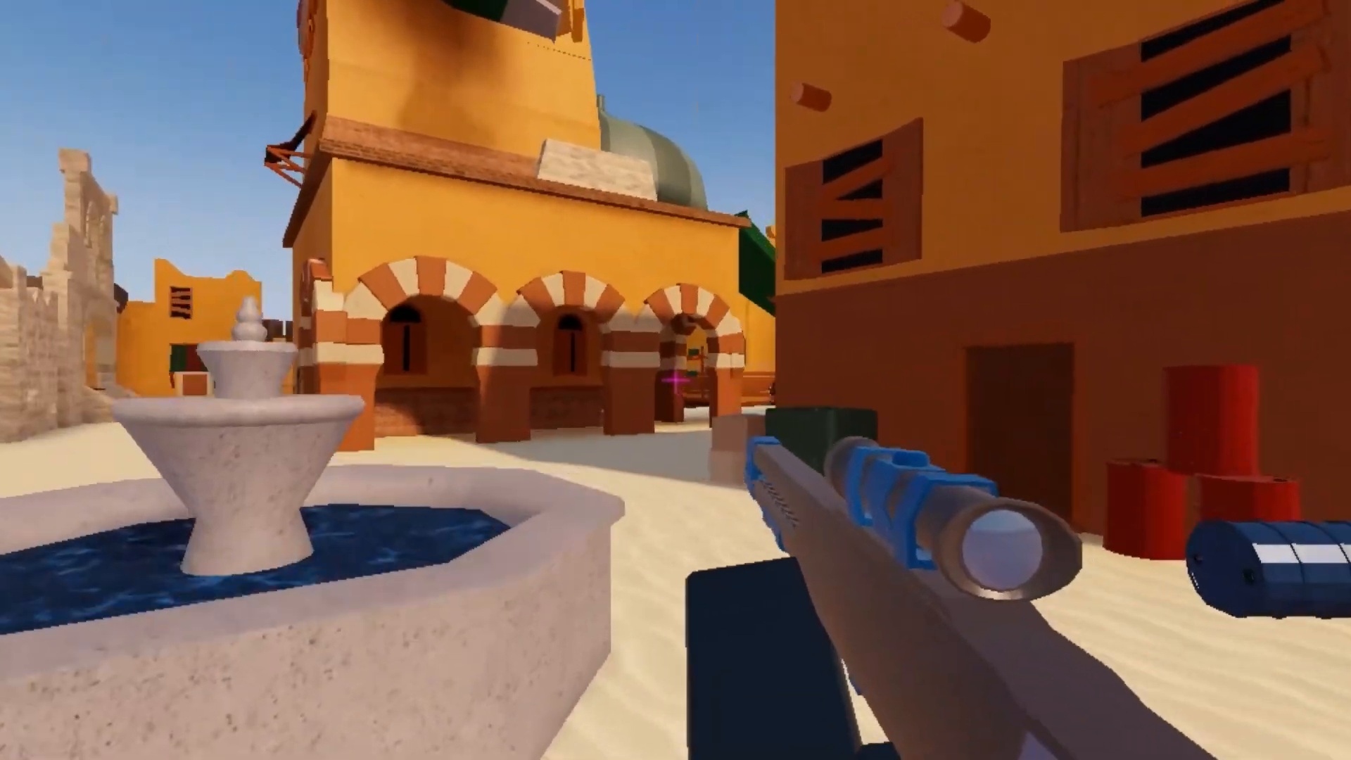
{"action": "right_click", "coordinate": [675, 380]}
{"action": "left_click", "coordinate": [676, 380]}
{"action": "key", "text": "space"}
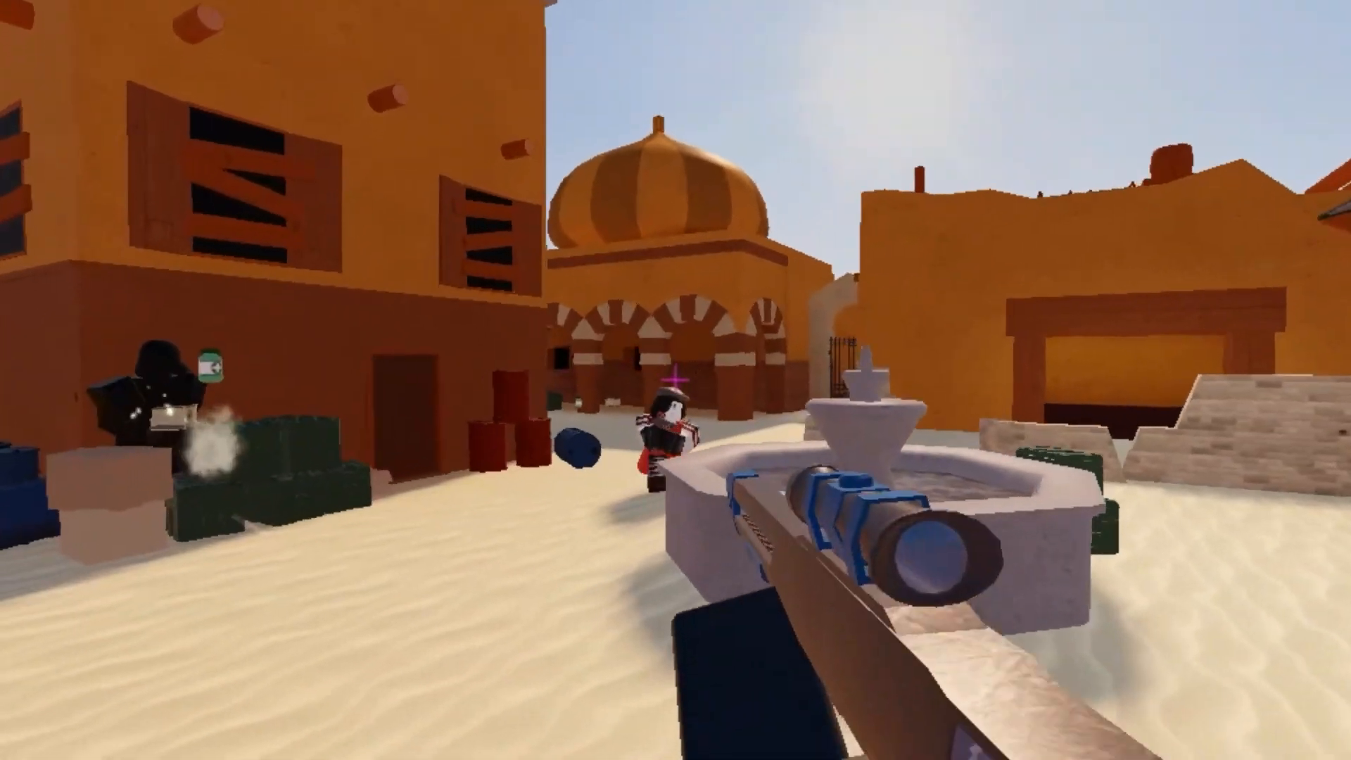
{"action": "left_click", "coordinate": [676, 380]}
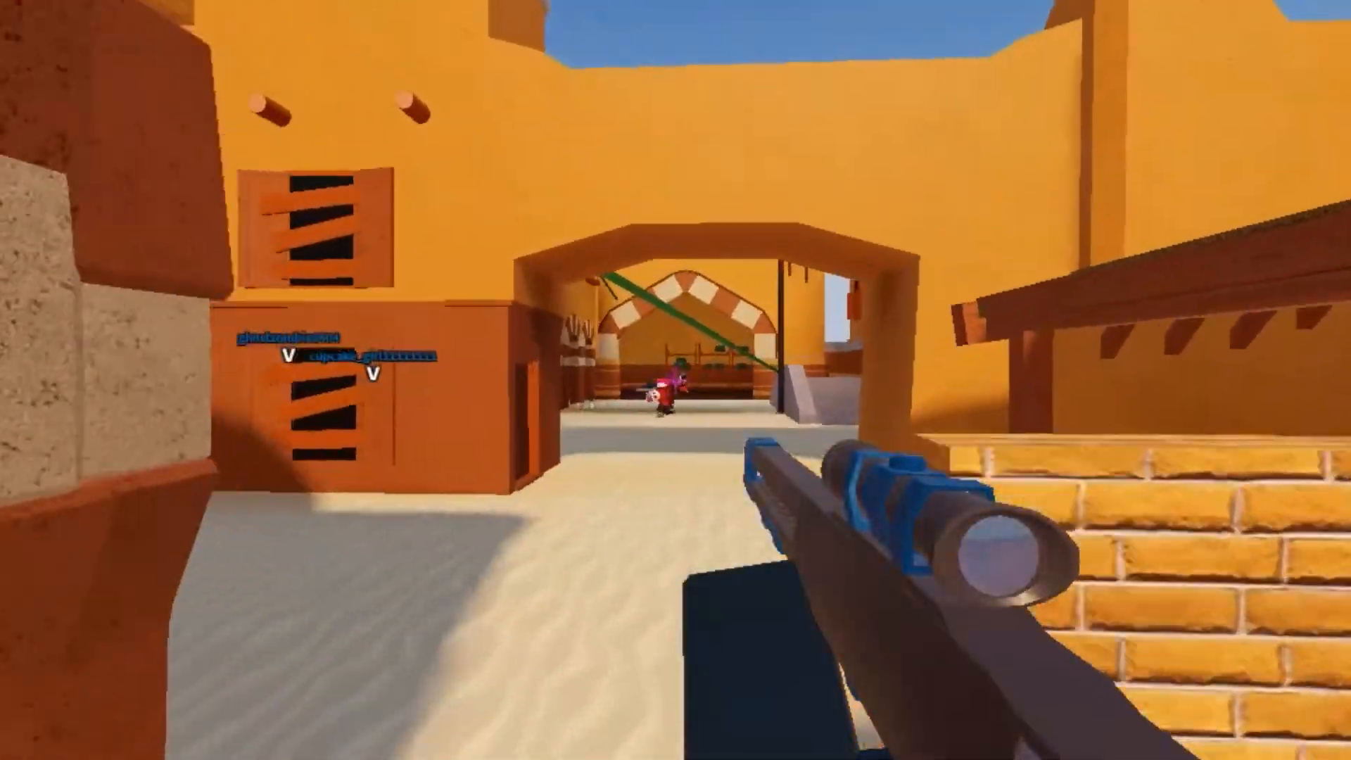
{"action": "right_click", "coordinate": [675, 380]}
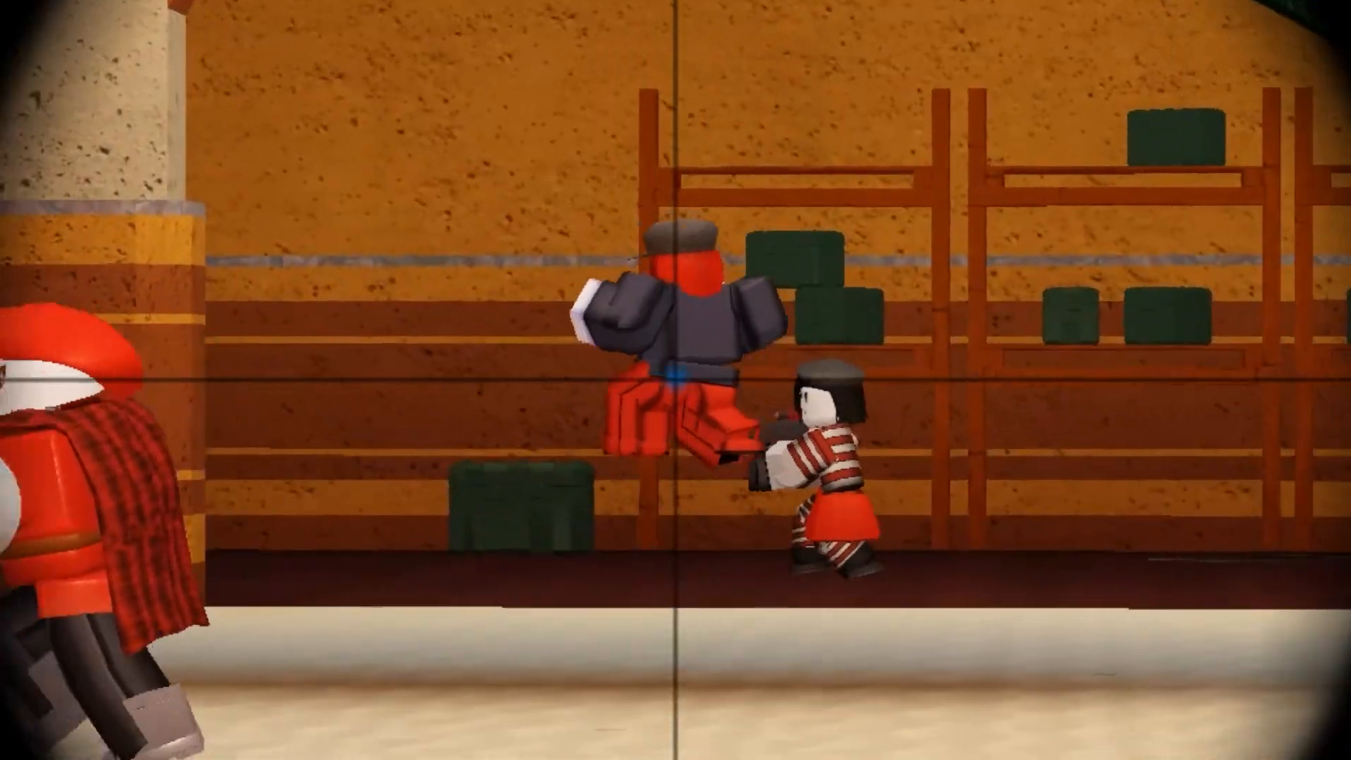